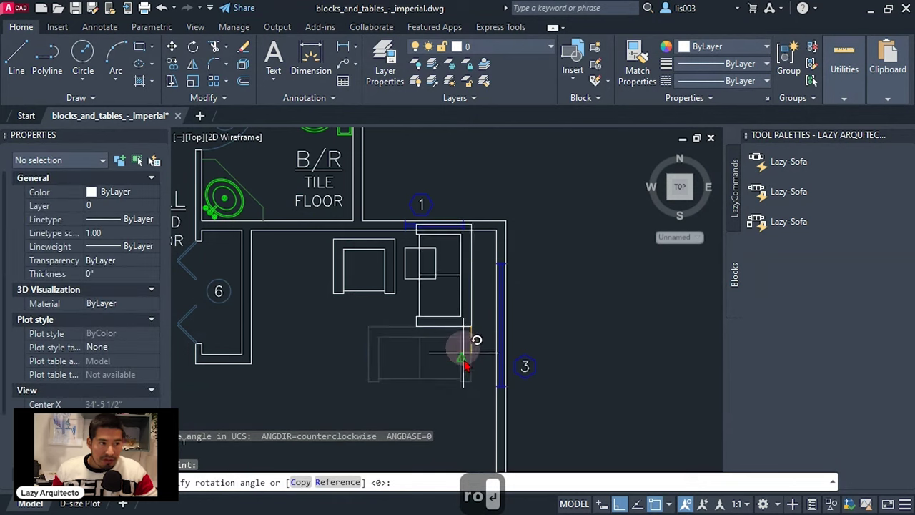
- Finish rotating the sofa block and move the Previous selection to a new base point
left_click(449, 419)
type("m")
key("Return")
type("p")
key("Return")
key("Return")
left_click(436, 379)
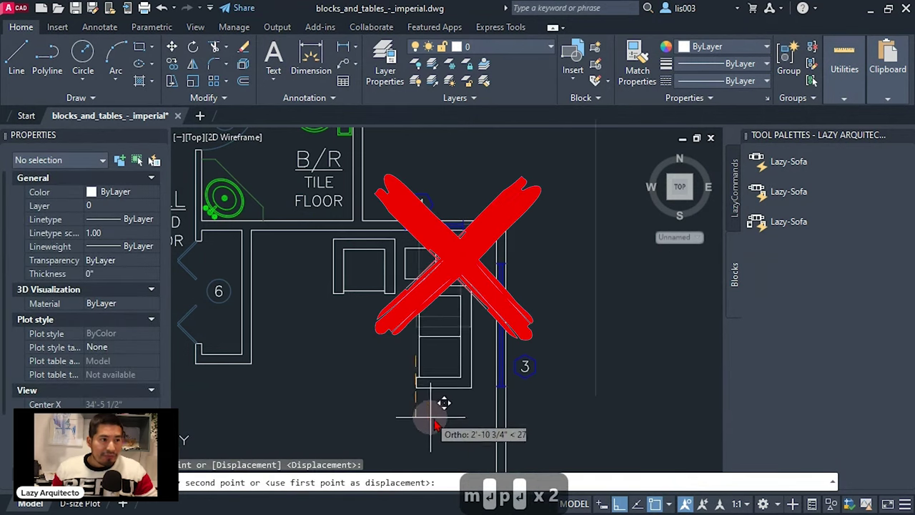
- Switch the sofa block's visibility state to 3-COUCH so two armchairs appear
scroll(429, 422, "down", 3)
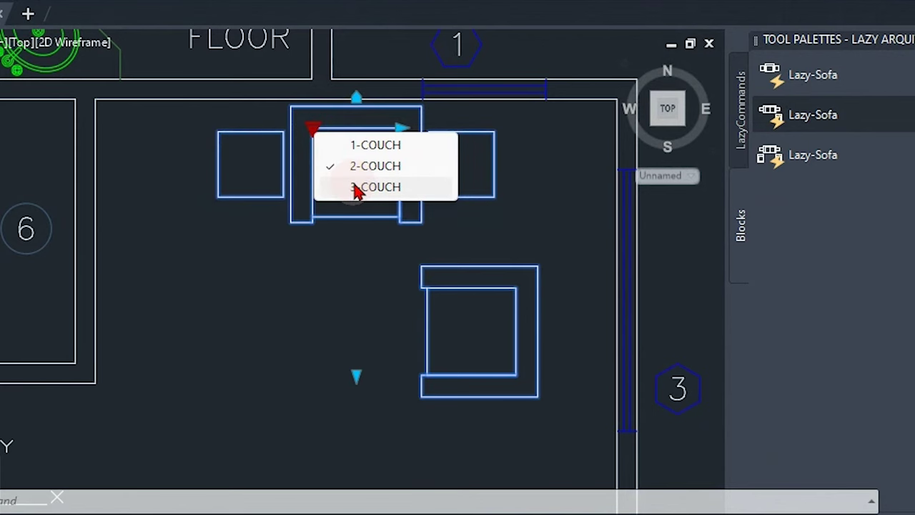
left_click(357, 187)
scroll(354, 184, "down", 2)
scroll(370, 175, "up", 2)
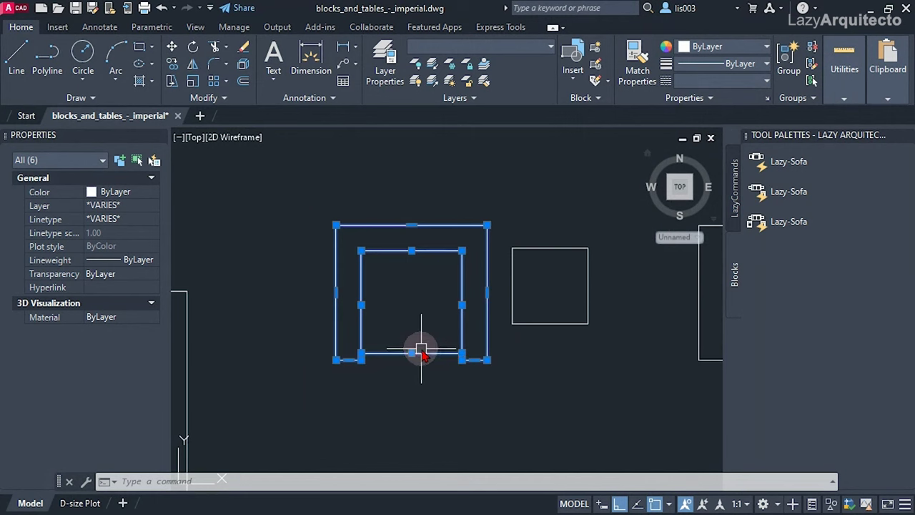
- Back in AutoCAD, type B to begin the Block command
key("b")
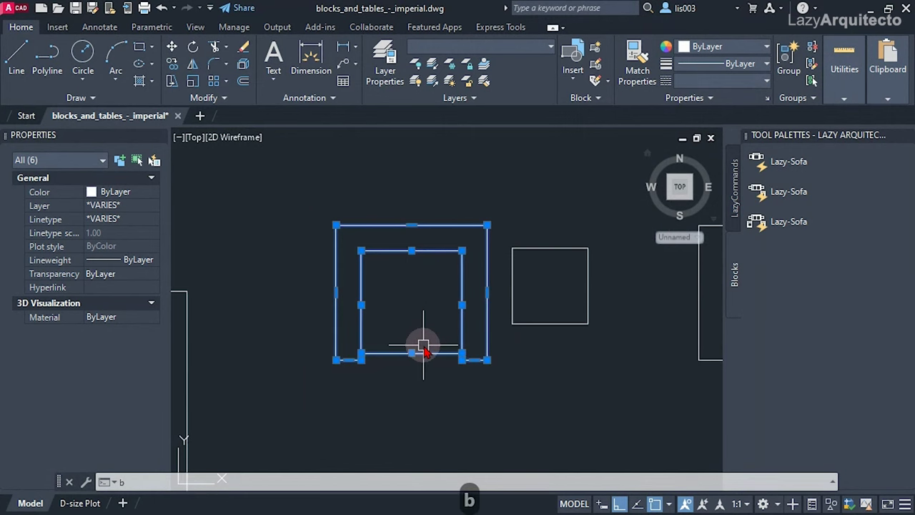
- Define the selected outline as block 'Lazy-Couch', keeping Open in block editor checked
key("Return")
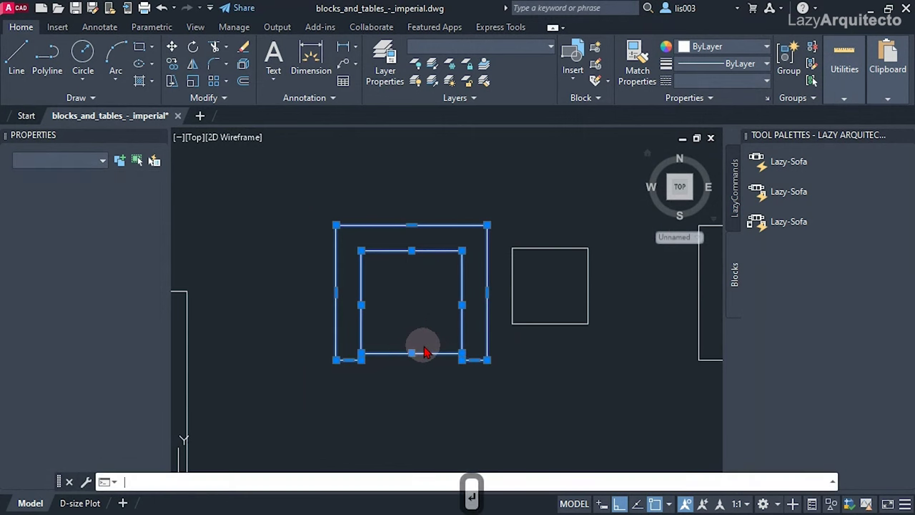
left_click_drag(509, 156, 443, 143)
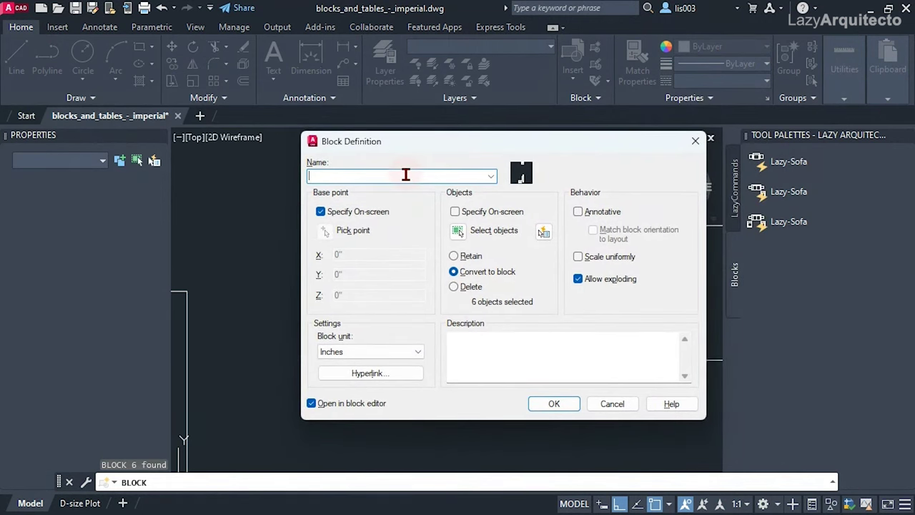
type("La")
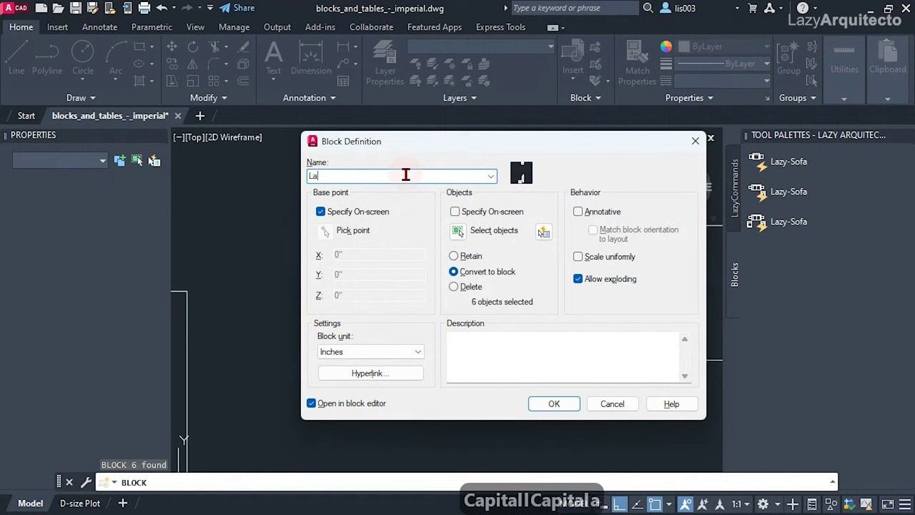
type("zy-")
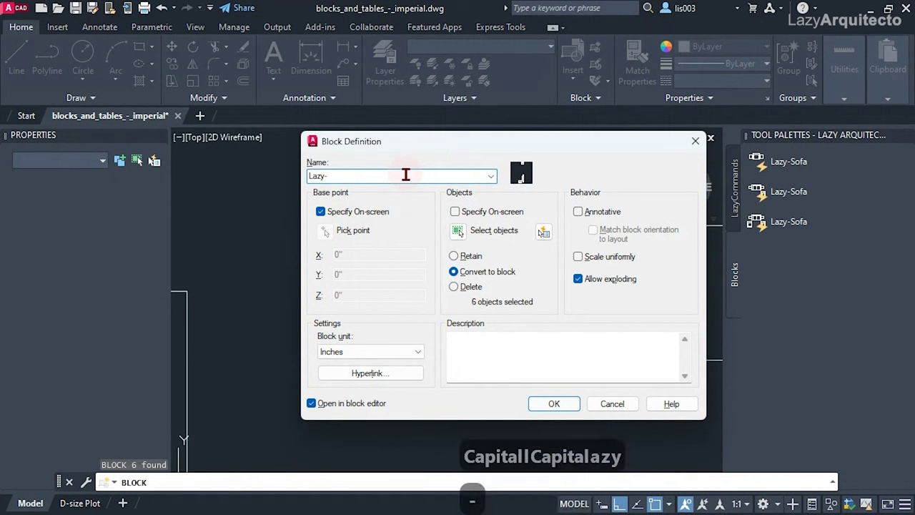
type("Couc")
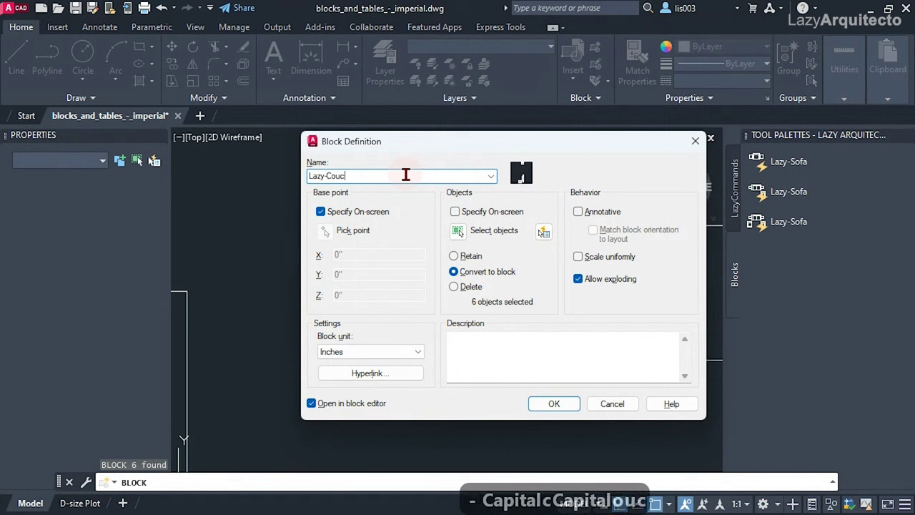
type("h")
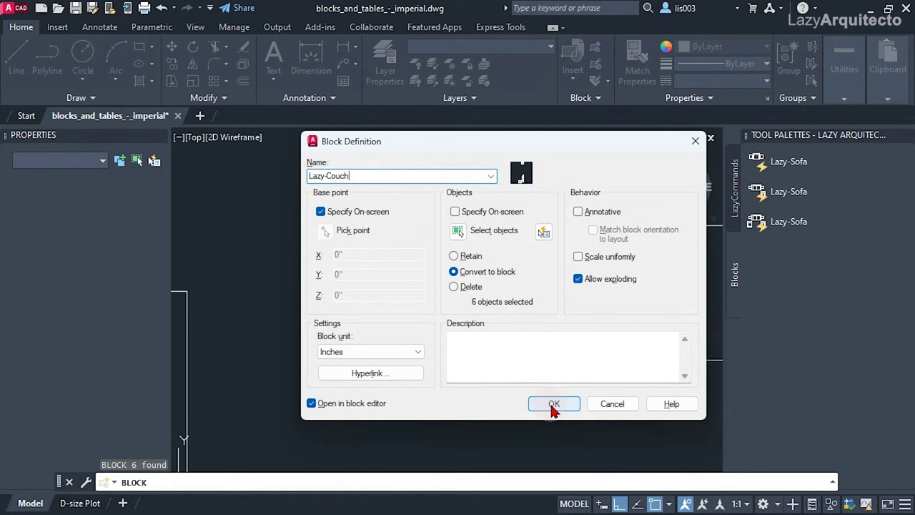
left_click(554, 405)
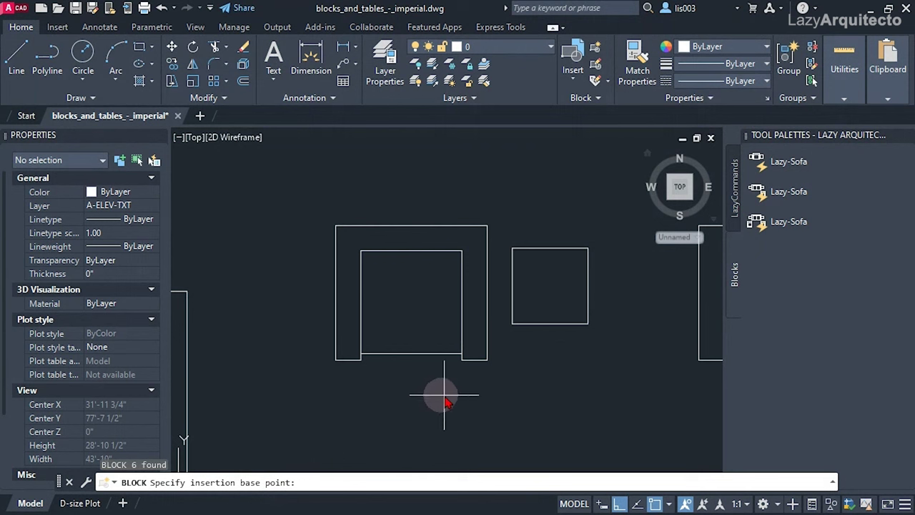
- Zoom and pan around the couch outline to locate its top-edge midpoint
left_click_drag(785, 221, 805, 179)
left_click(513, 250)
scroll(513, 249, "down", 3)
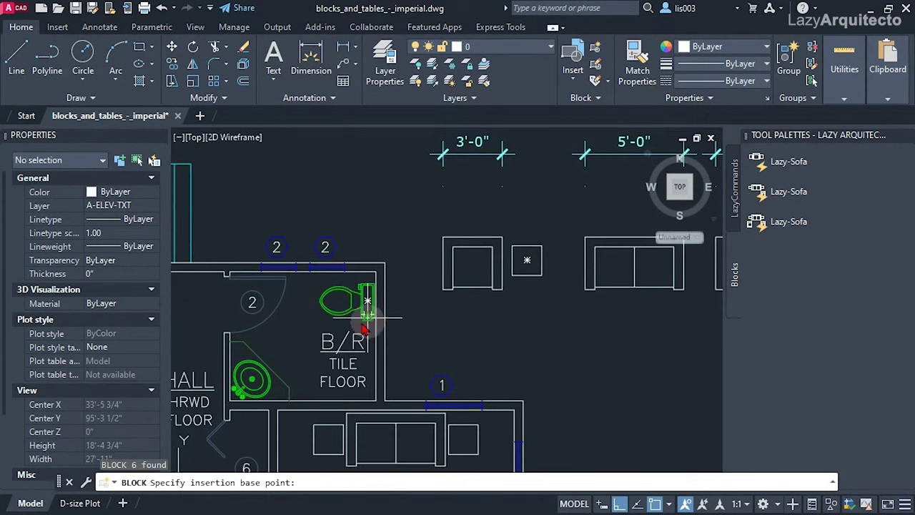
scroll(369, 318, "down", 3)
scroll(388, 248, "up", 5)
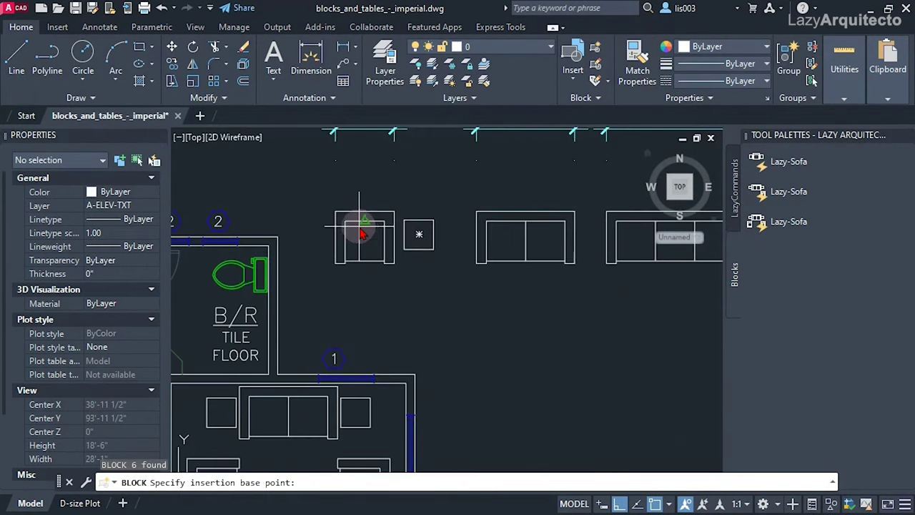
scroll(332, 198, "up", 2)
scroll(439, 236, "up", 2)
scroll(440, 236, "down", 3)
scroll(450, 204, "up", 3)
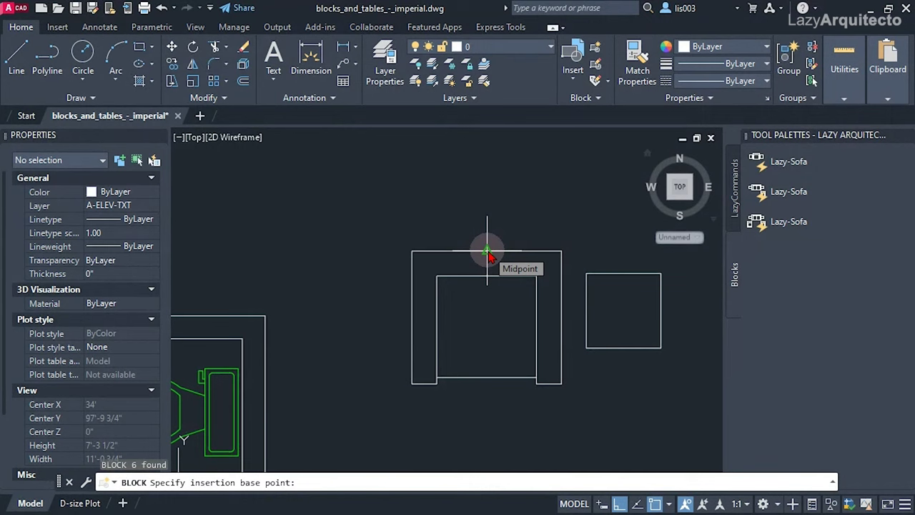
scroll(487, 252, "up", 1)
scroll(487, 251, "down", 5)
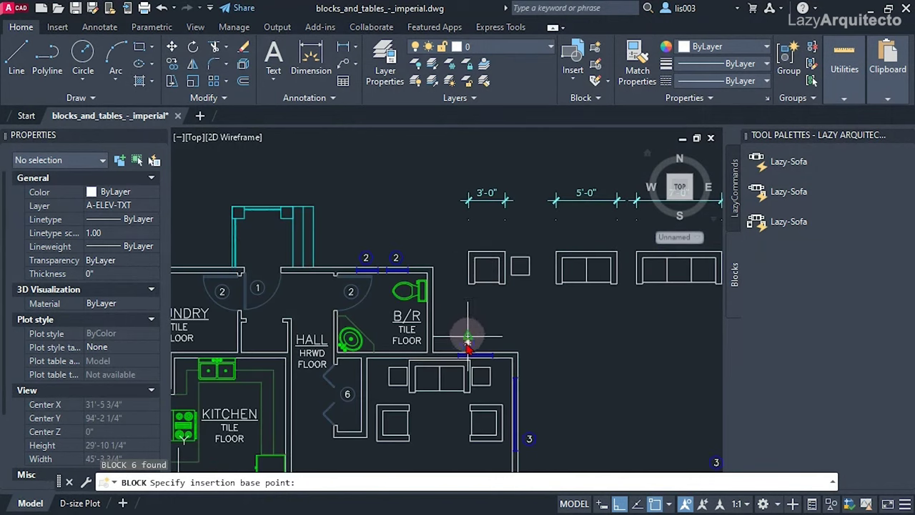
scroll(467, 342, "up", 5)
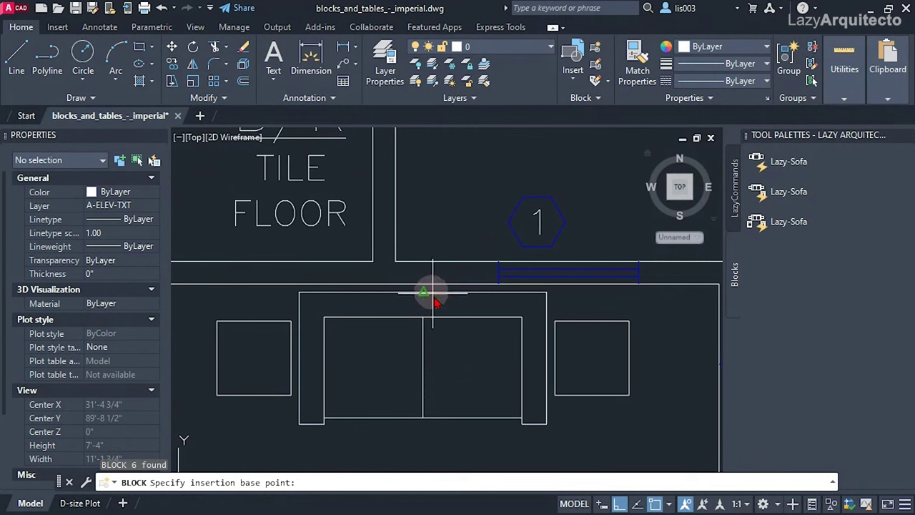
scroll(434, 302, "down", 6)
scroll(469, 256, "up", 6)
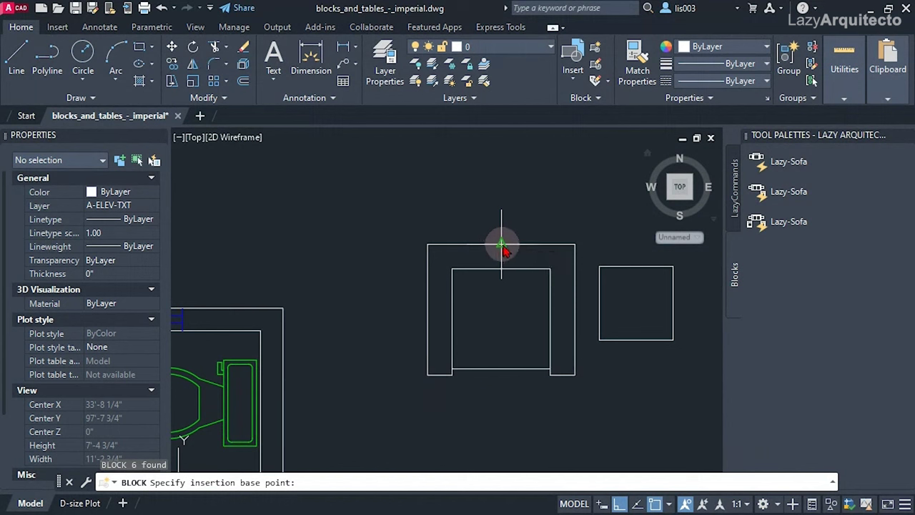
- Turn on Object Snap Tracking and set the base point 2 inches above the top-edge midpoint
left_click(637, 505)
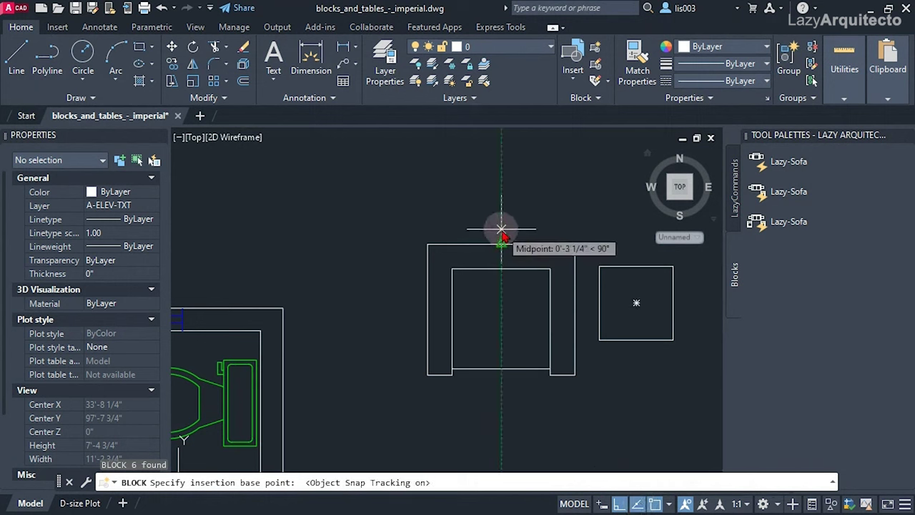
type("2")
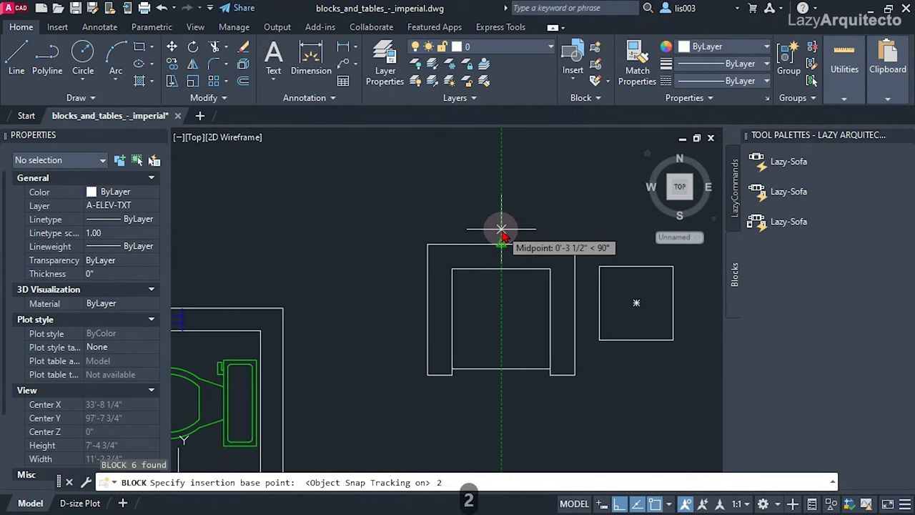
key("Return")
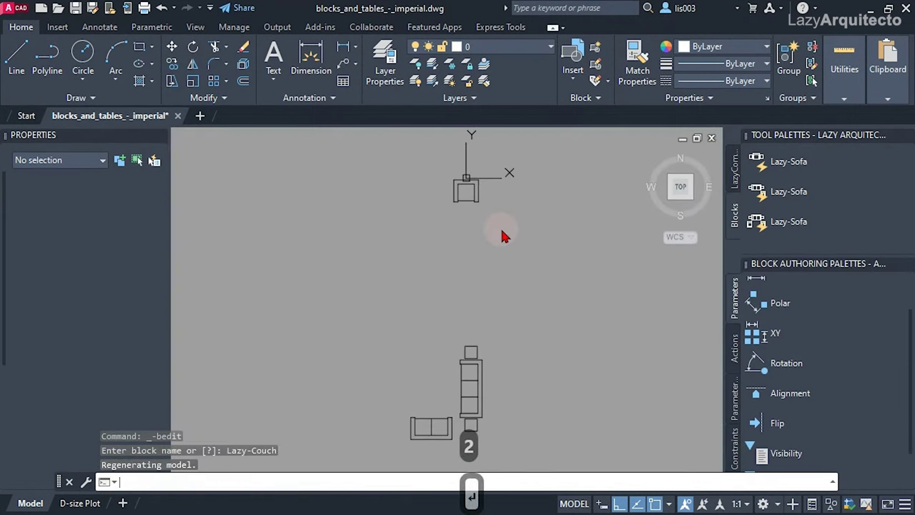
- Delete the stray sofa block from inside the Lazy-Couch block editor
scroll(483, 195, "up", 2)
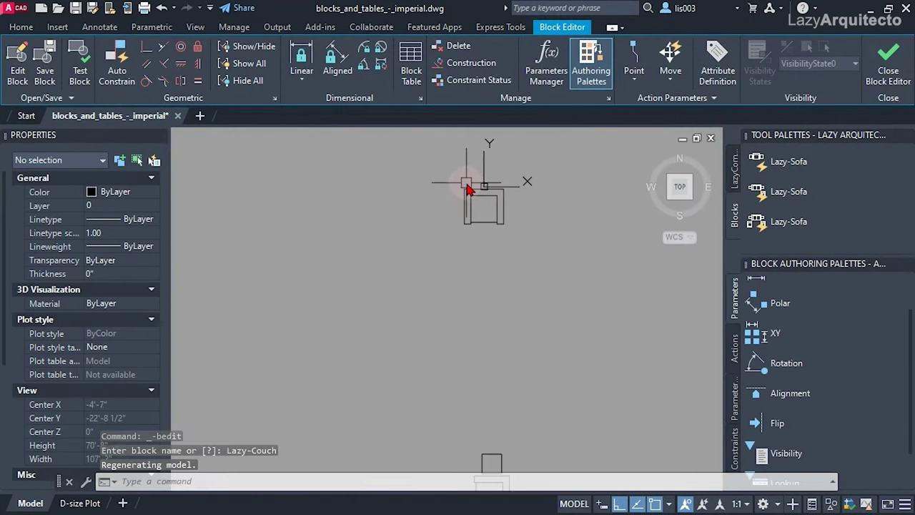
left_click(472, 196)
scroll(453, 191, "up", 3)
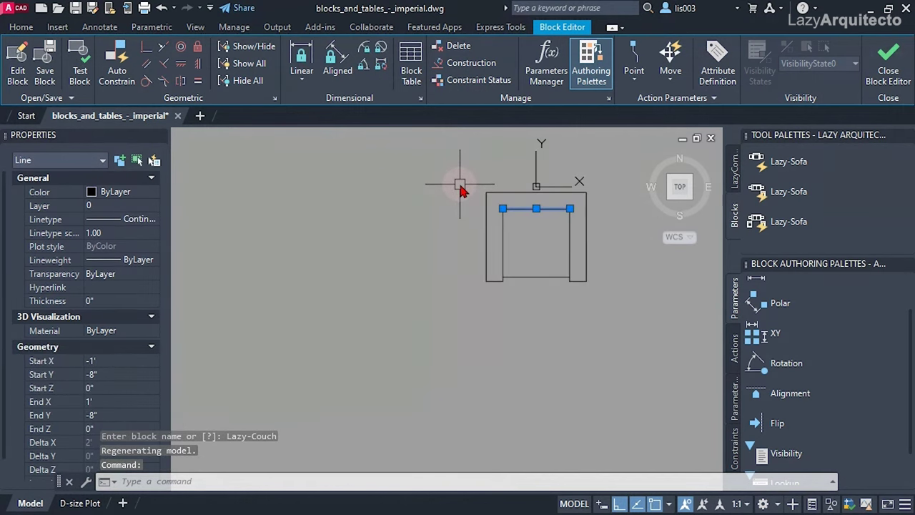
scroll(460, 188, "down", 3)
key("Escape")
scroll(435, 292, "down", 3)
scroll(423, 333, "down", 1)
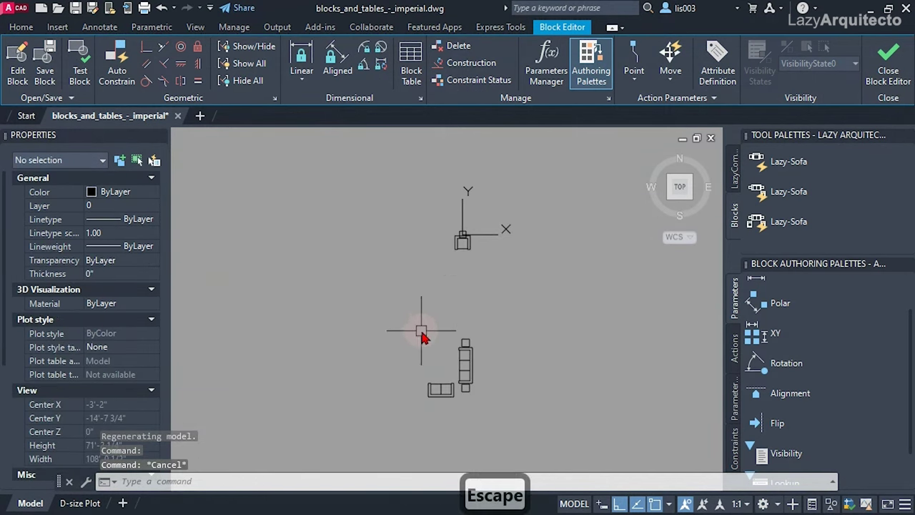
middle_click_drag(423, 334, 454, 293)
left_click(429, 283)
left_click(522, 413)
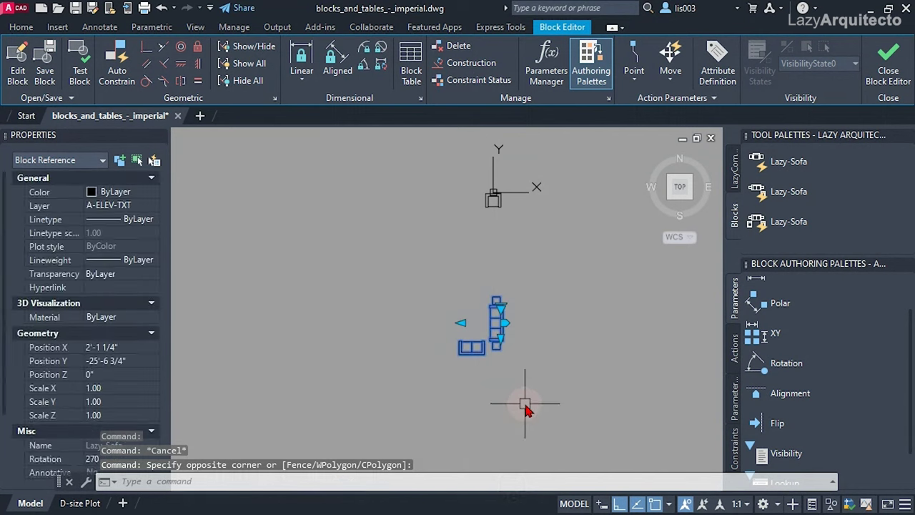
key("Delete")
- Select the five couch lines and confirm they are on Layer 0 with Color ByLayer
middle_click(507, 207)
middle_click(507, 206)
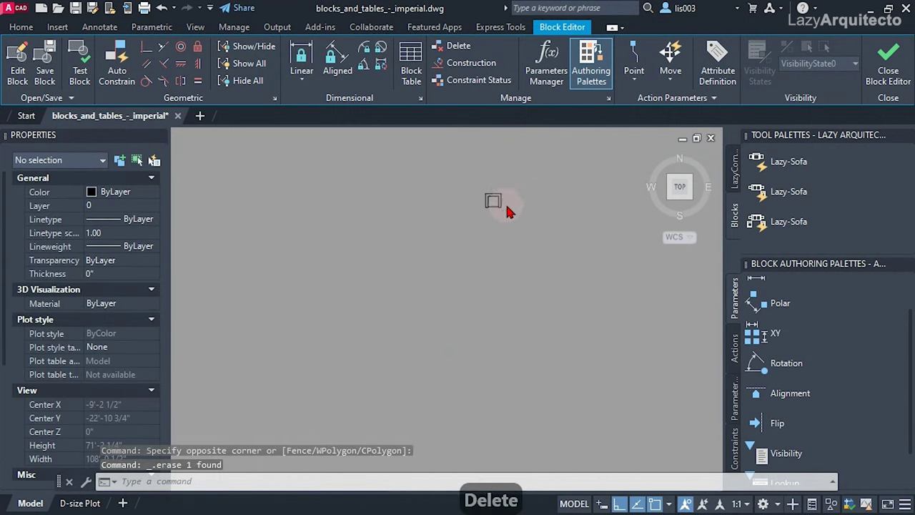
scroll(492, 202, "down", 3)
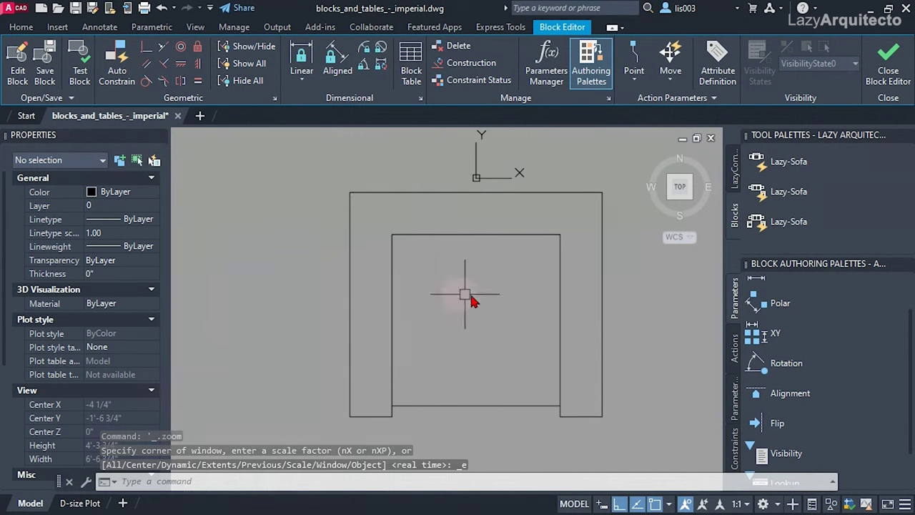
scroll(420, 250, "down", 2)
middle_click_drag(420, 250, 468, 265)
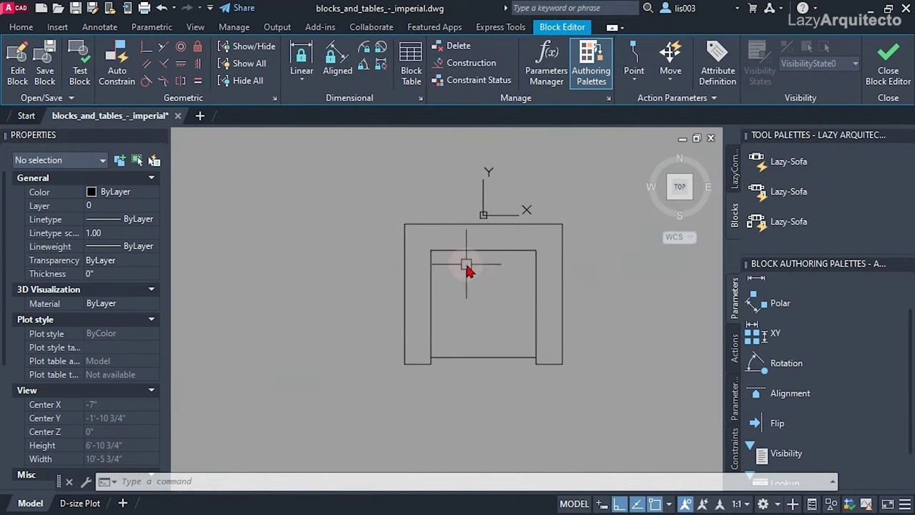
left_click(374, 215)
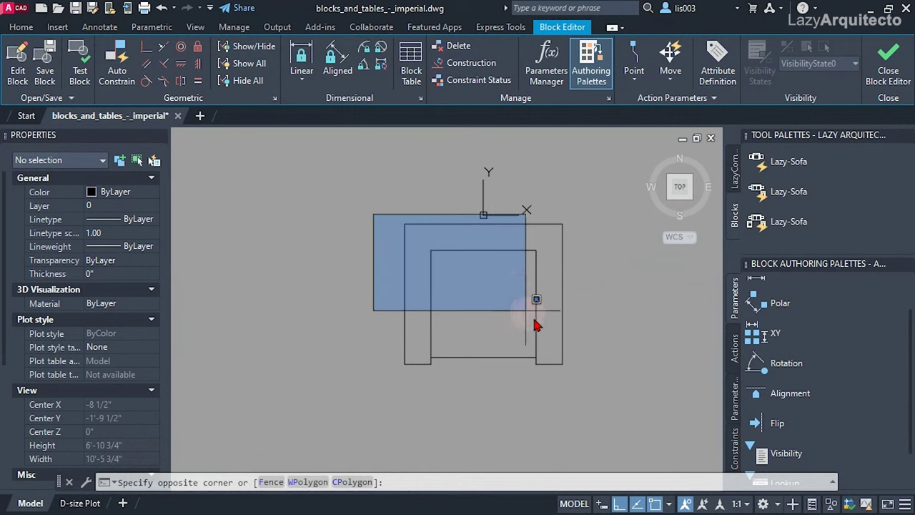
left_click(627, 394)
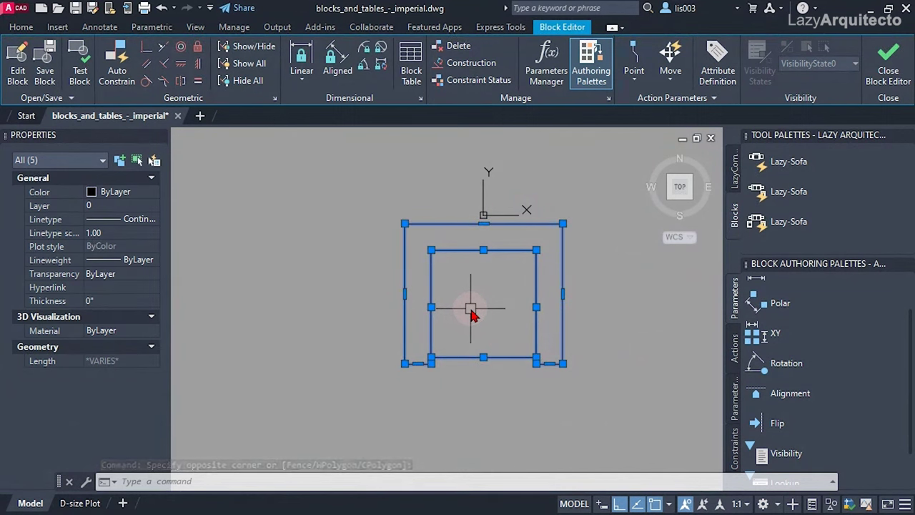
left_click(120, 209)
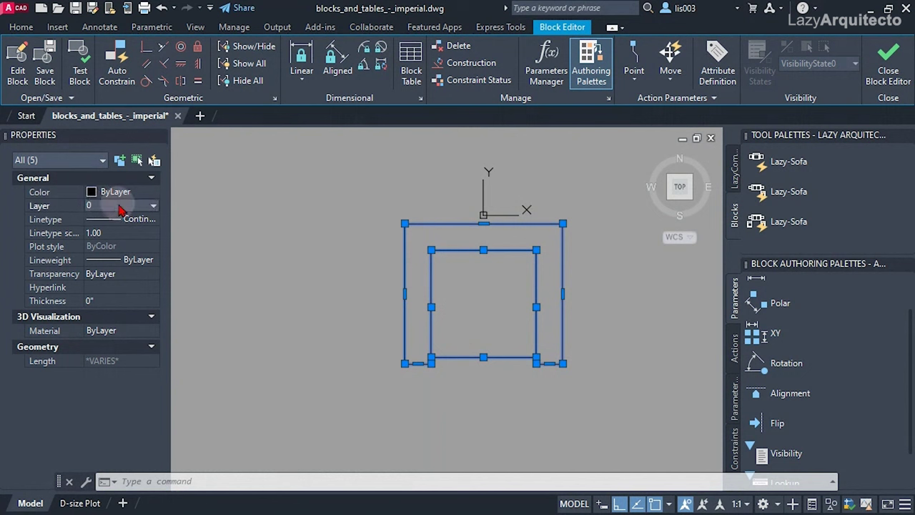
left_click(120, 195)
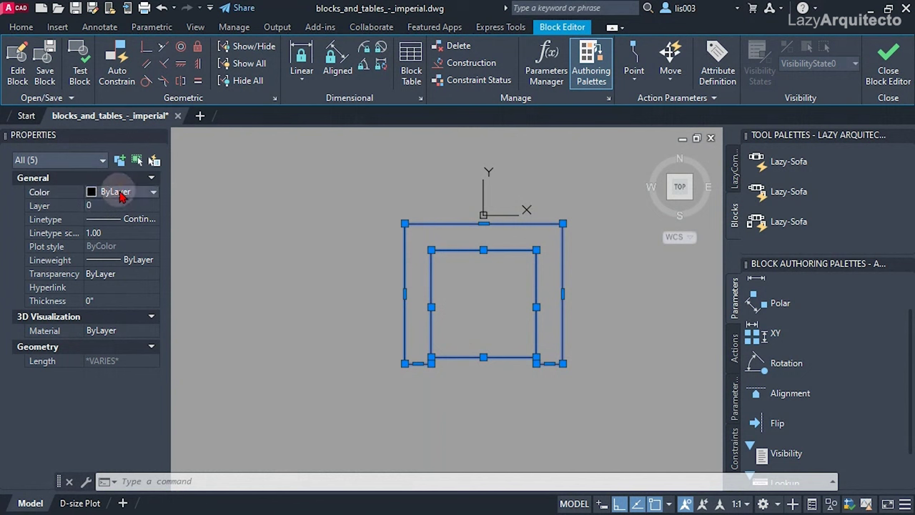
scroll(466, 307, "down", 2)
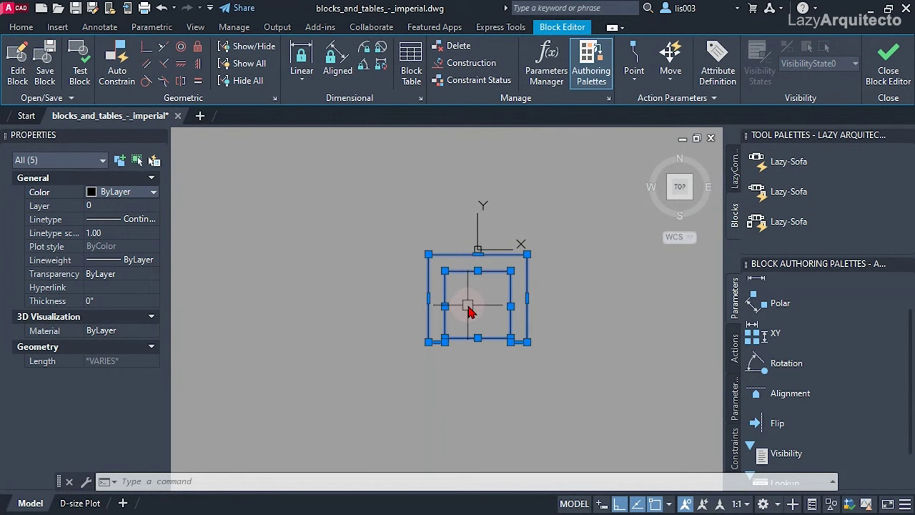
key("Escape")
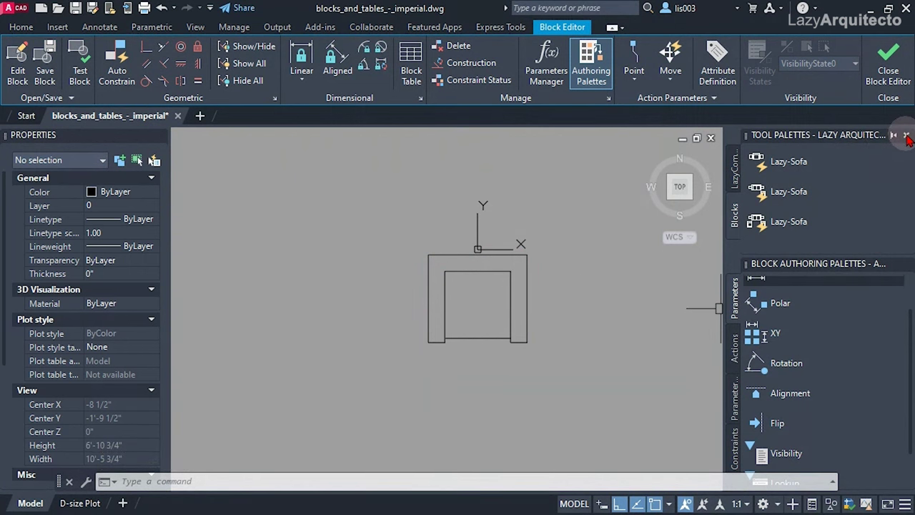
- Close the Tool Palettes window, leaving the Block Authoring Palettes beside the couch
left_click(906, 136)
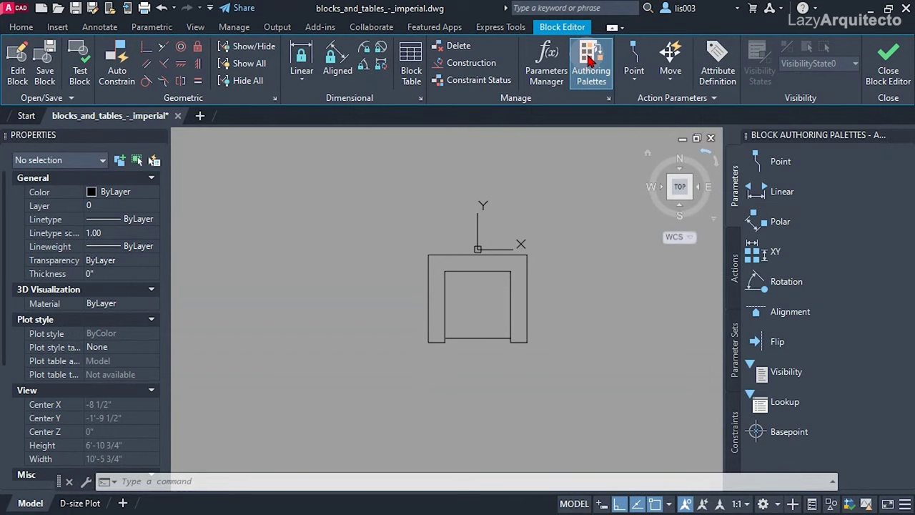
left_click(599, 75)
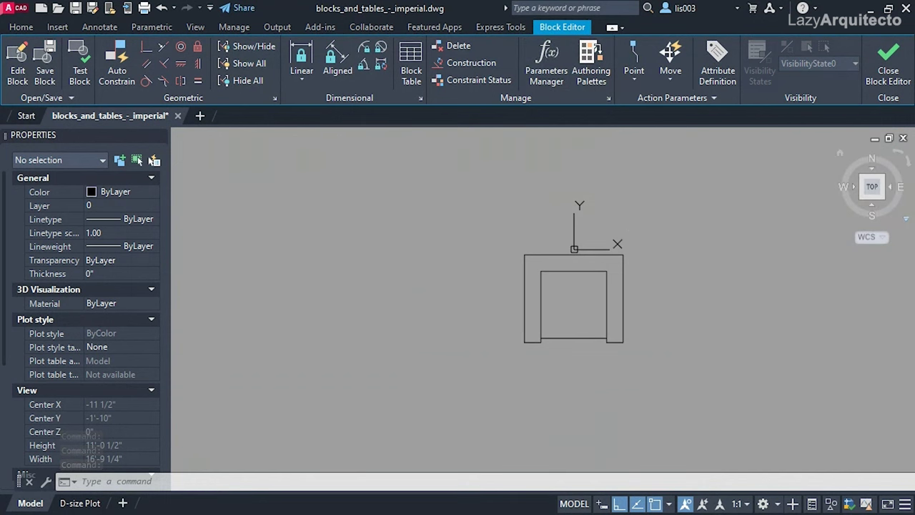
left_click(597, 67)
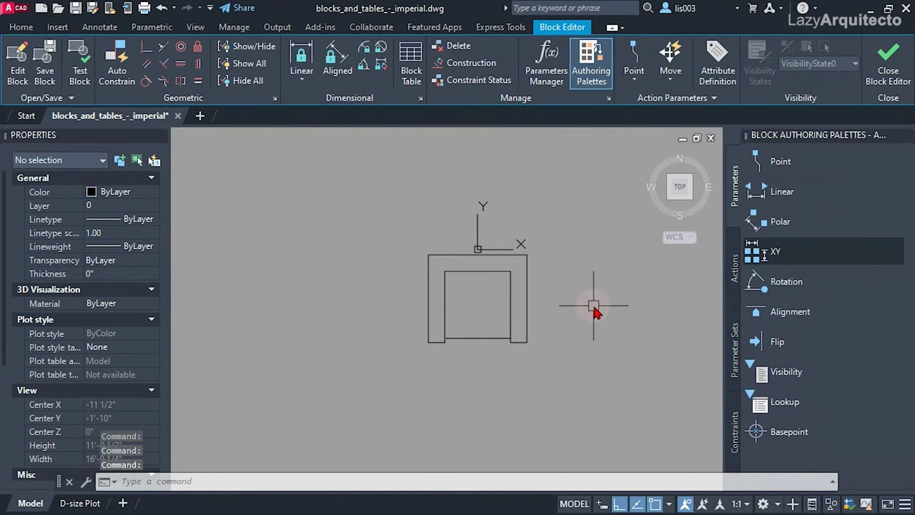
middle_click_drag(596, 313, 606, 315)
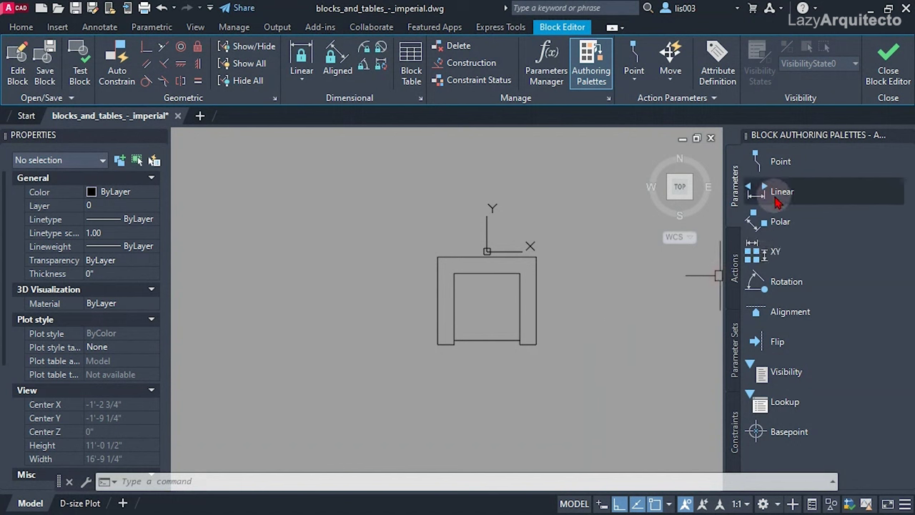
- Add linear parameter Distance1 across the inner seat's top corners, label placed below the couch
left_click(779, 200)
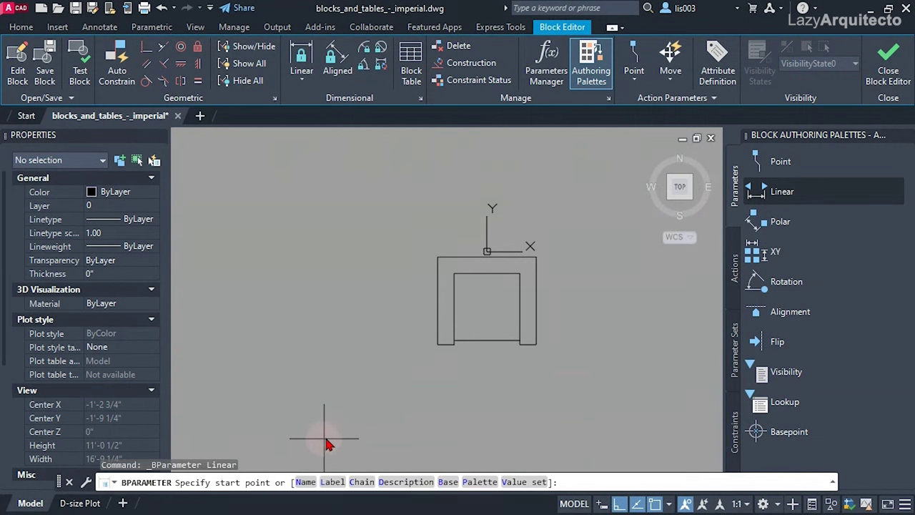
scroll(518, 392, "up", 2)
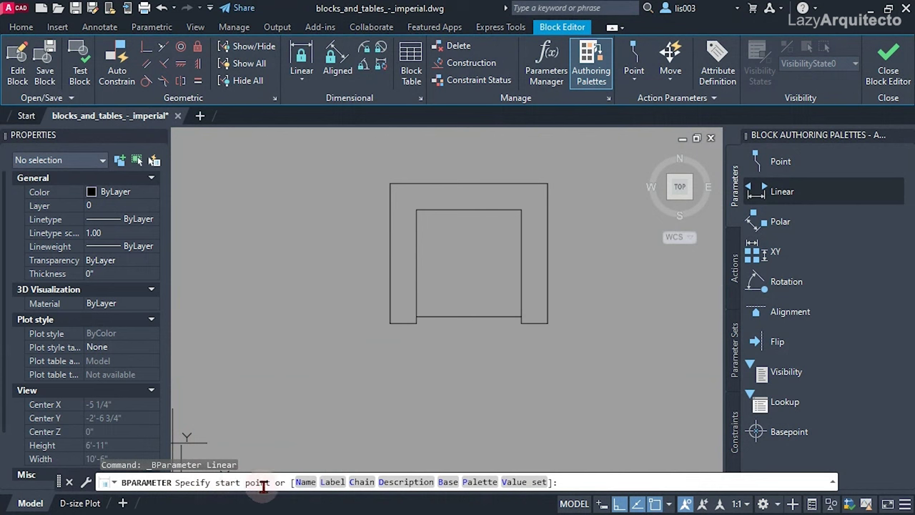
left_click(420, 211)
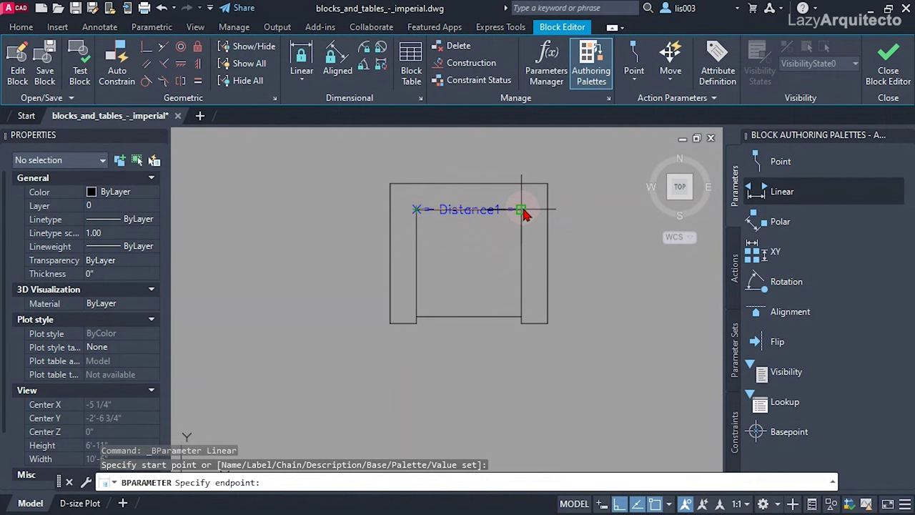
left_click(523, 213)
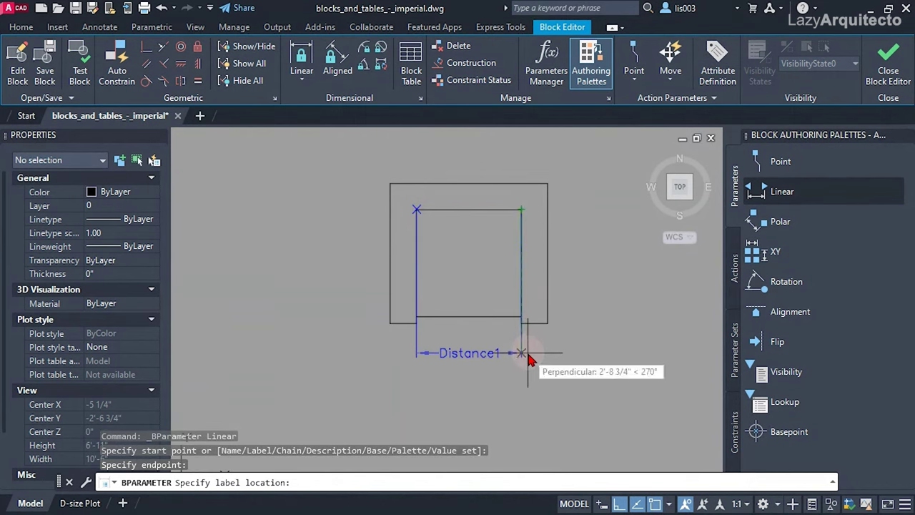
left_click(528, 355)
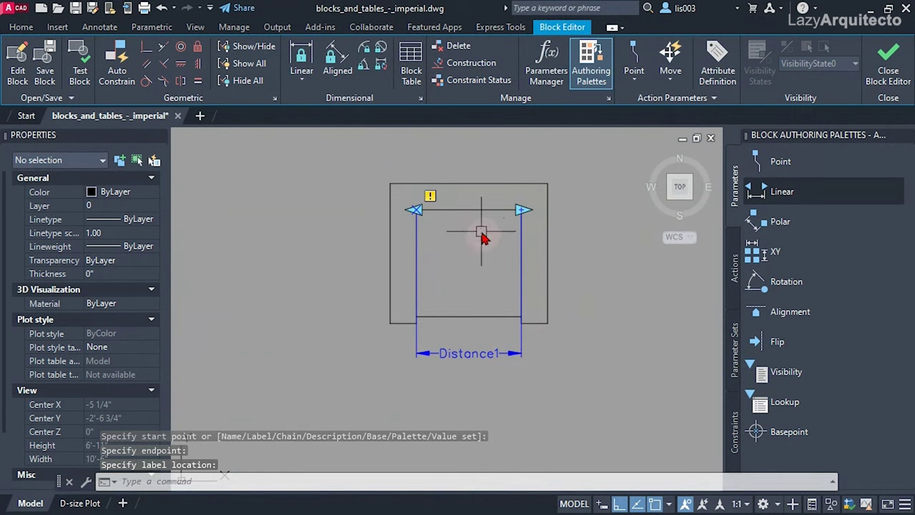
mouse_move(430, 201)
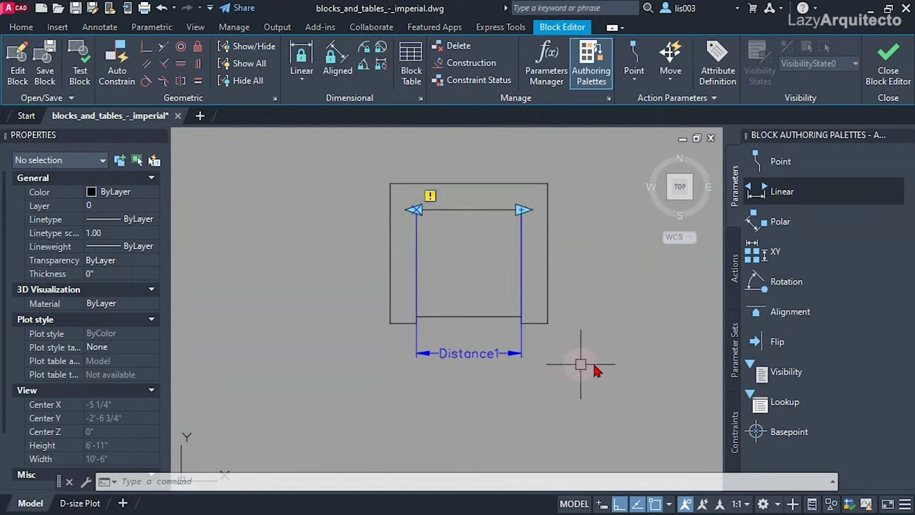
- Show the Actions tab of the authoring palettes and select the Distance1 parameter
left_click(734, 267)
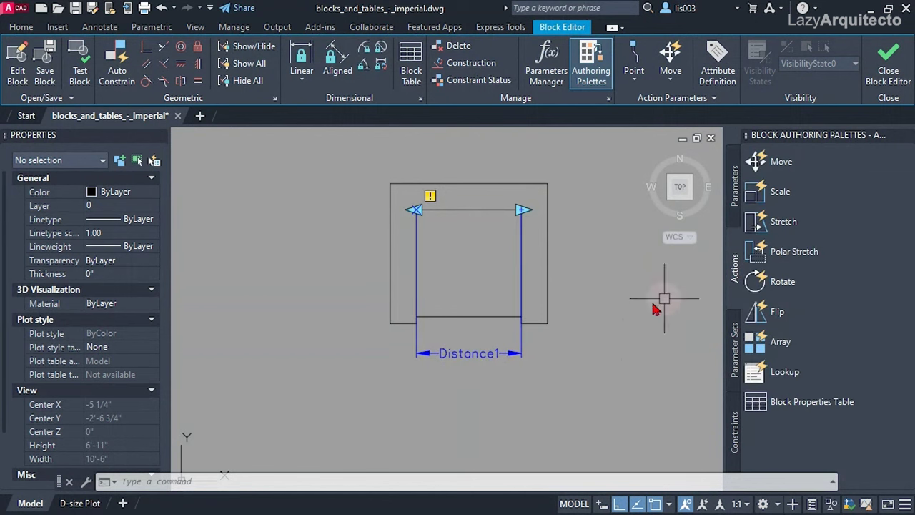
left_click(477, 356)
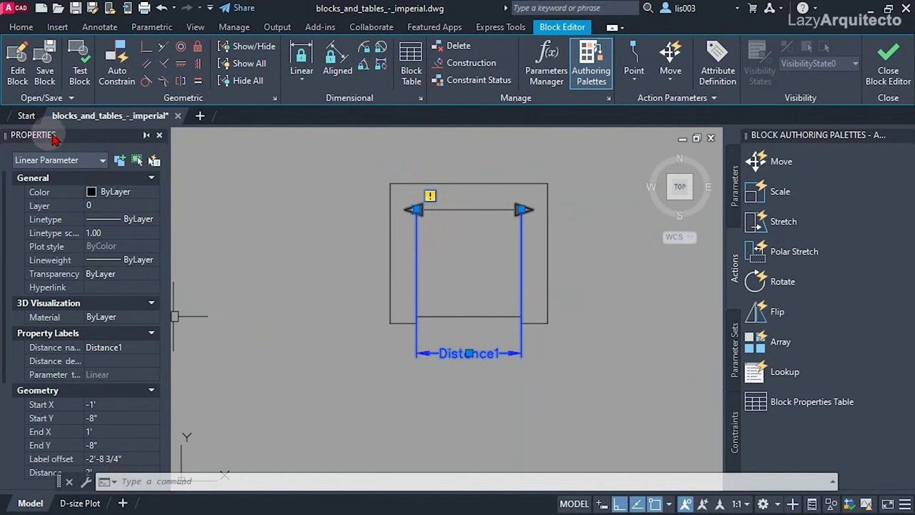
- Reopen Properties with PR and set Distance1's Number of Grips to 1
left_click(158, 135)
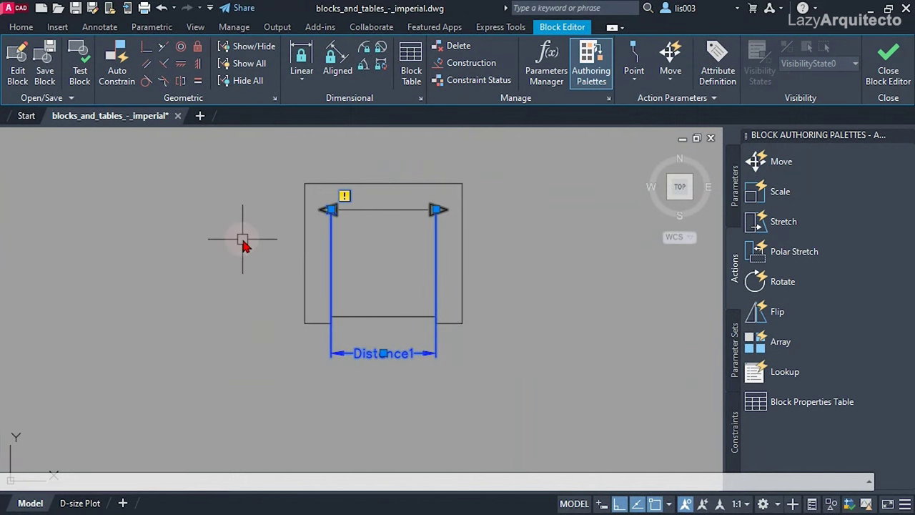
key("Escape")
type("pr")
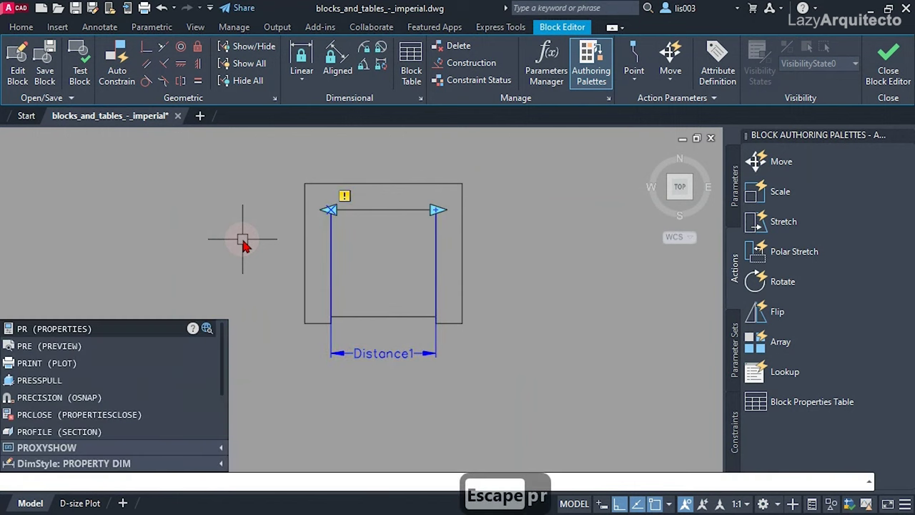
key("Return")
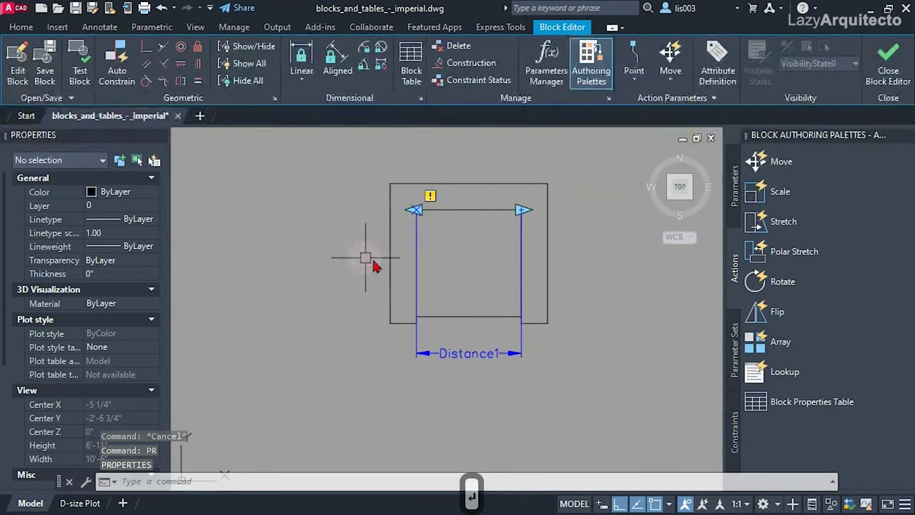
left_click(450, 361)
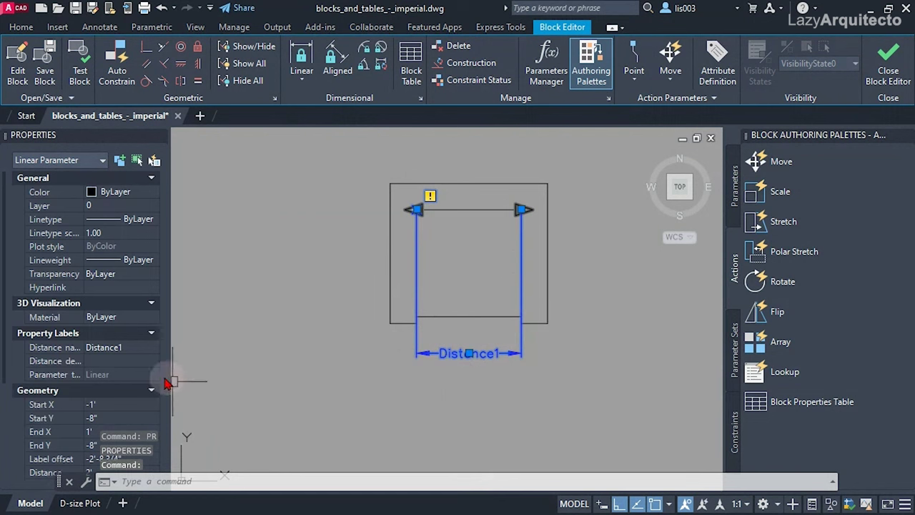
scroll(138, 370, "down", 3)
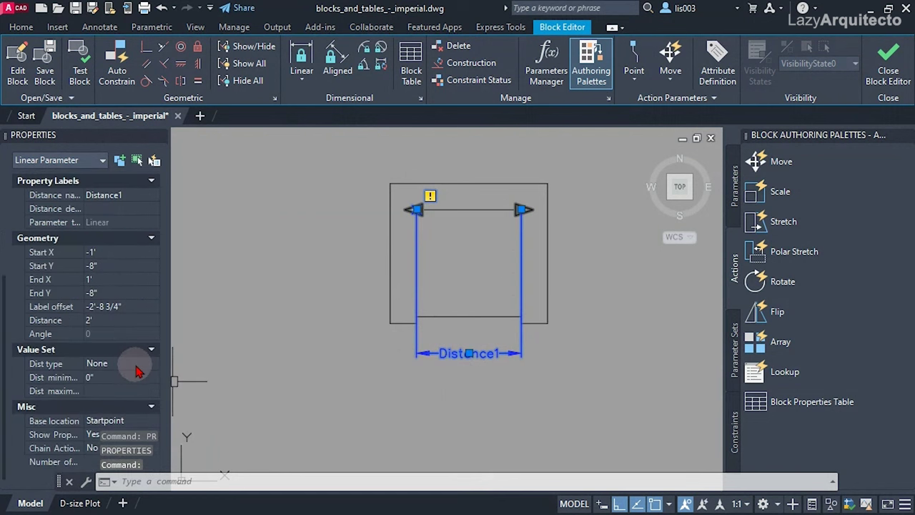
left_click(92, 462)
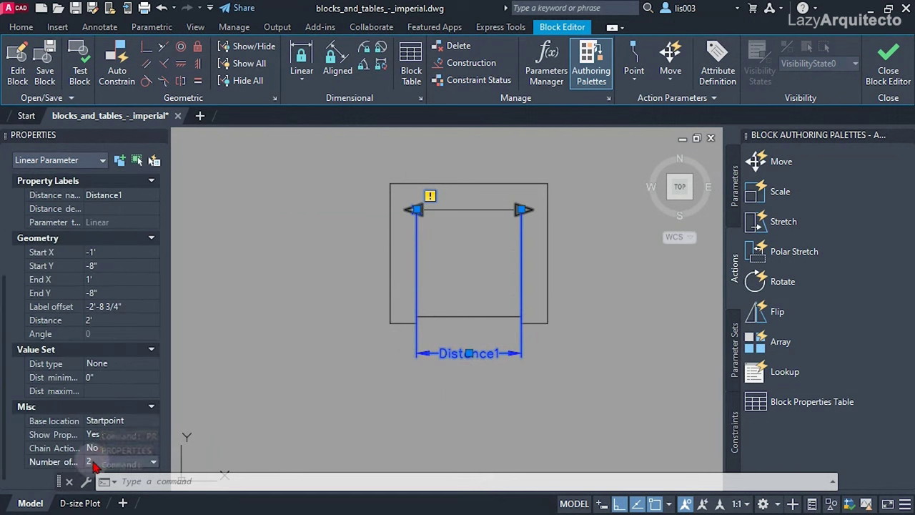
left_click(93, 463)
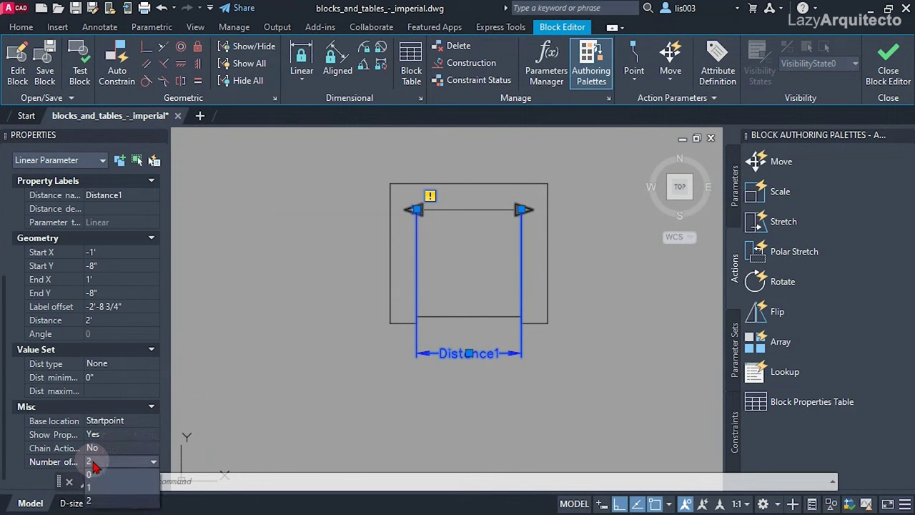
left_click(91, 487)
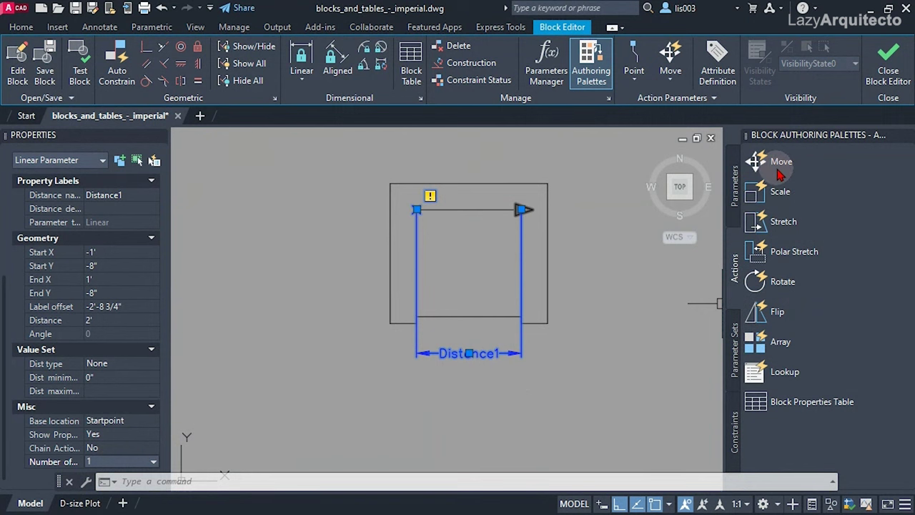
- Attach a Stretch action to Distance1's right endpoint, framing and selecting the couch's right side
left_click(775, 227)
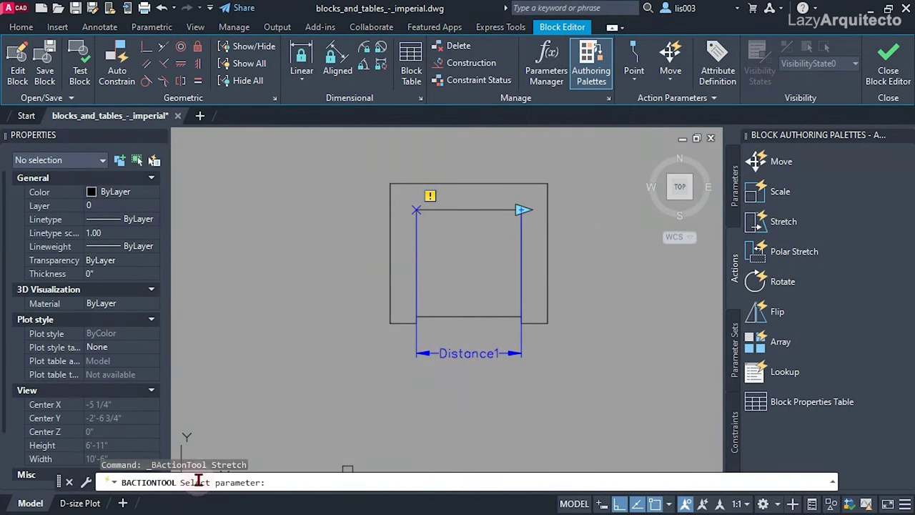
left_click(463, 364)
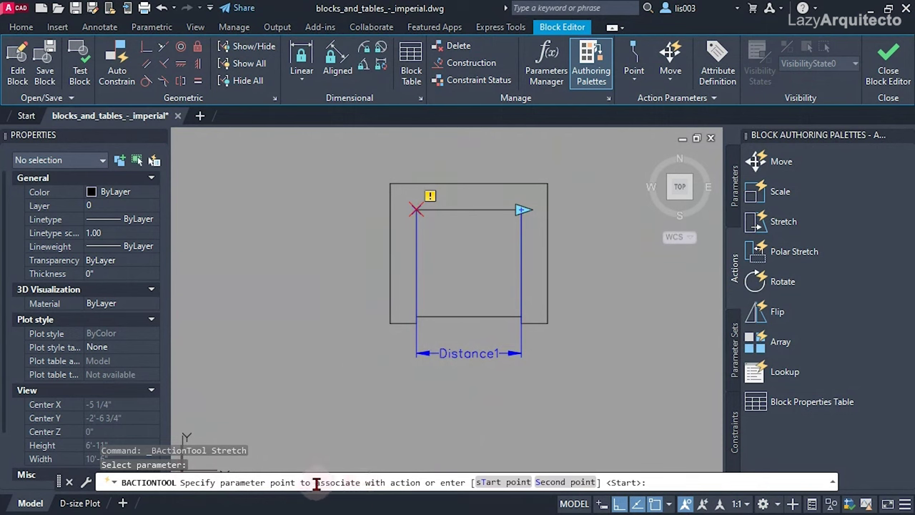
left_click(521, 209)
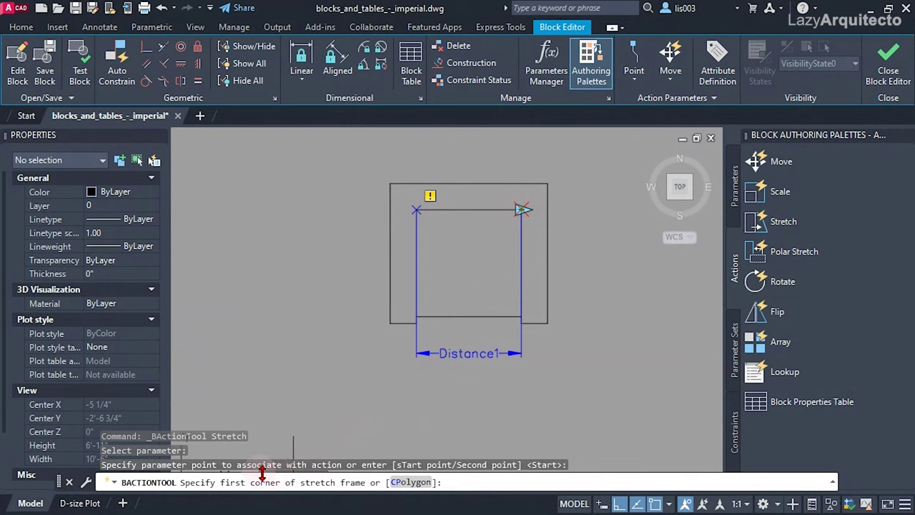
left_click(592, 416)
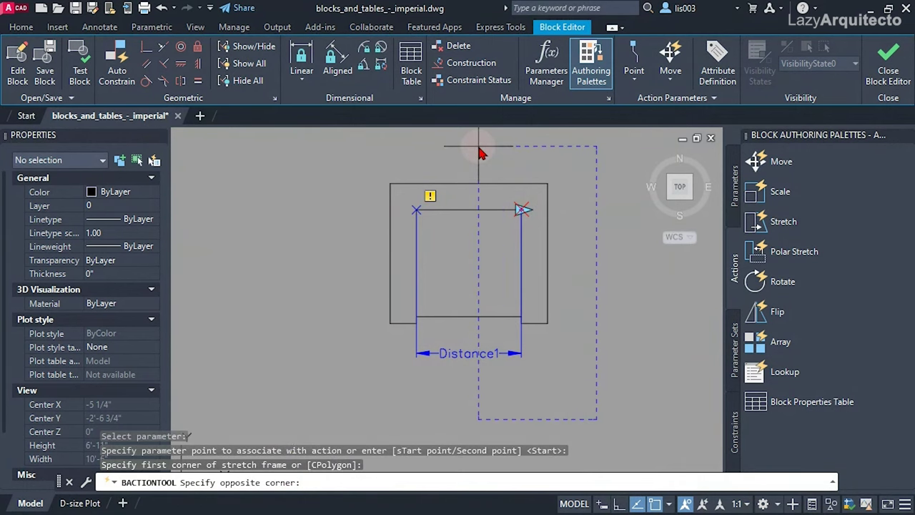
left_click(471, 142)
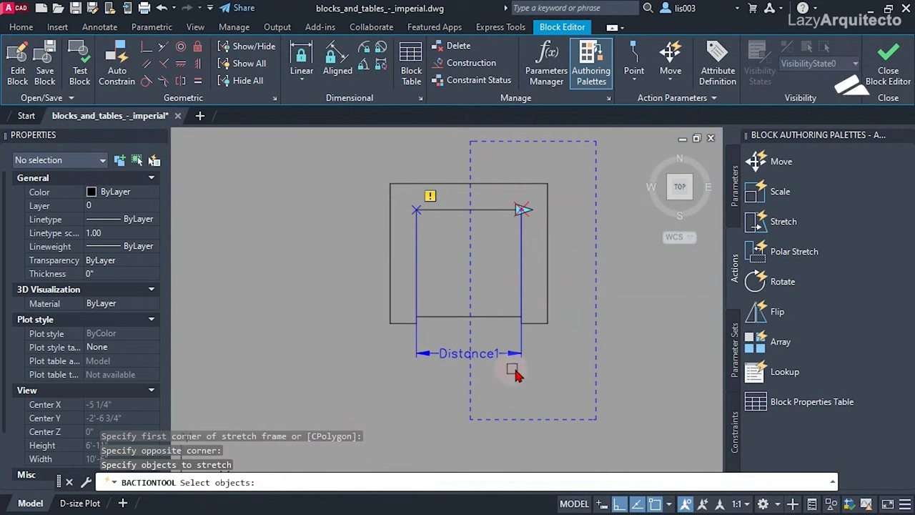
left_click(578, 375)
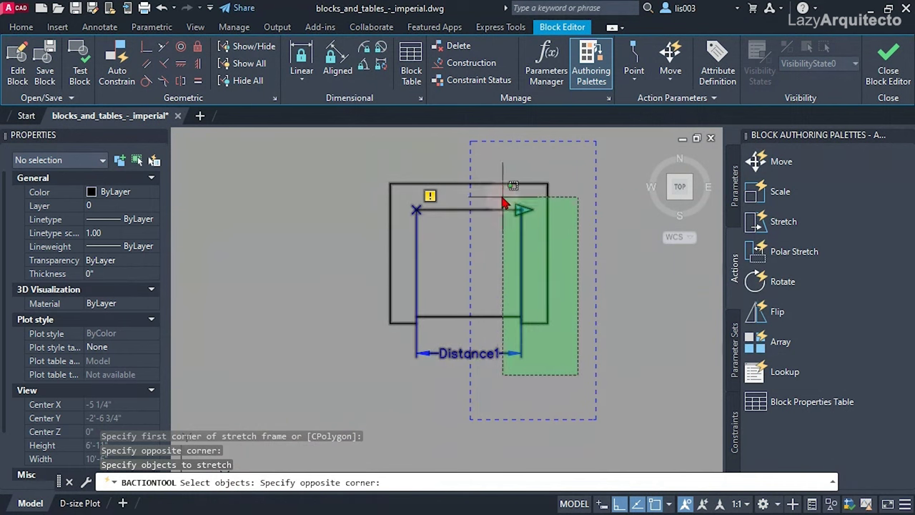
left_click(486, 164)
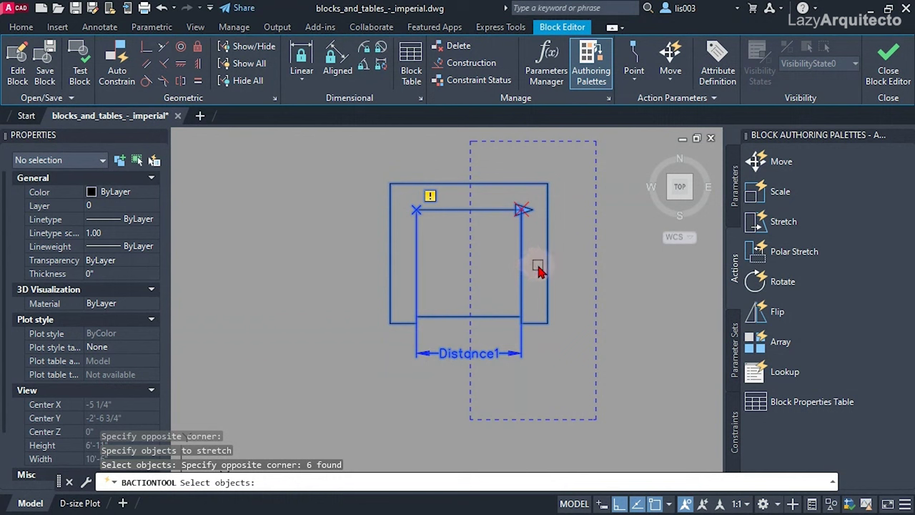
left_click_drag(507, 196, 529, 324)
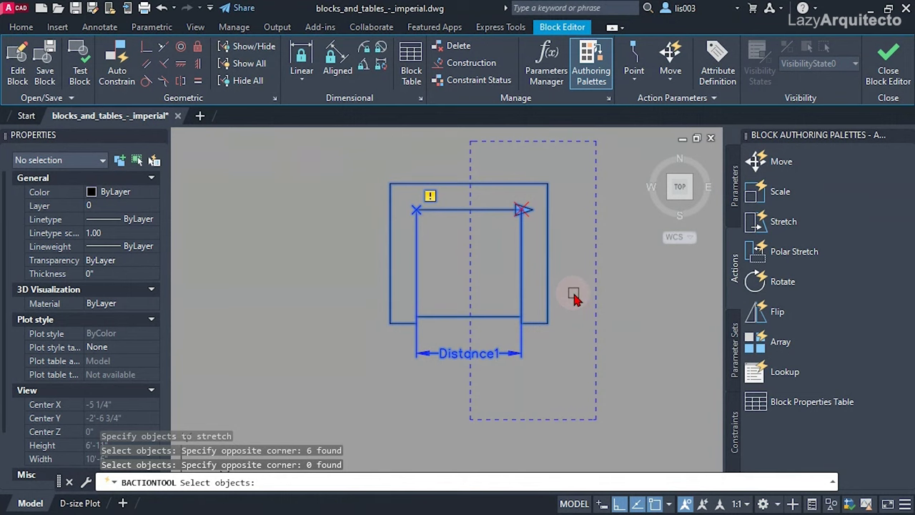
key("Return")
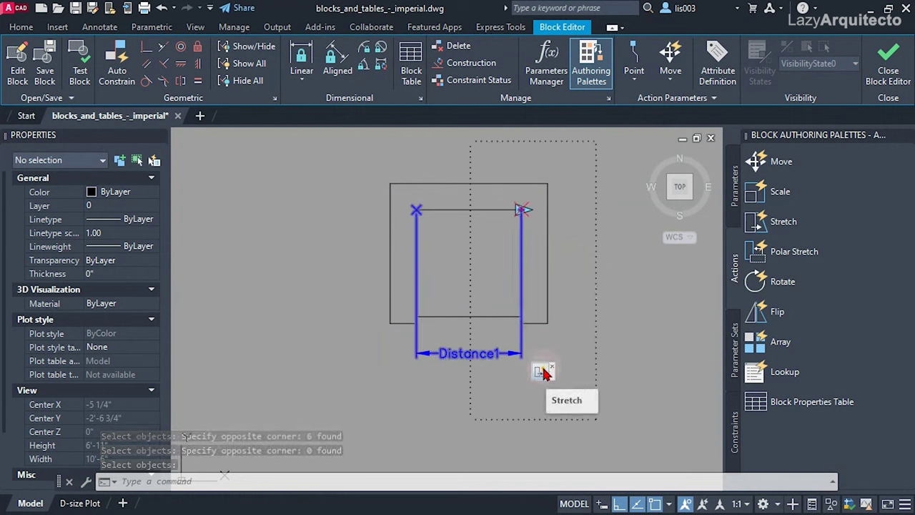
middle_click_drag(543, 372, 520, 393)
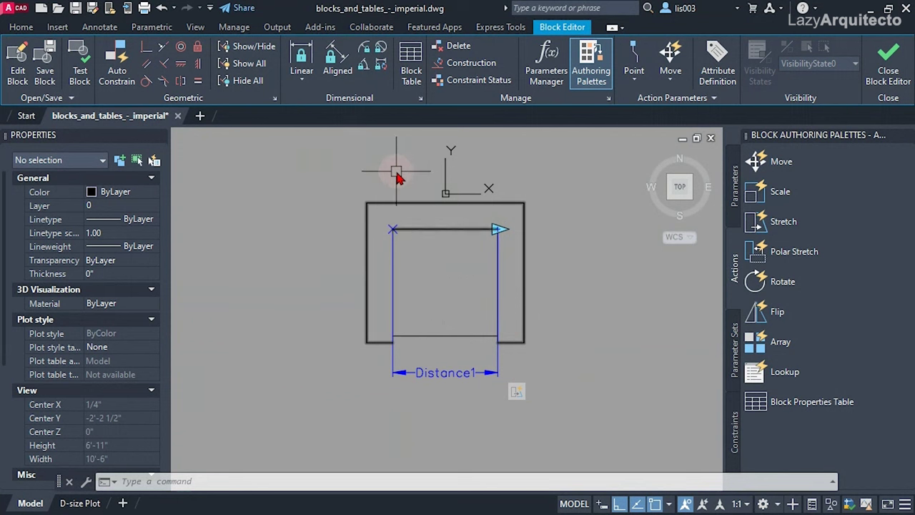
left_click(82, 78)
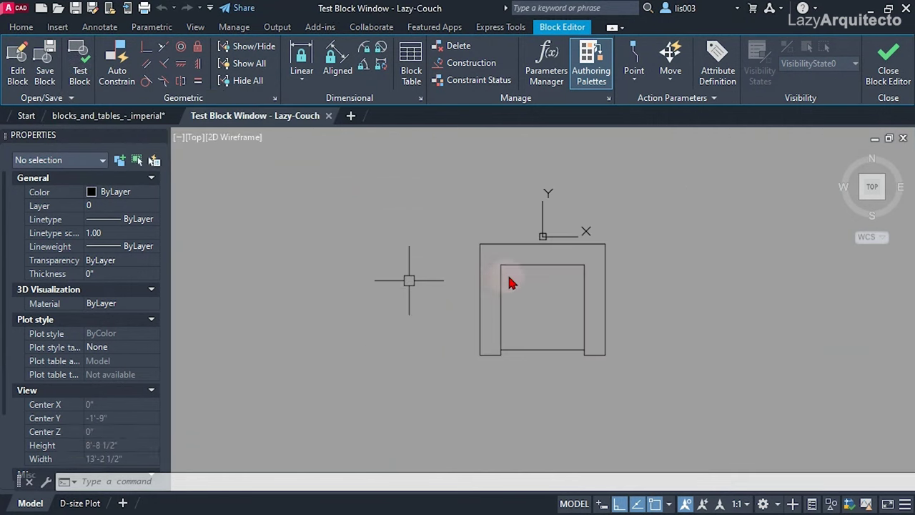
left_click(542, 269)
middle_click_drag(535, 270, 354, 284)
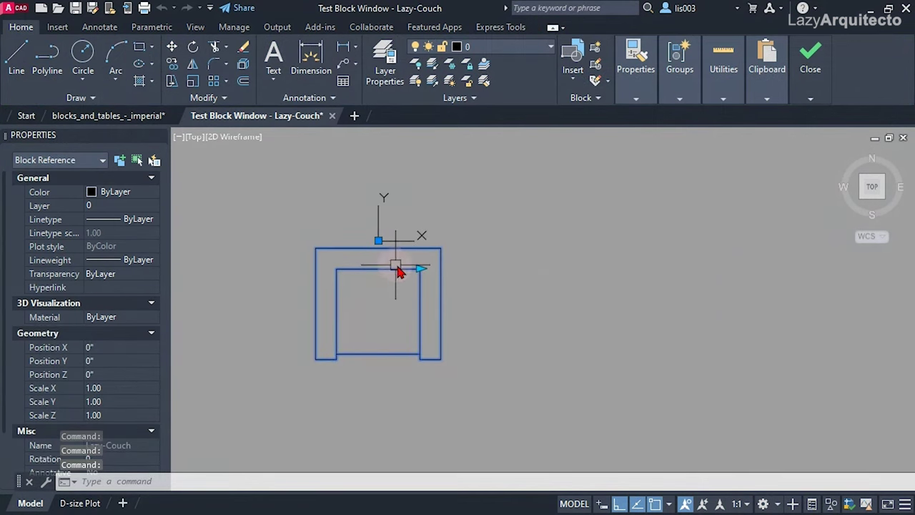
left_click(420, 270)
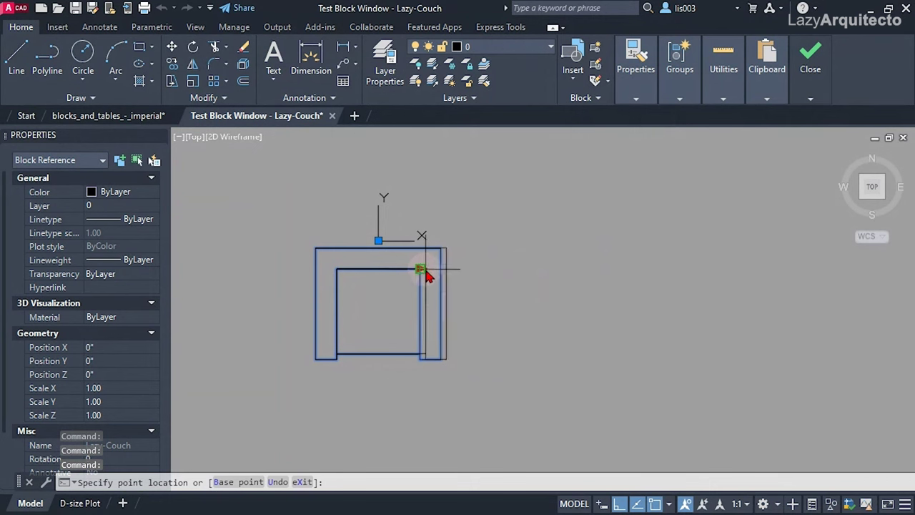
left_click(753, 278)
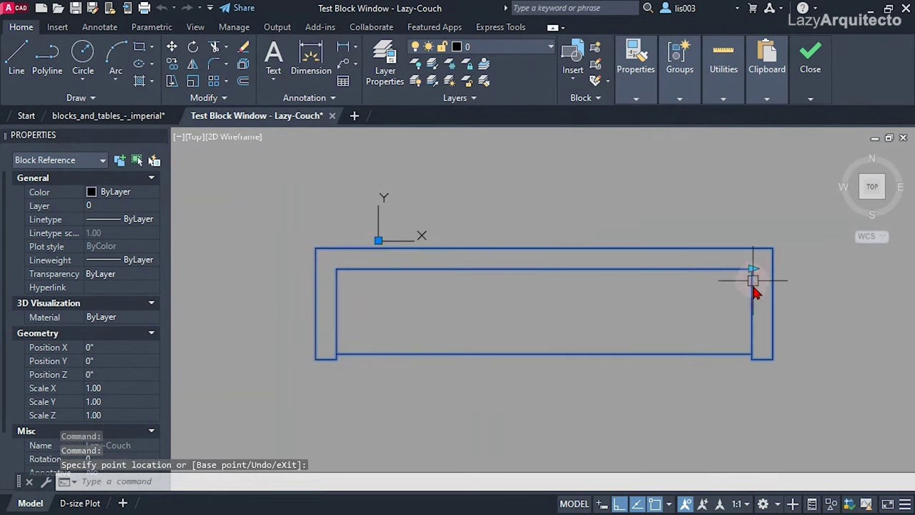
left_click(754, 271)
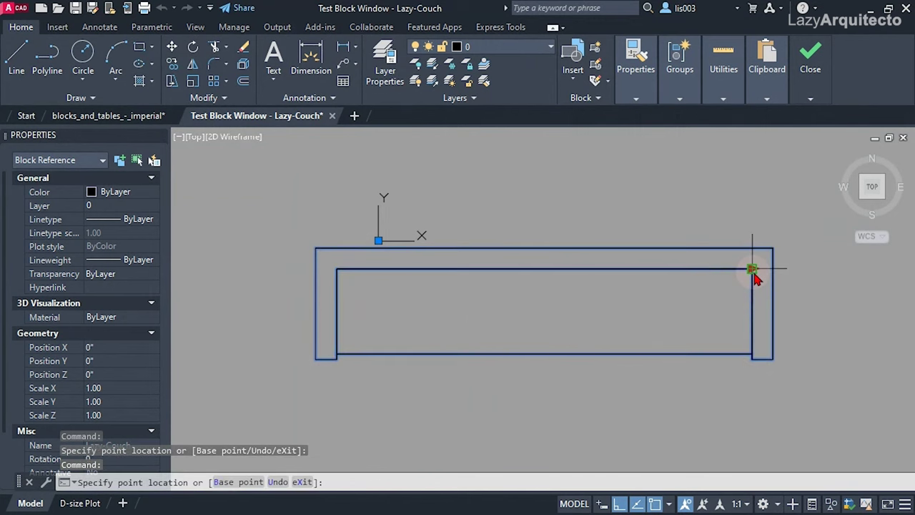
left_click(467, 275)
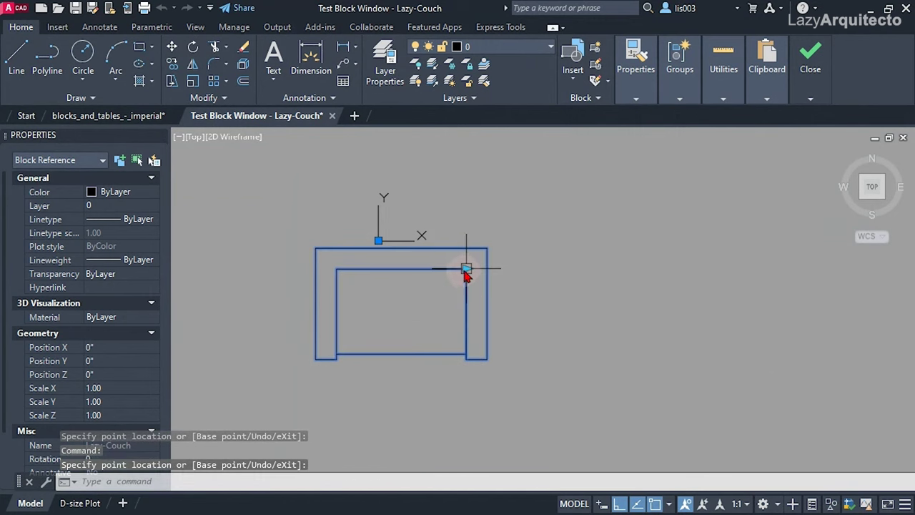
left_click(466, 272)
scroll(509, 271, "down", 4)
left_click(678, 294)
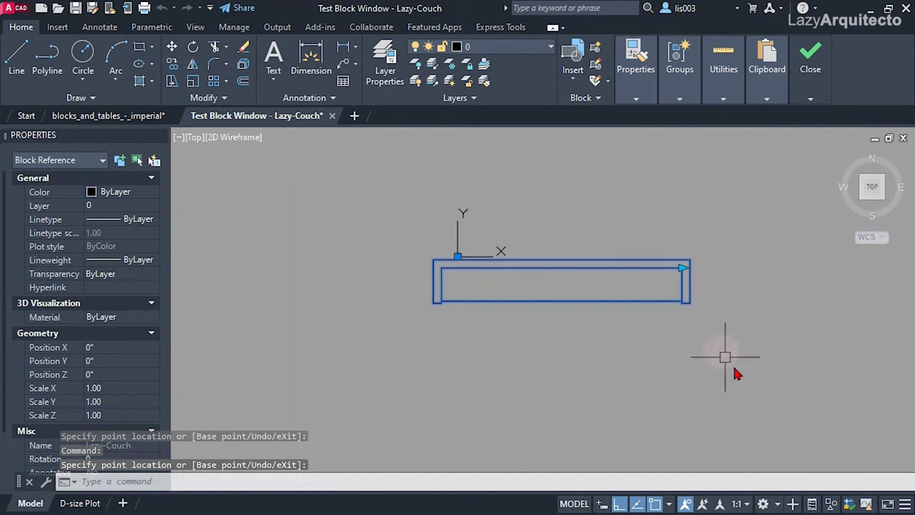
left_click(679, 271)
scroll(504, 287, "up", 2)
left_click(509, 288)
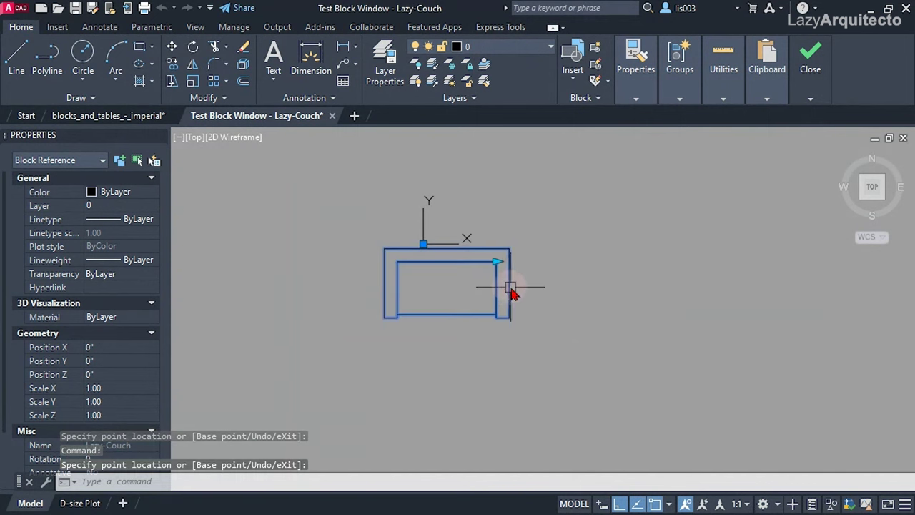
left_click(495, 262)
left_click(437, 287)
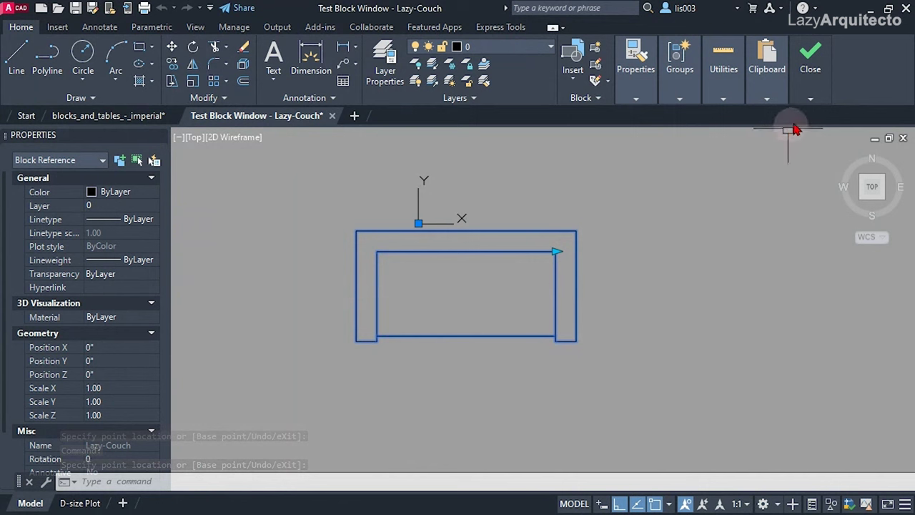
mouse_move(827, 71)
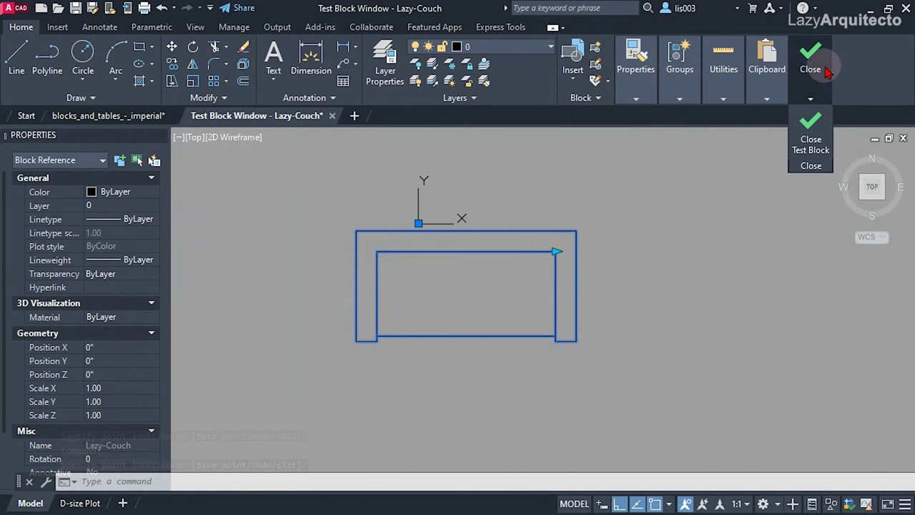
left_click(812, 132)
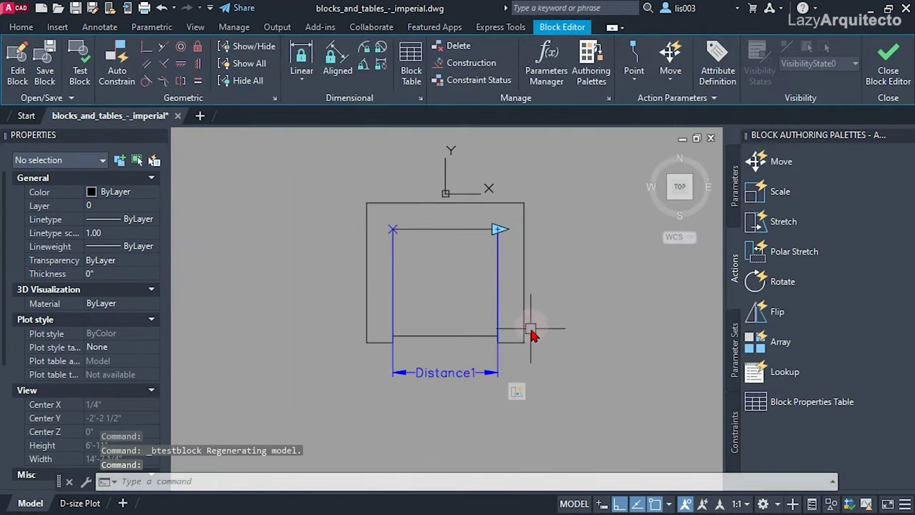
- Select and clear Distance1's end handle, then regenerate the whole drawing with REGENALL
left_click(484, 227)
left_click(504, 331)
scroll(500, 337, "up", 2)
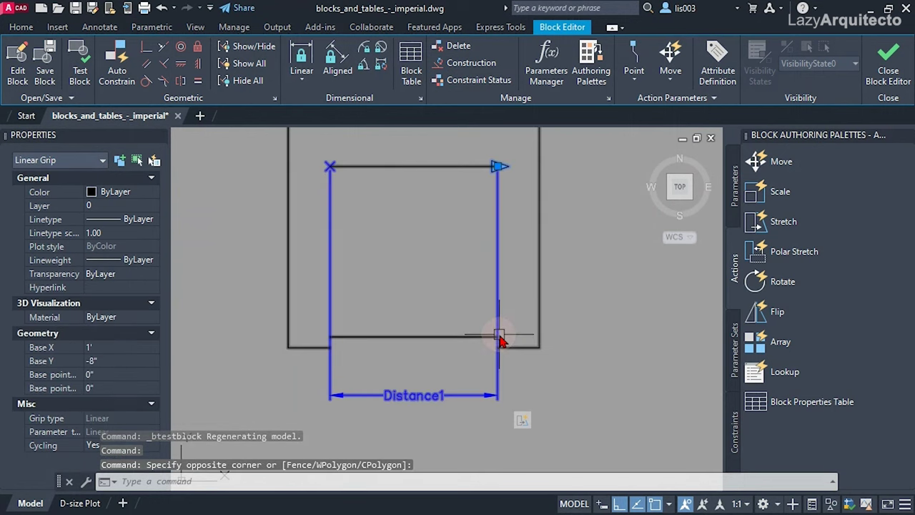
scroll(500, 337, "down", 4)
key("Escape")
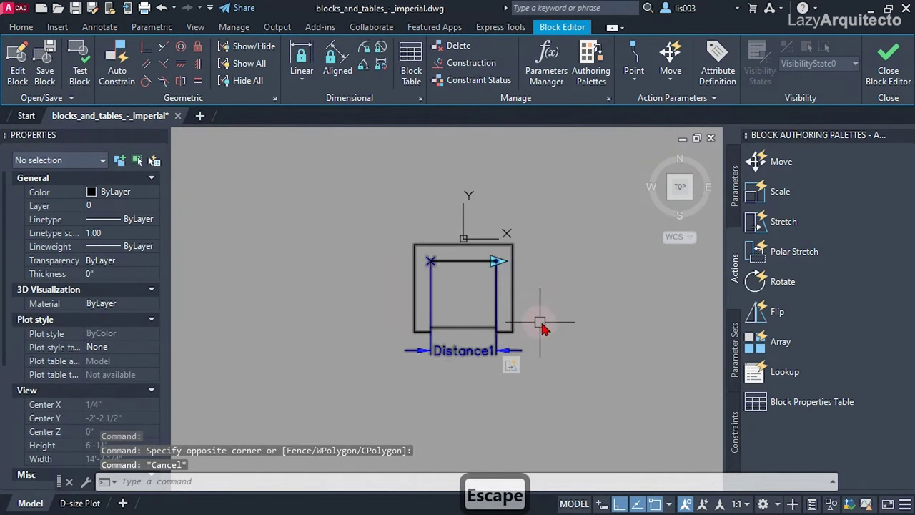
scroll(520, 319, "up", 2)
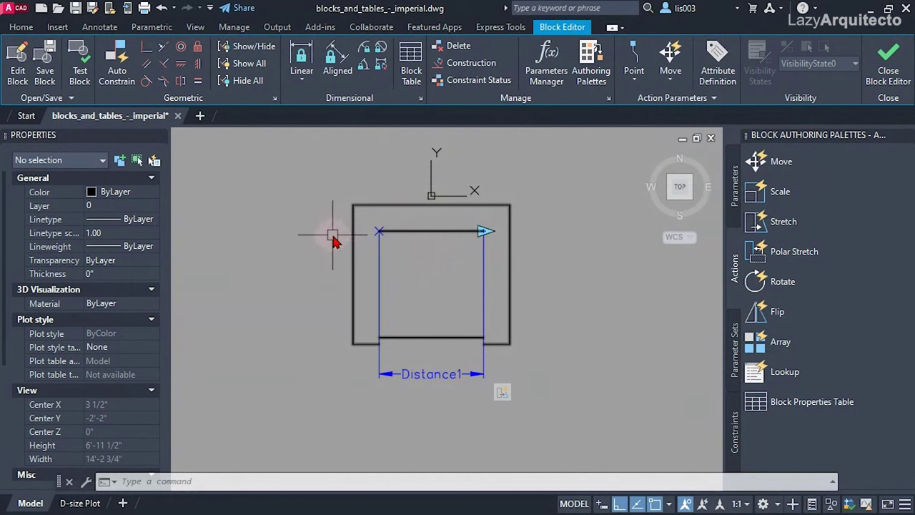
type("rea")
key("Return")
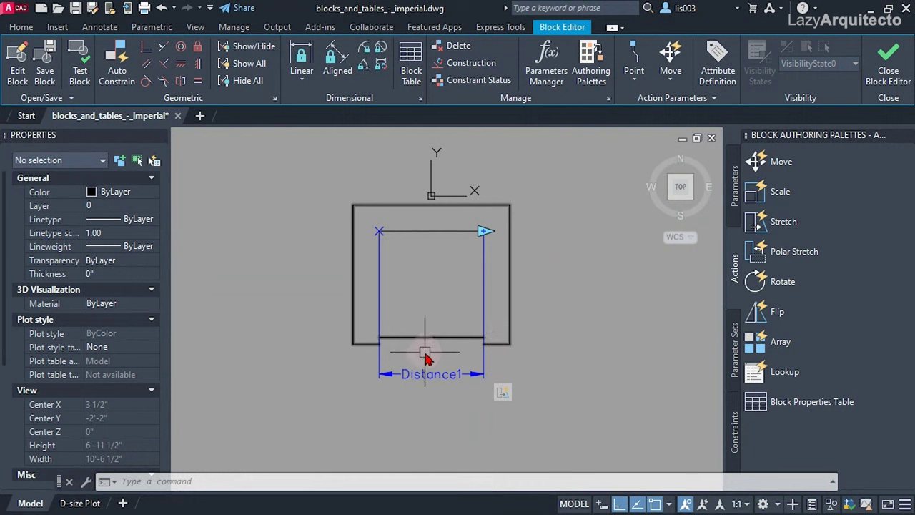
key("Escape")
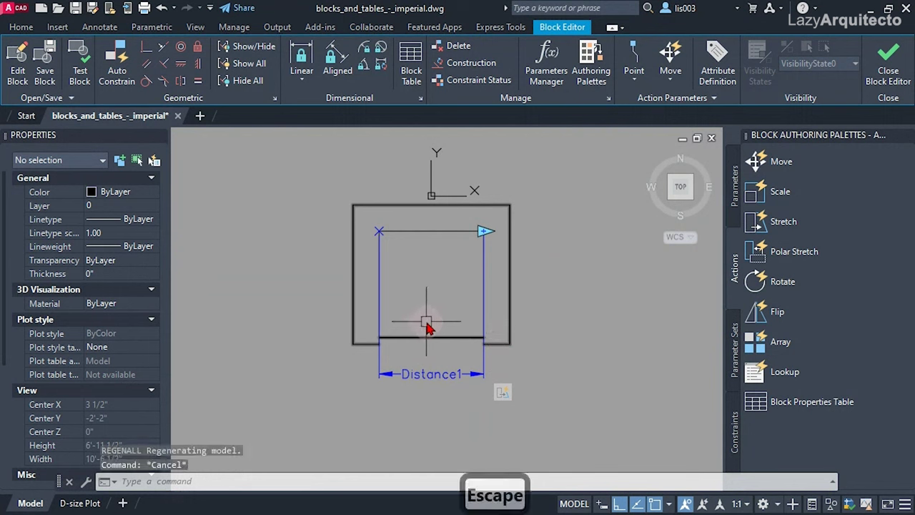
- Regenerate with REGEN, select objects along the couch's right edge, and start a new line
type("re")
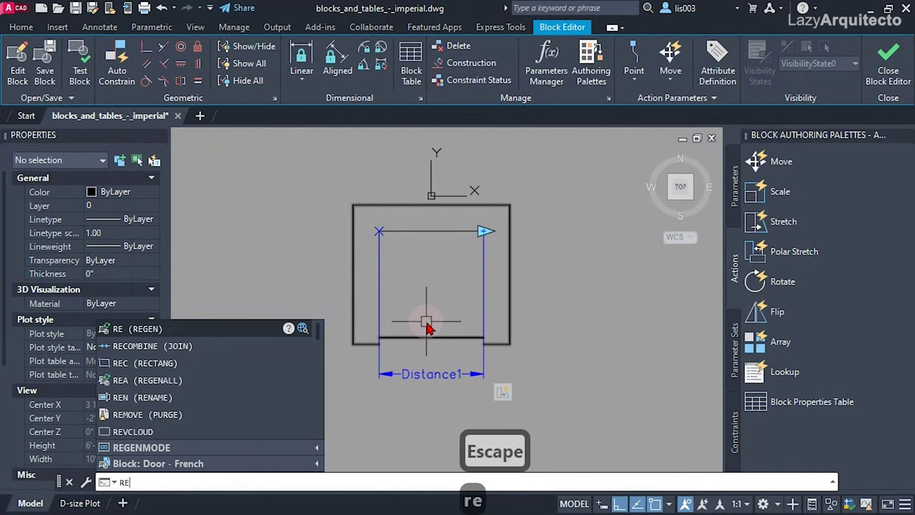
key("Return")
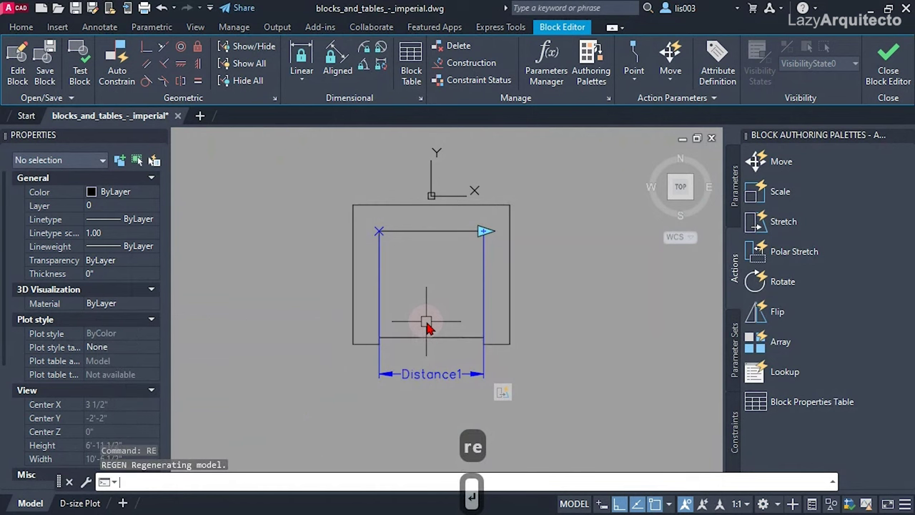
left_click(457, 354)
left_click(438, 325)
scroll(450, 349, "up", 2)
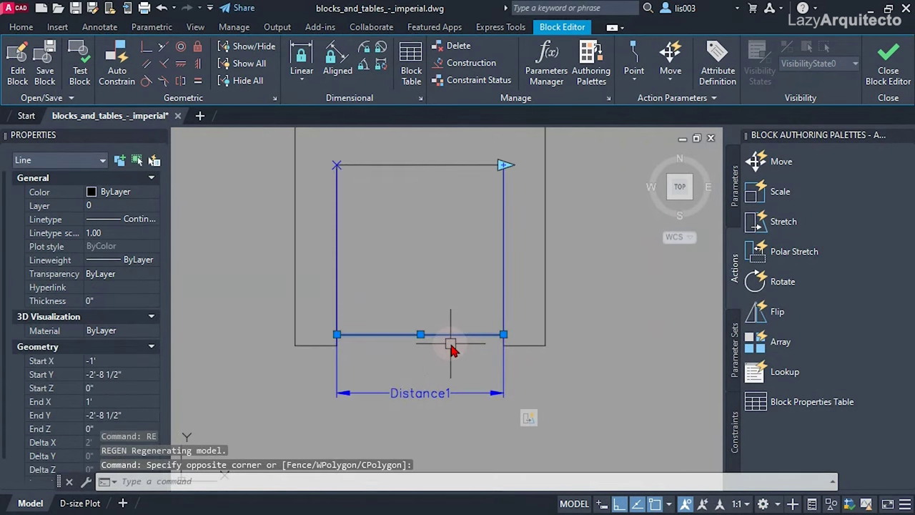
key("Escape")
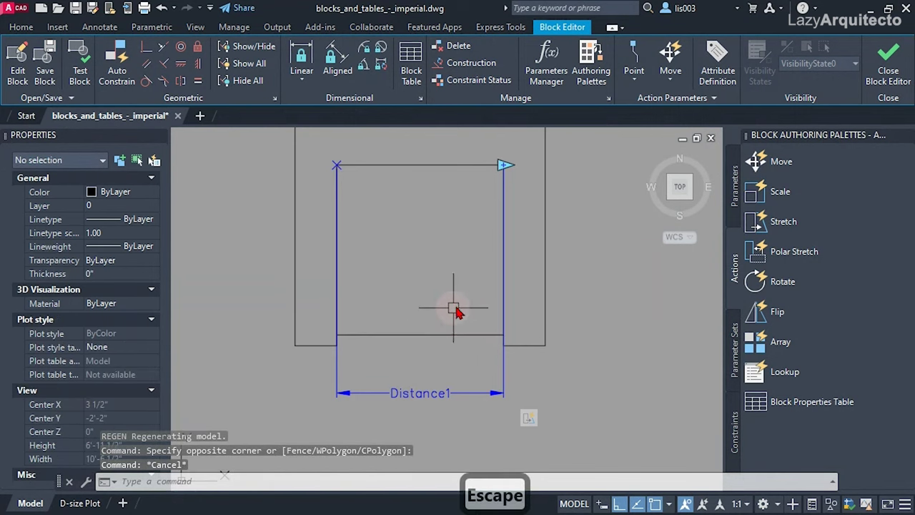
left_click(485, 152)
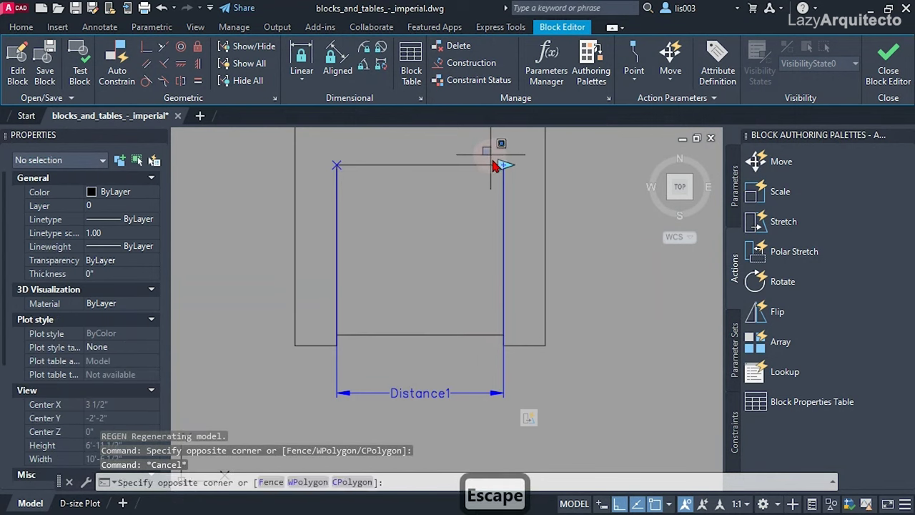
left_click(510, 348)
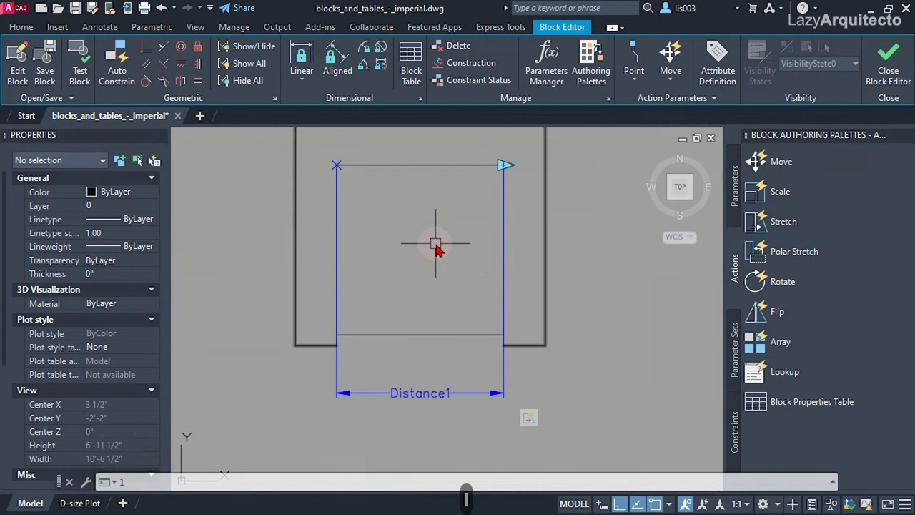
key("Return")
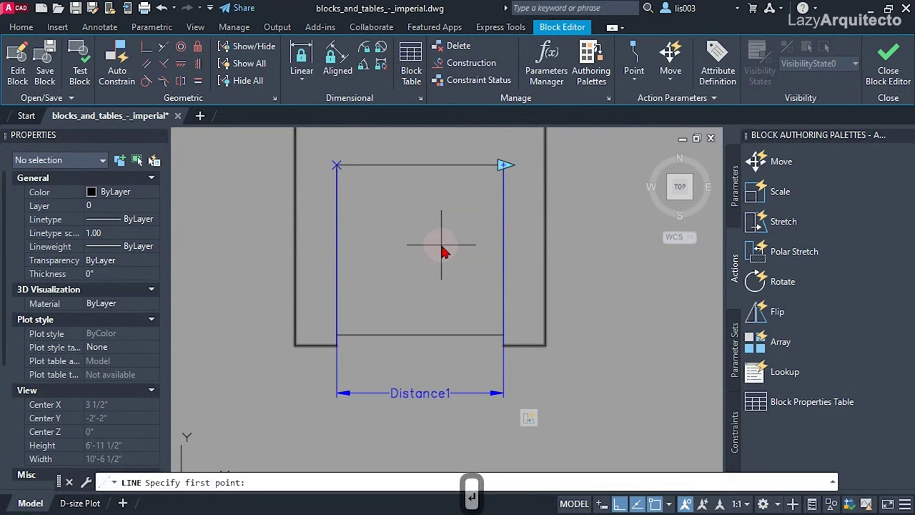
left_click(504, 166)
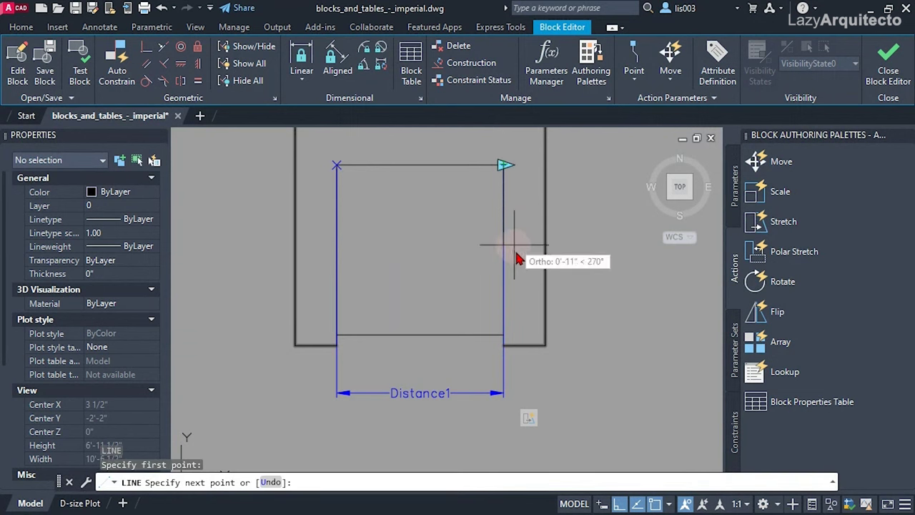
left_click(503, 335)
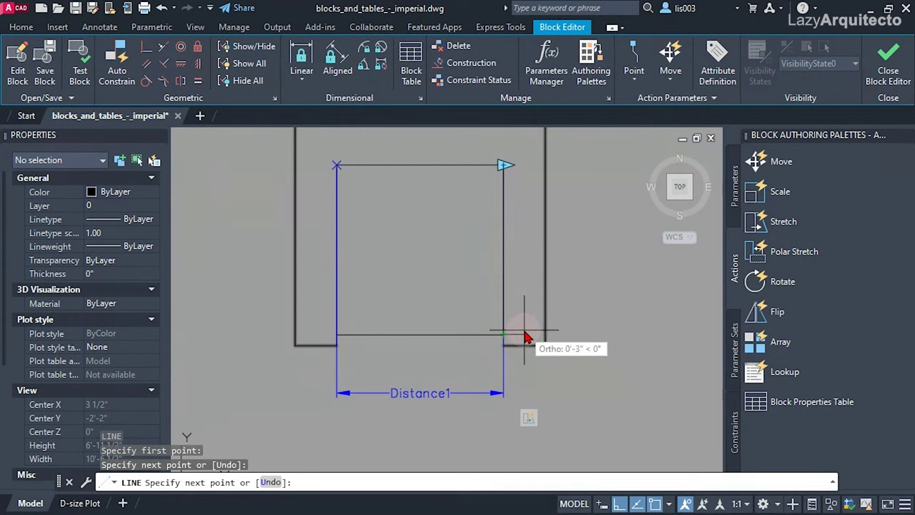
key("Return")
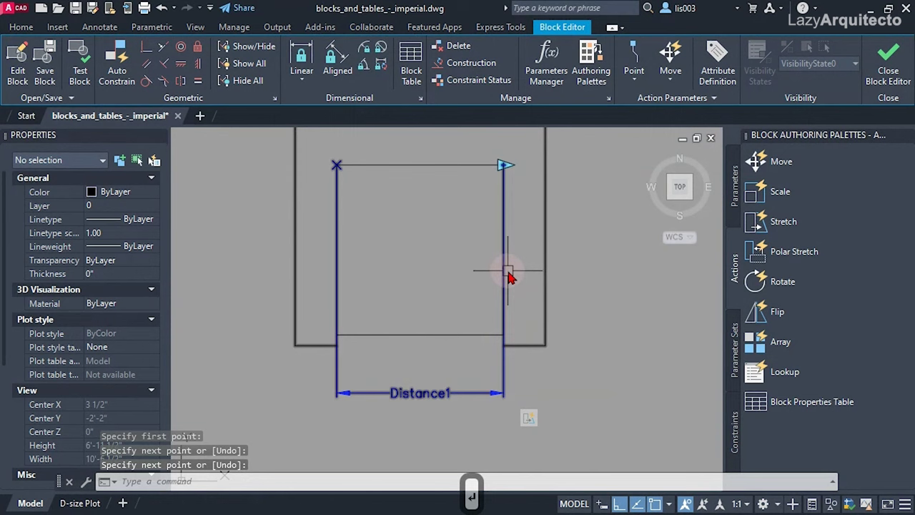
left_click(492, 154)
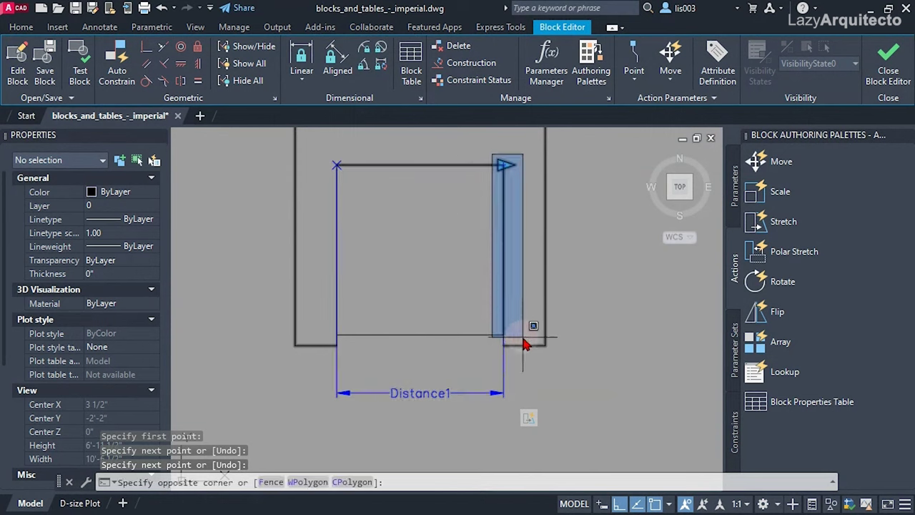
left_click(525, 349)
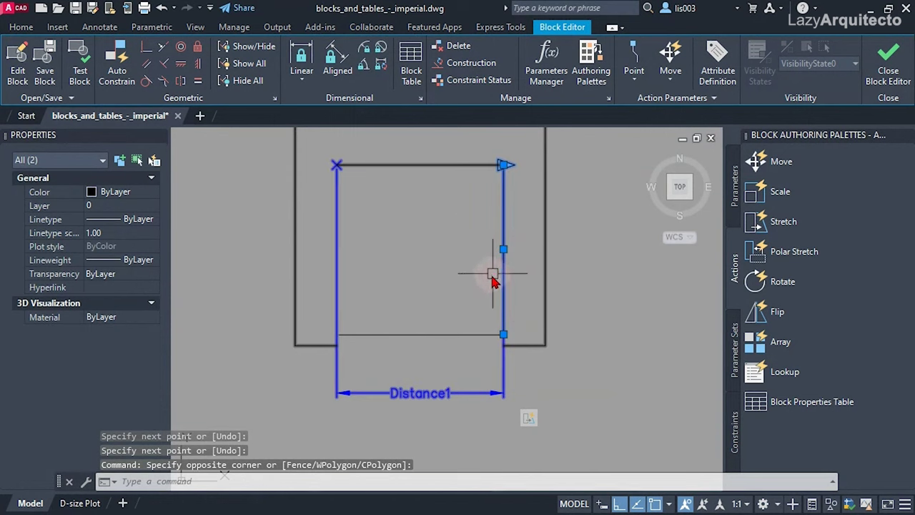
key("Escape")
scroll(463, 288, "down", 2)
middle_click_drag(463, 288, 468, 309)
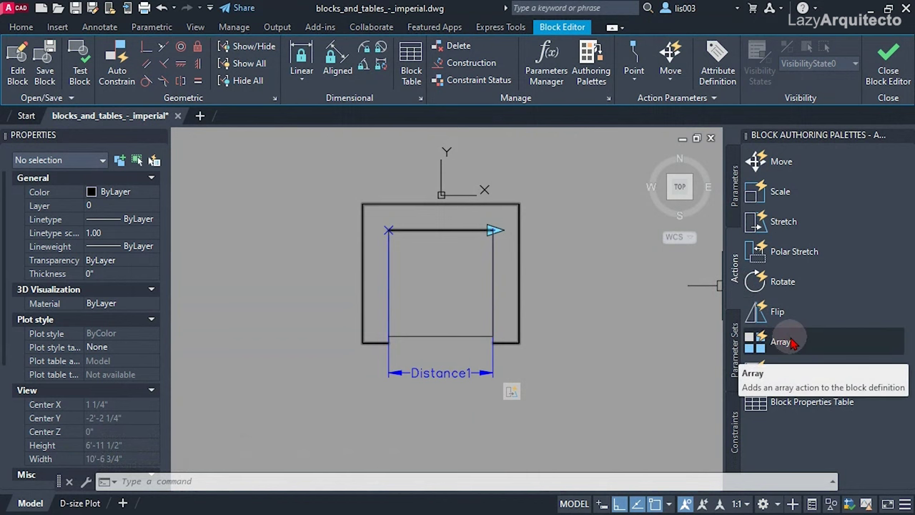
- Add an Array action to Distance1 for the cushion line, spaced at Distance1's full width
left_click(781, 342)
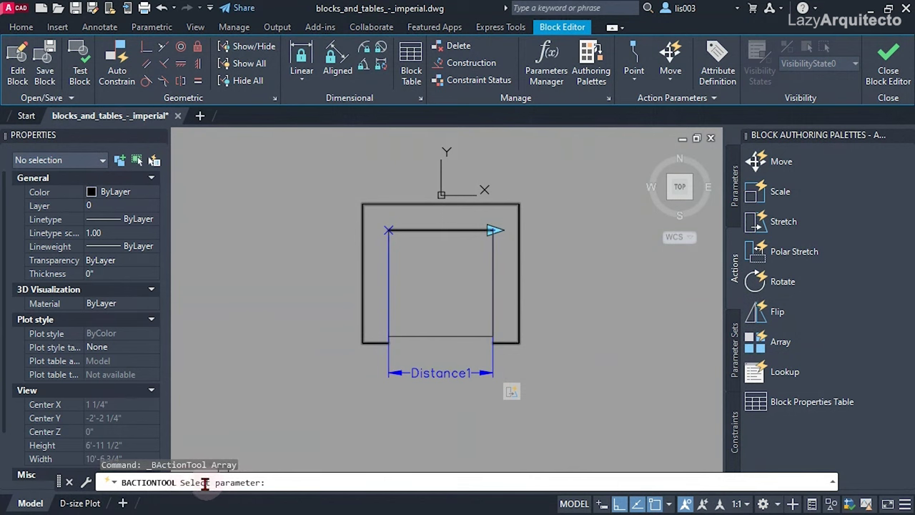
left_click(475, 381)
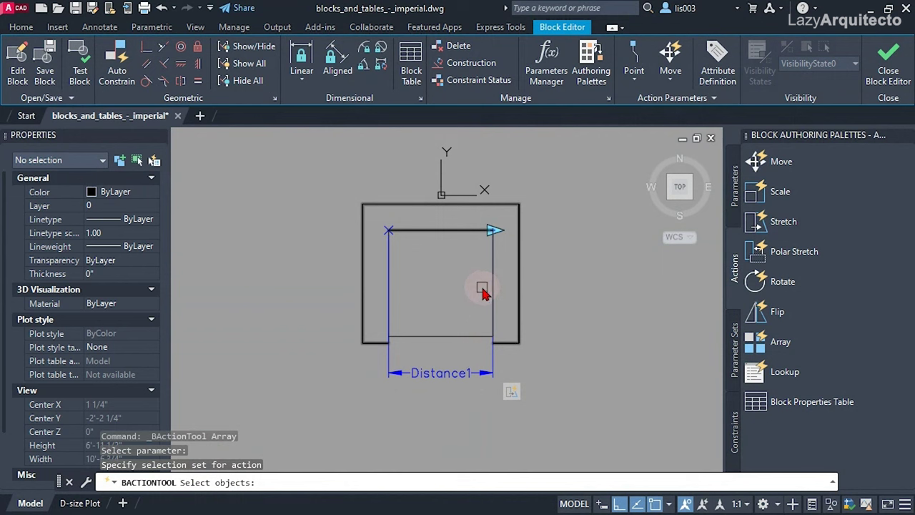
left_click(477, 216)
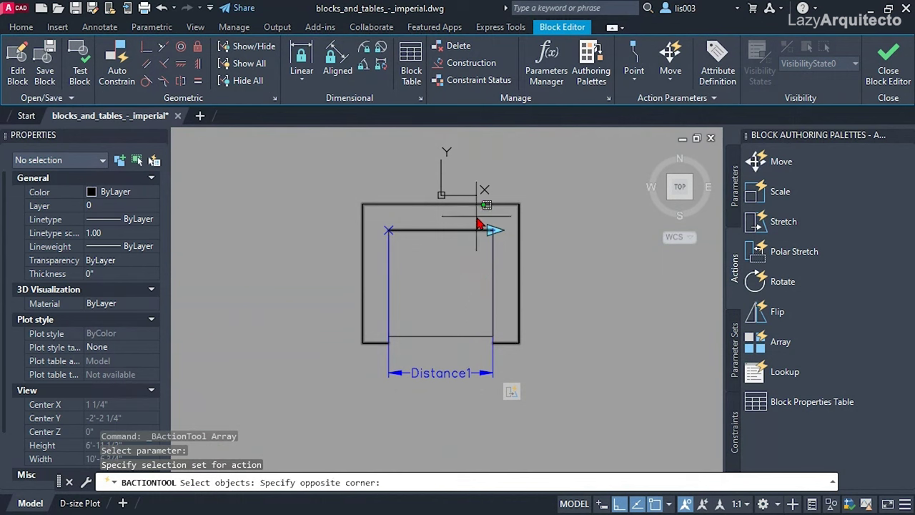
left_click(499, 347)
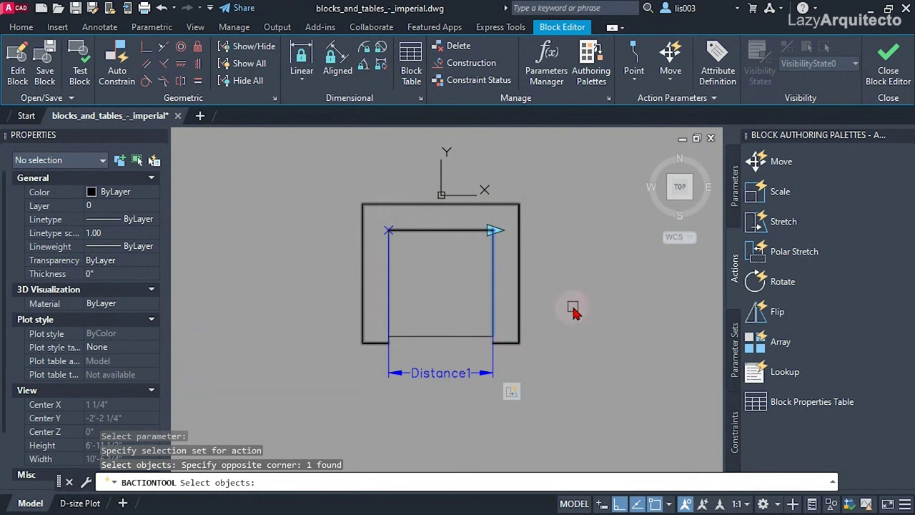
key("Return")
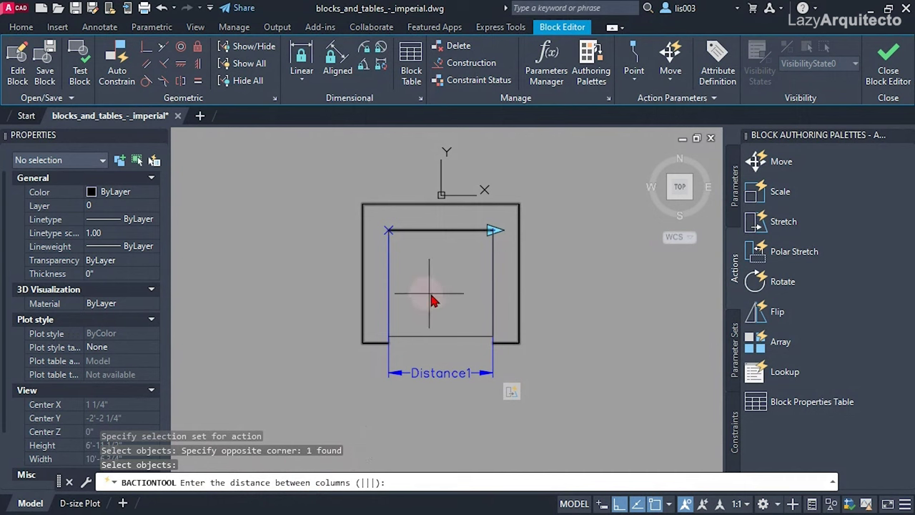
left_click(389, 230)
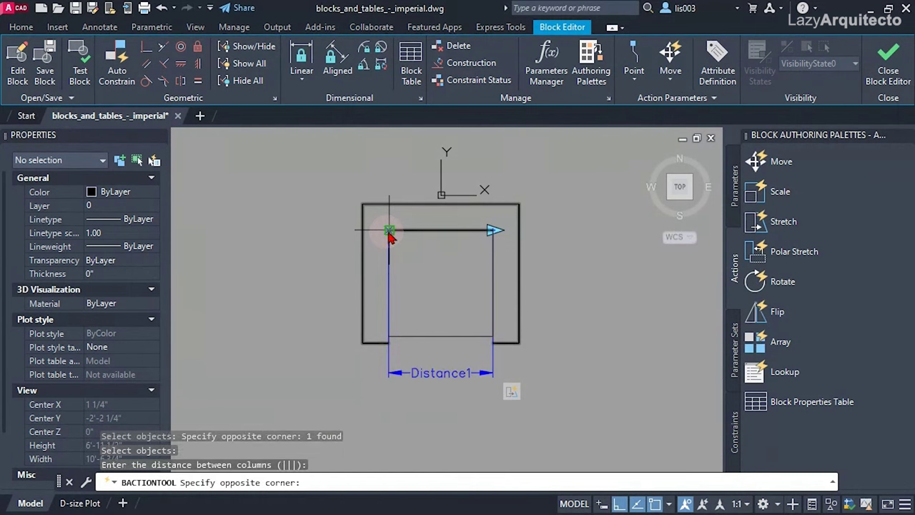
left_click(493, 230)
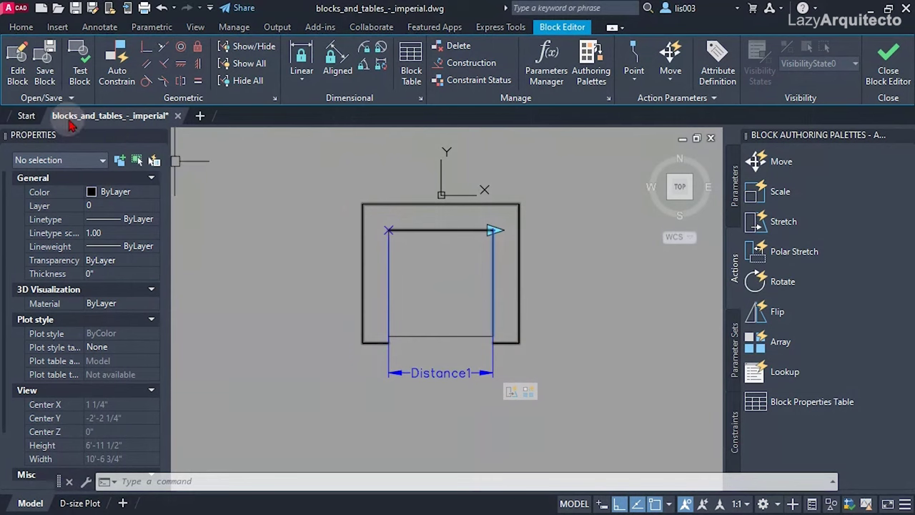
left_click(84, 79)
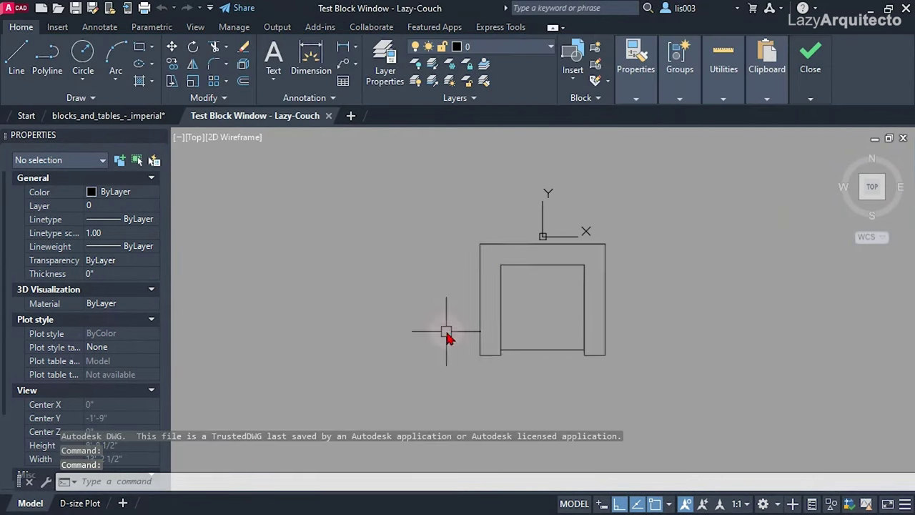
left_click(507, 273)
left_click_drag(494, 294, 379, 304)
left_click(466, 278)
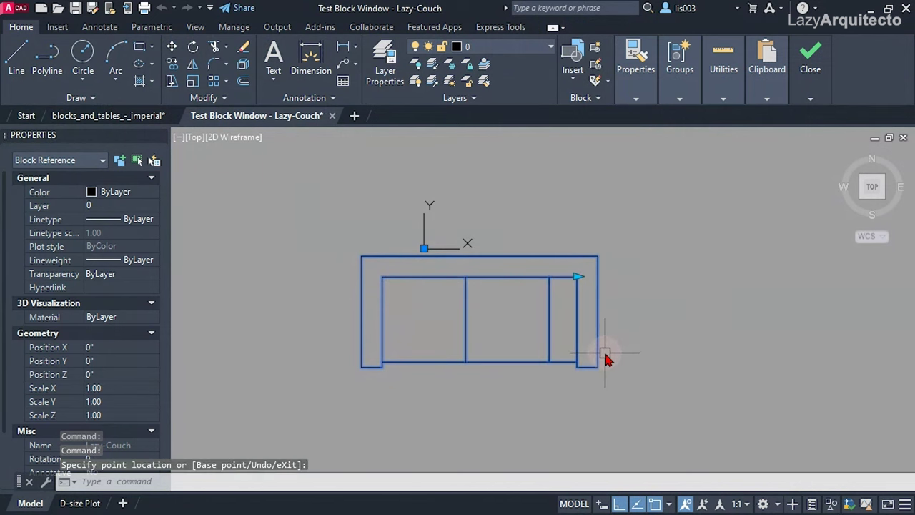
left_click(580, 278)
left_click(661, 291)
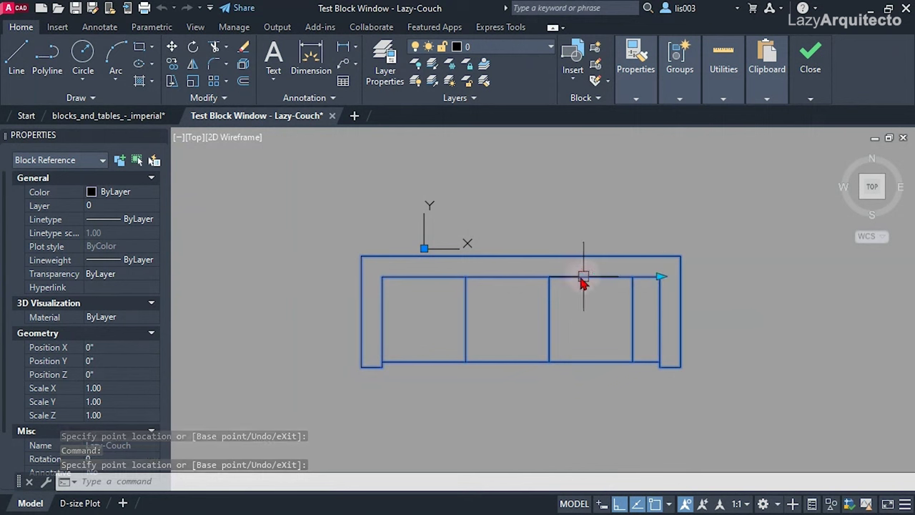
left_click(661, 278)
left_click(761, 280)
left_click(761, 279)
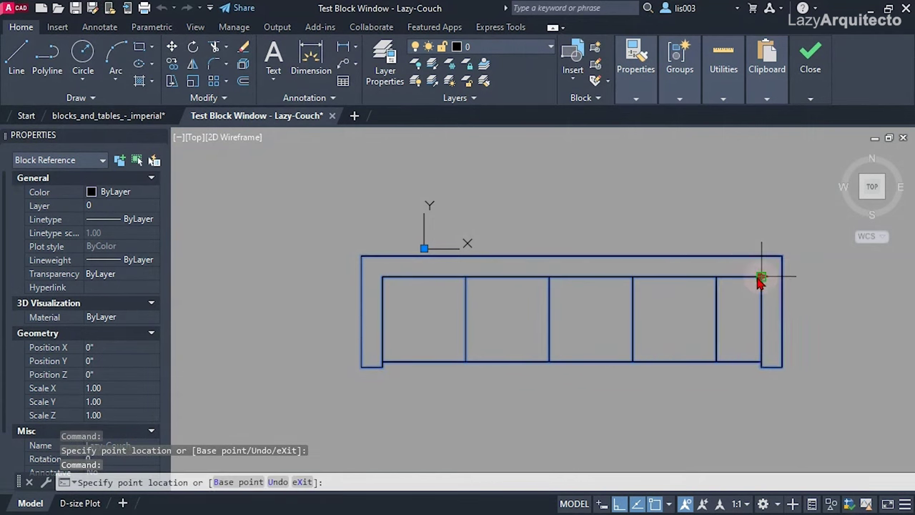
left_click(599, 240)
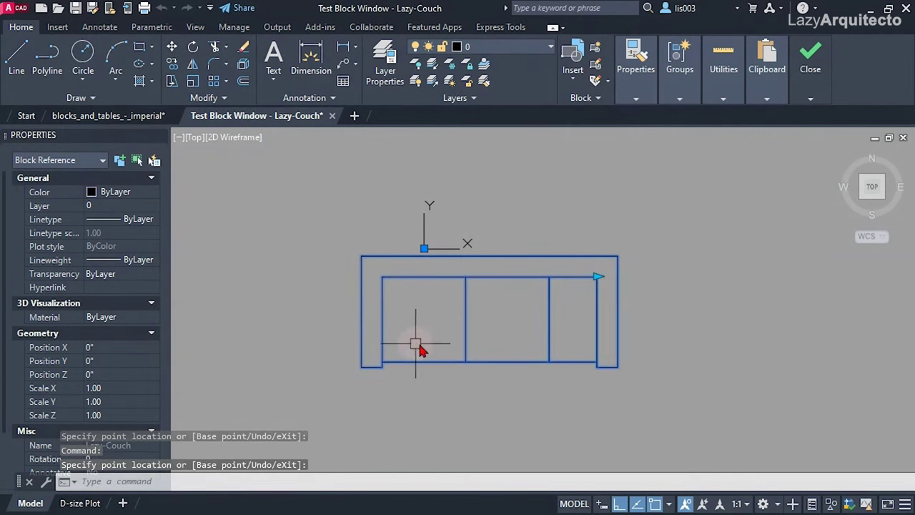
scroll(604, 321, "up", 2)
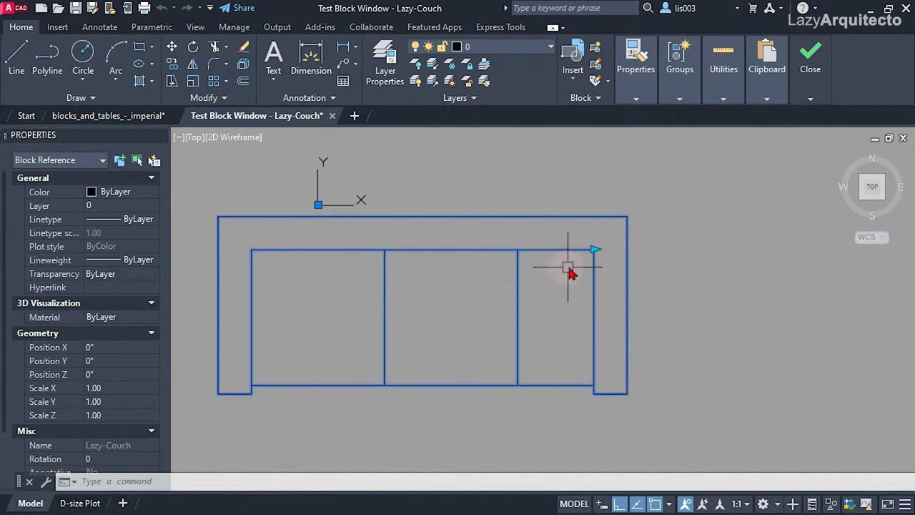
left_click(594, 250)
left_click(516, 252)
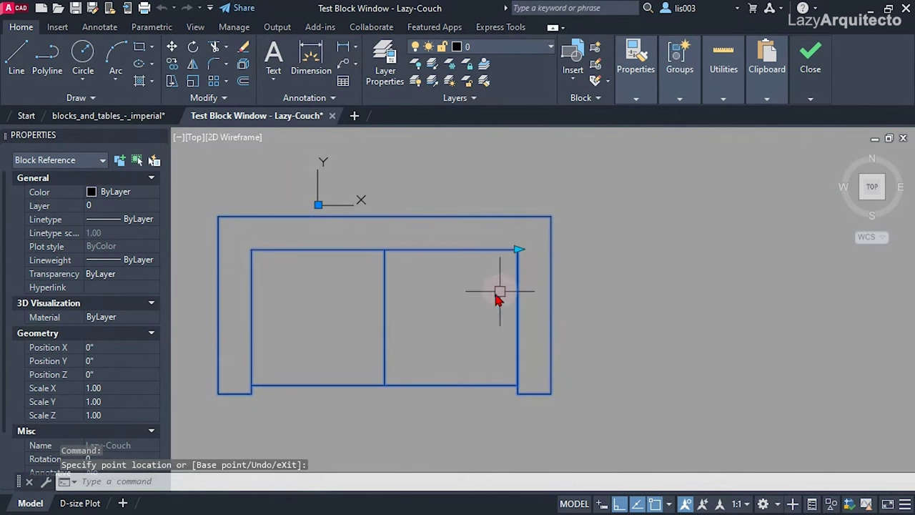
left_click(518, 250)
left_click(724, 253)
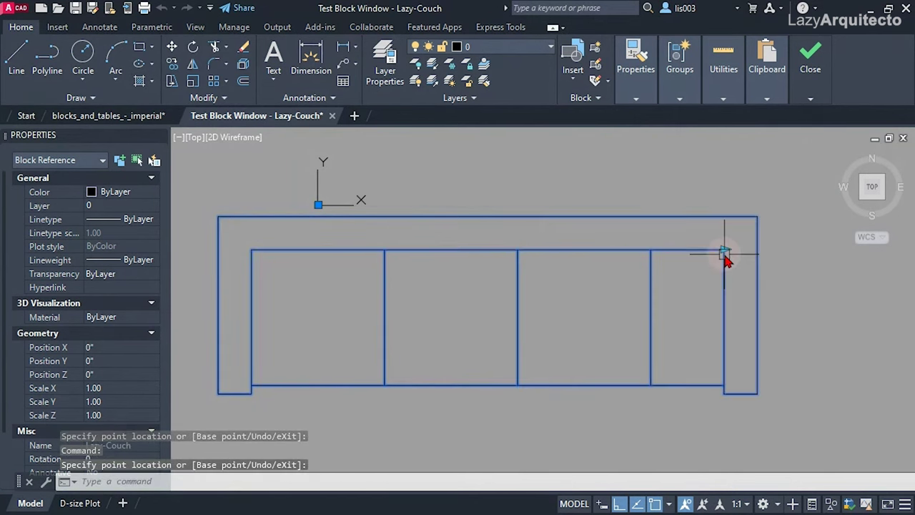
left_click(724, 250)
left_click(833, 251)
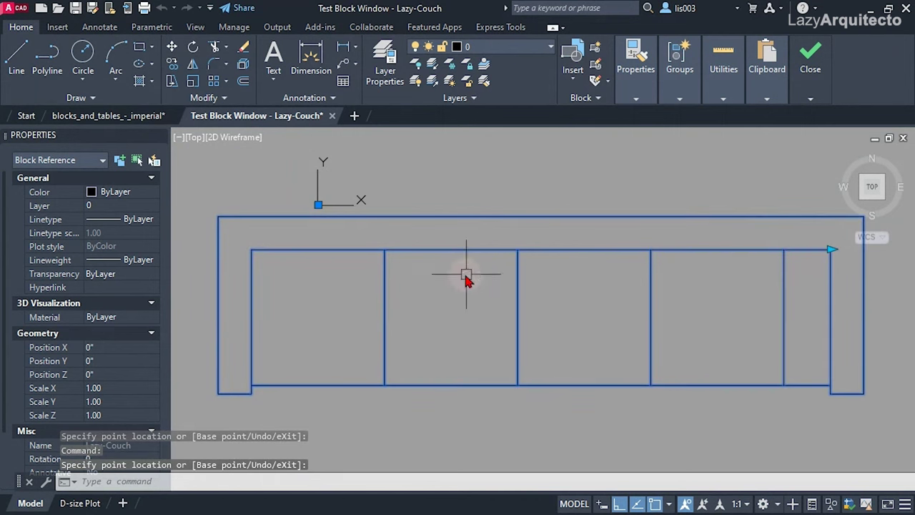
left_click(811, 143)
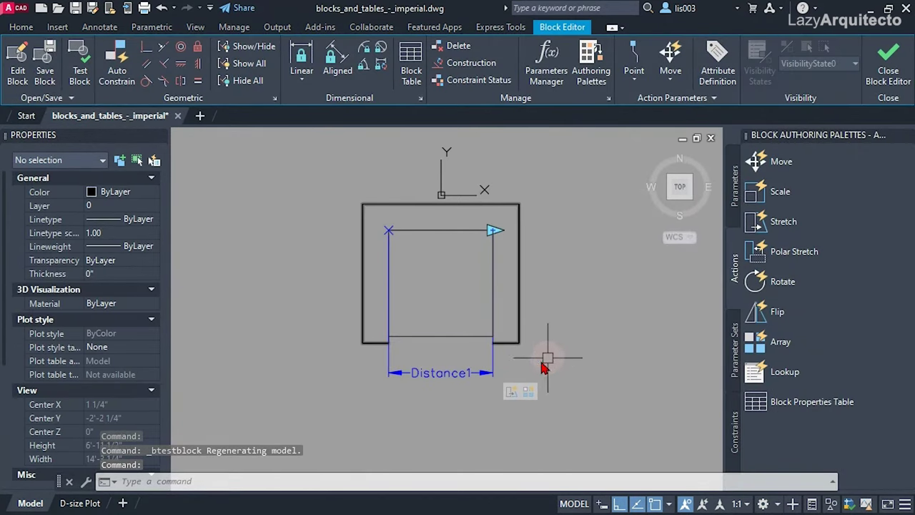
- Set Distance1's Dist type to List in Properties and open its value-list editor
left_click(428, 374)
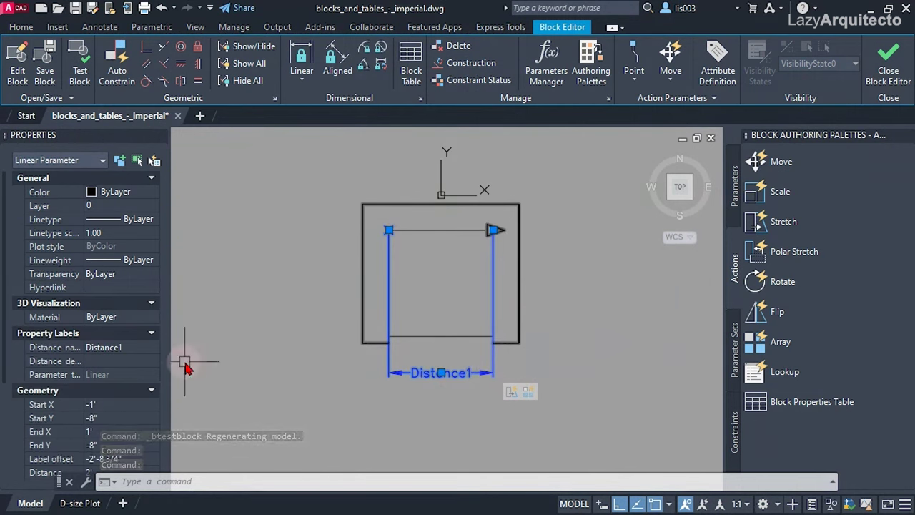
scroll(120, 304, "down", 5)
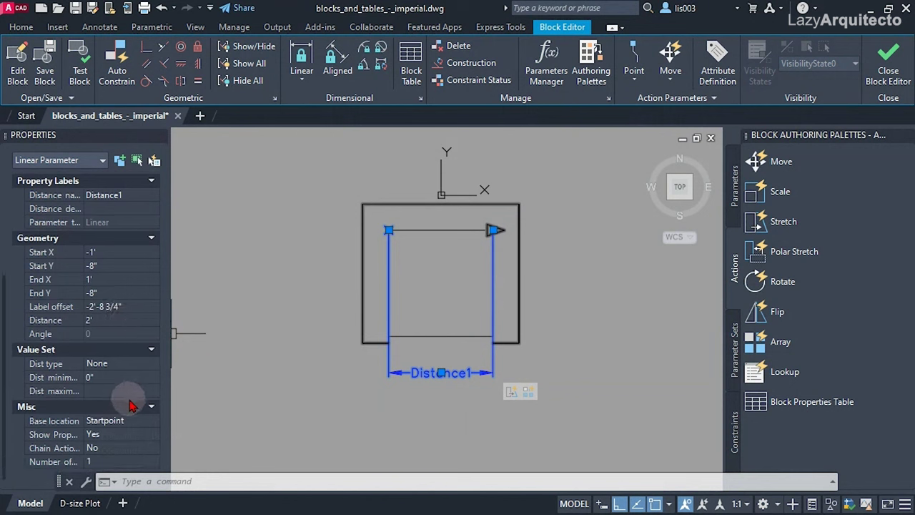
left_click(113, 366)
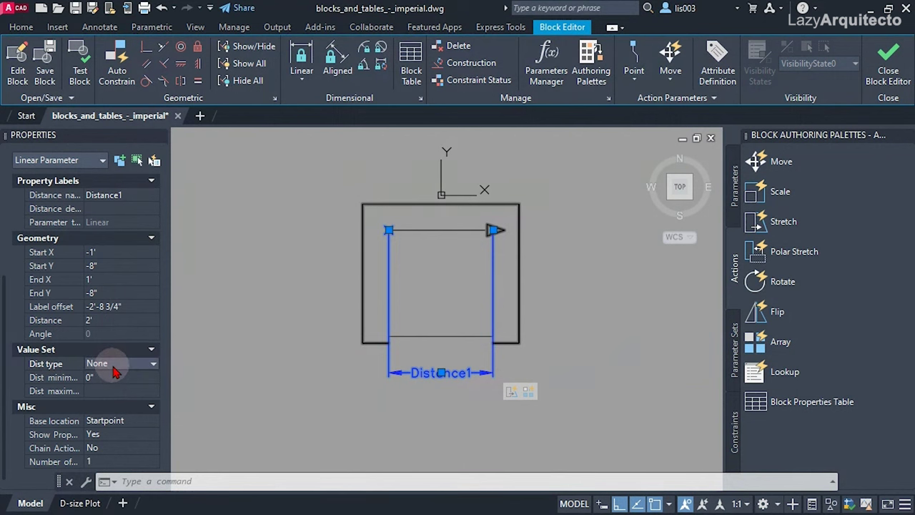
left_click(113, 369)
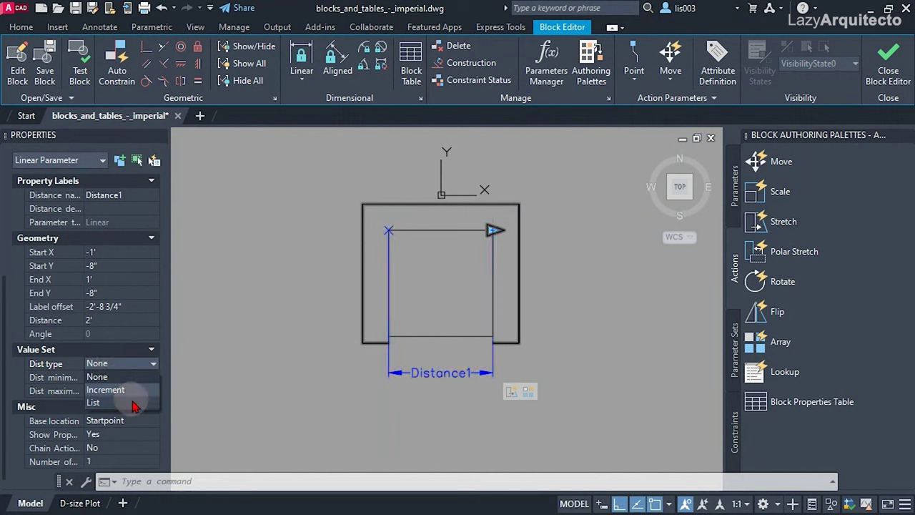
left_click(133, 403)
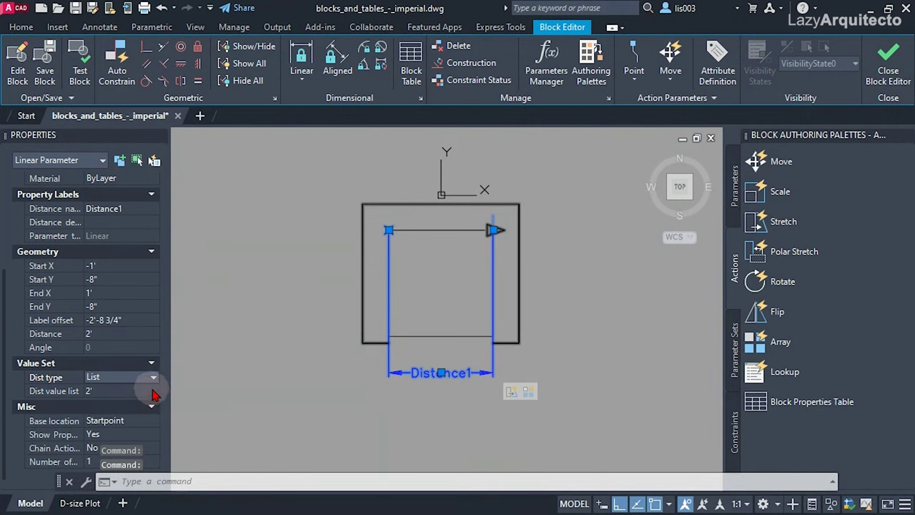
left_click(152, 392)
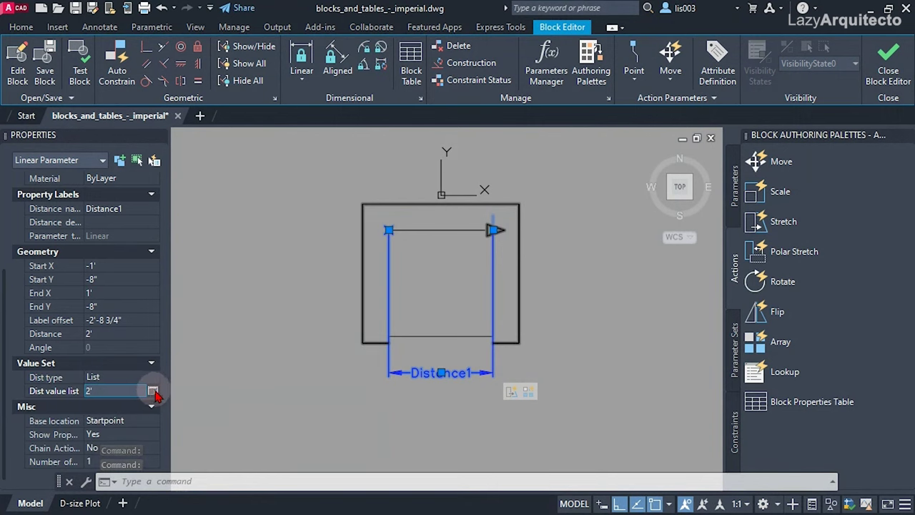
left_click(153, 391)
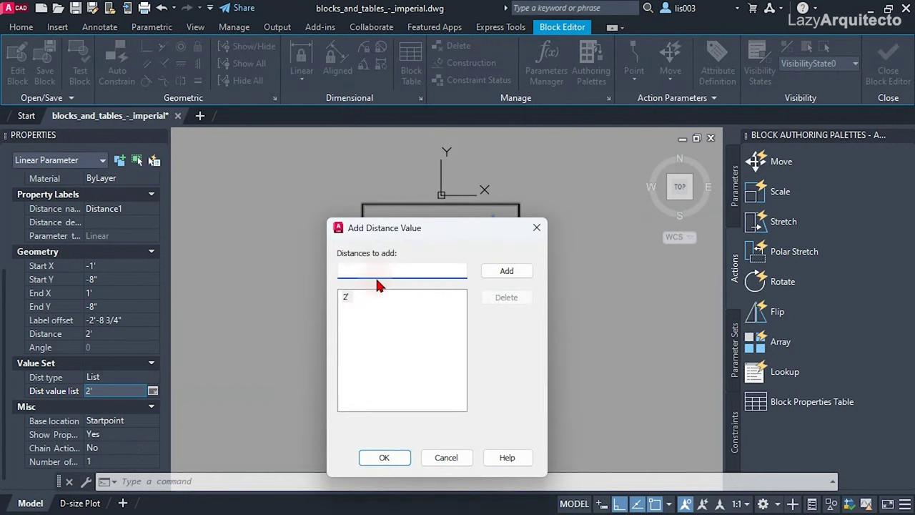
- Add 4' and 6' to Distance1's allowed distances, giving a value list of 2', 4', 6'
left_click_drag(422, 234, 263, 186)
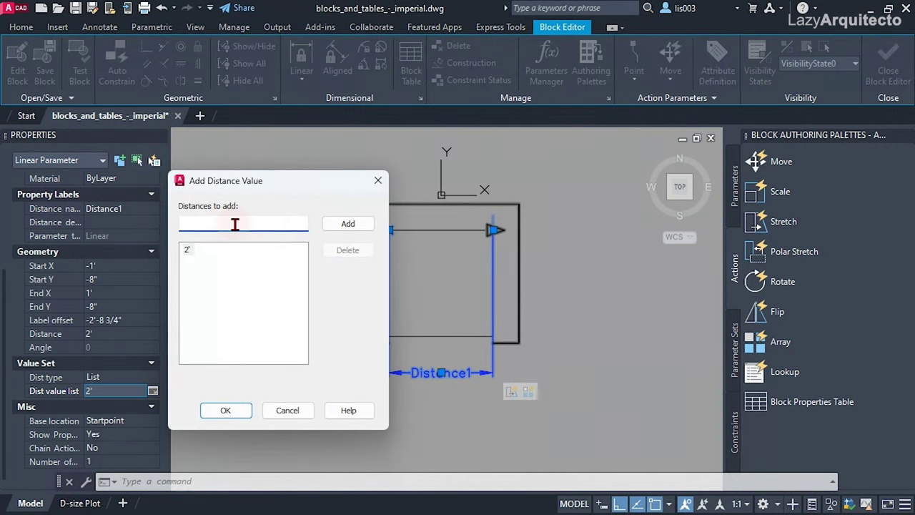
type("4")
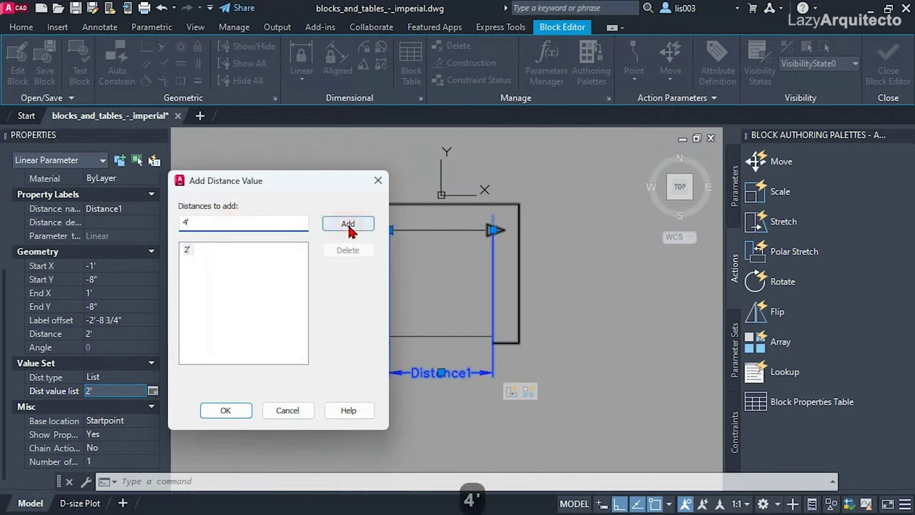
left_click(349, 226)
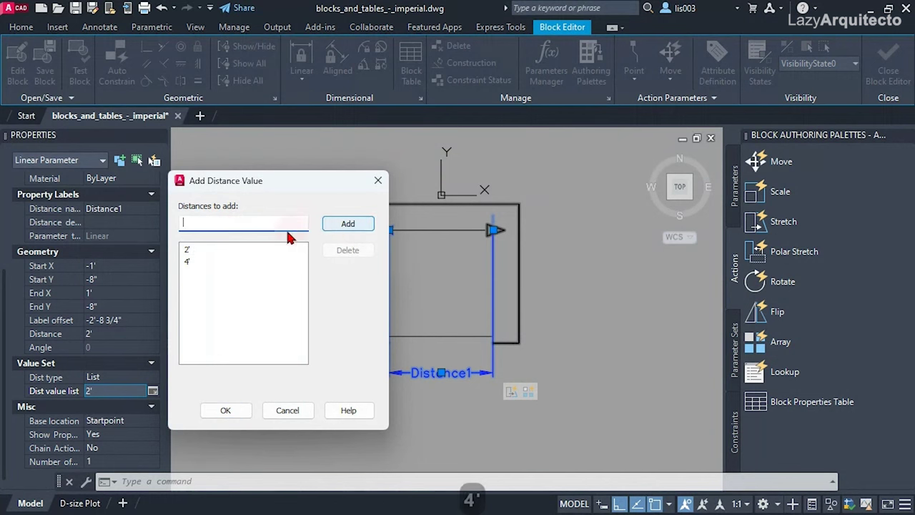
type("6")
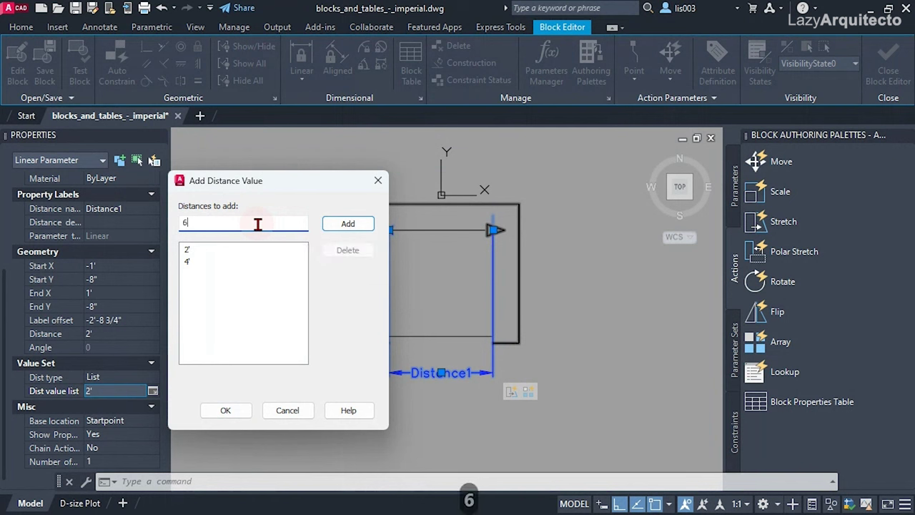
left_click(340, 225)
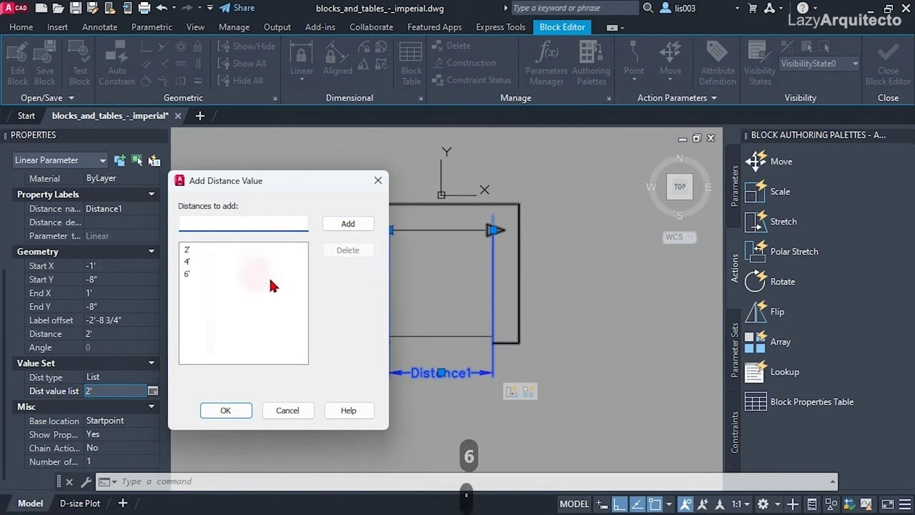
left_click(225, 410)
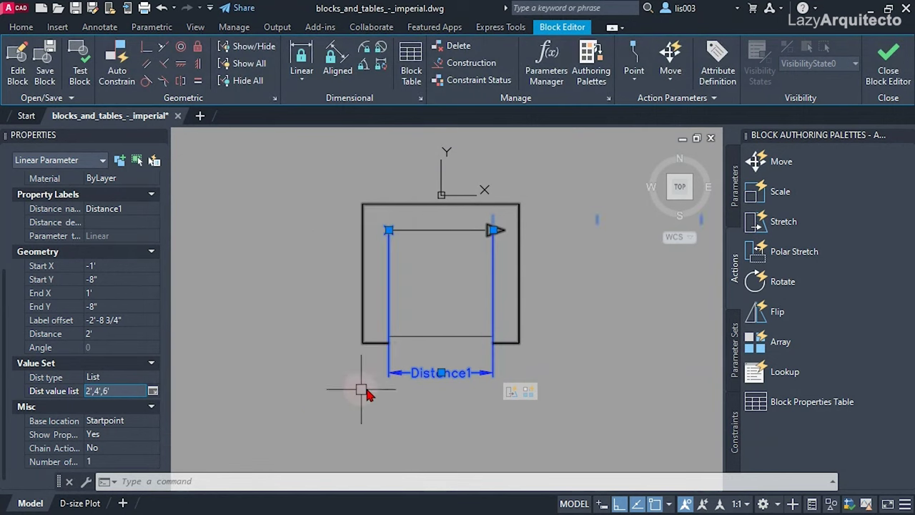
middle_click_drag(599, 249, 543, 256)
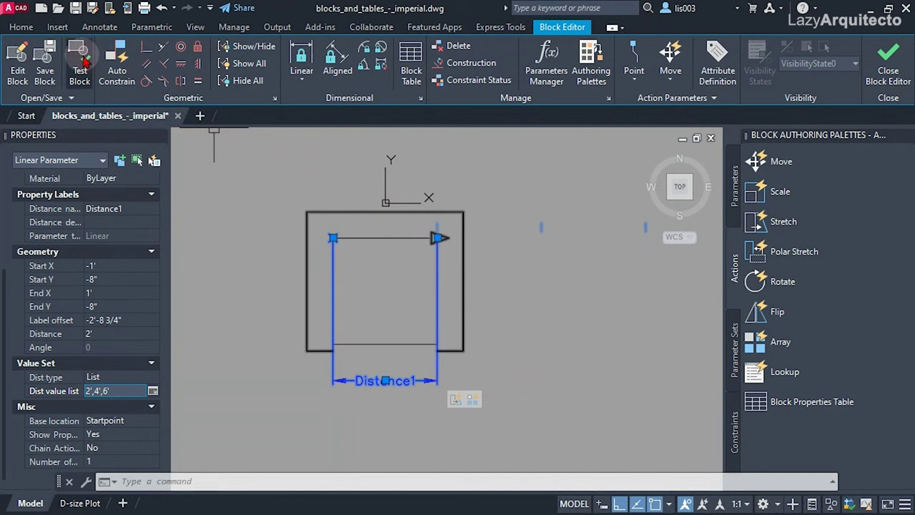
left_click(81, 63)
- Stretch the test couch from one cushion length to two and then three
left_click(501, 246)
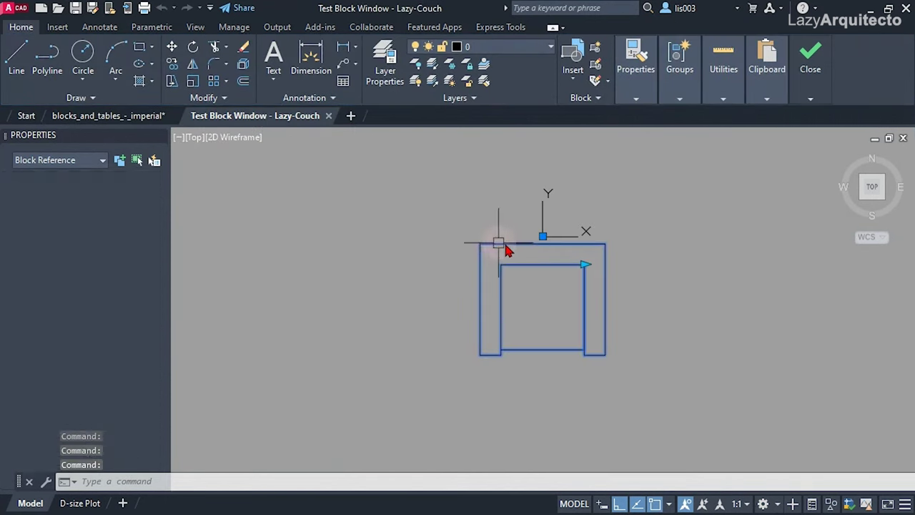
middle_click_drag(521, 262, 446, 265)
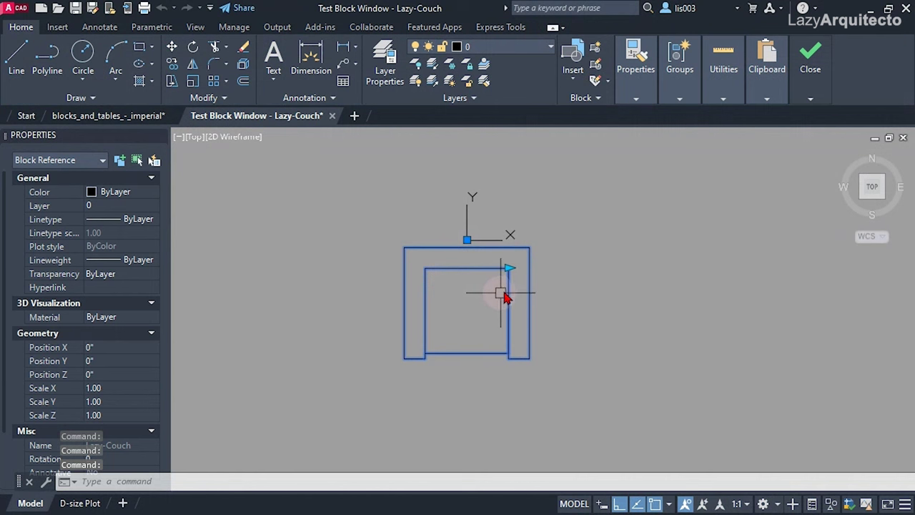
left_click(508, 269)
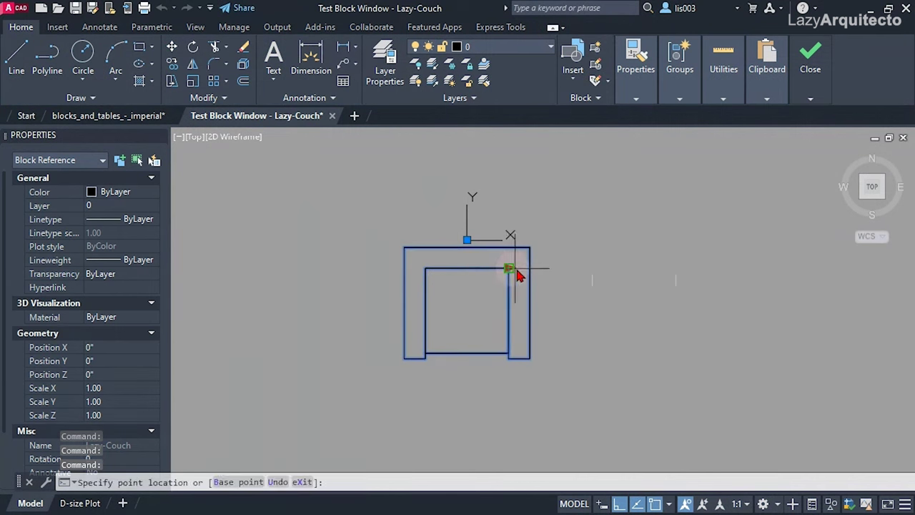
left_click(592, 269)
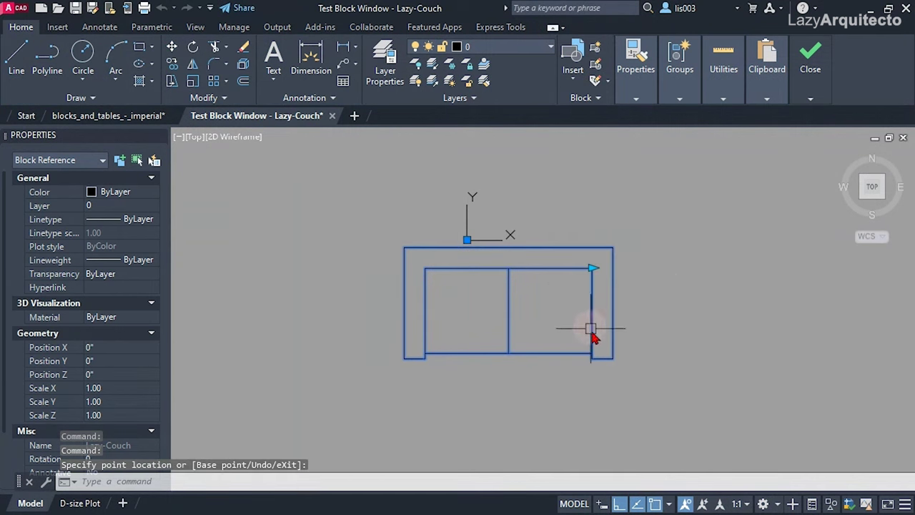
left_click(593, 270)
left_click(681, 290)
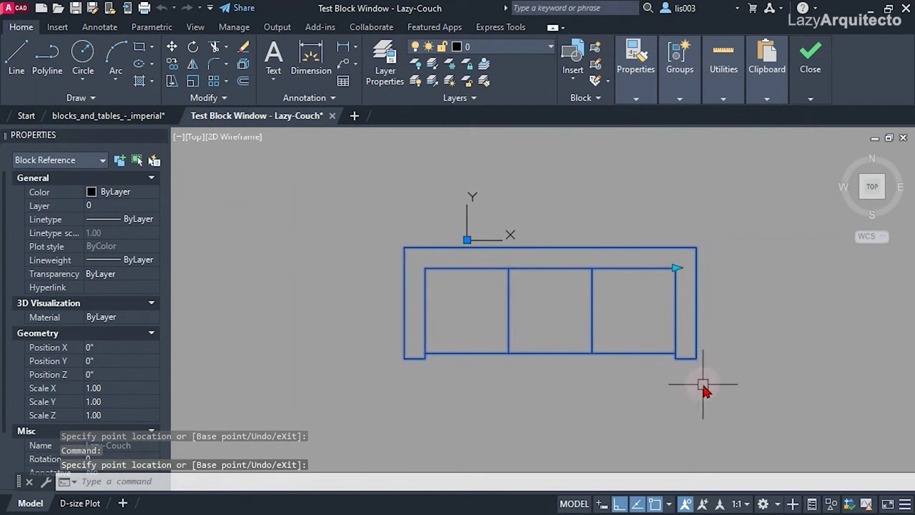
left_click(677, 270)
left_click(715, 287)
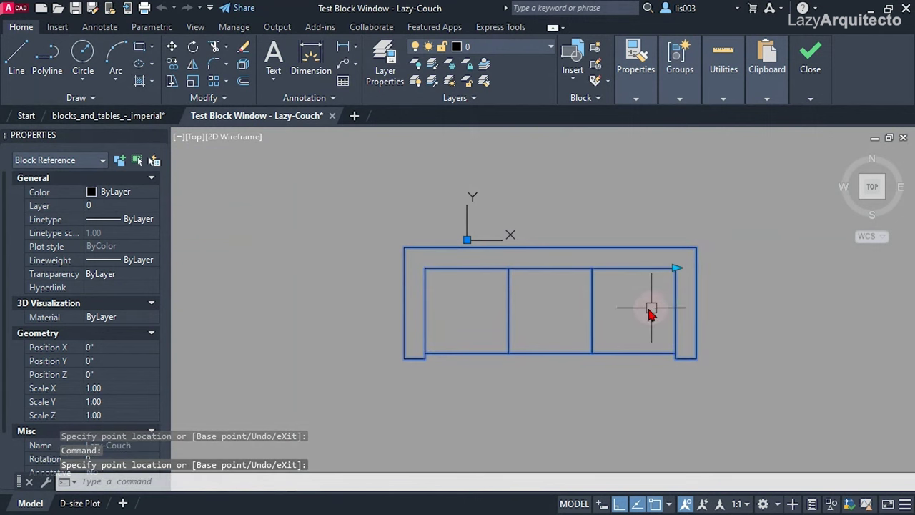
left_click(678, 273)
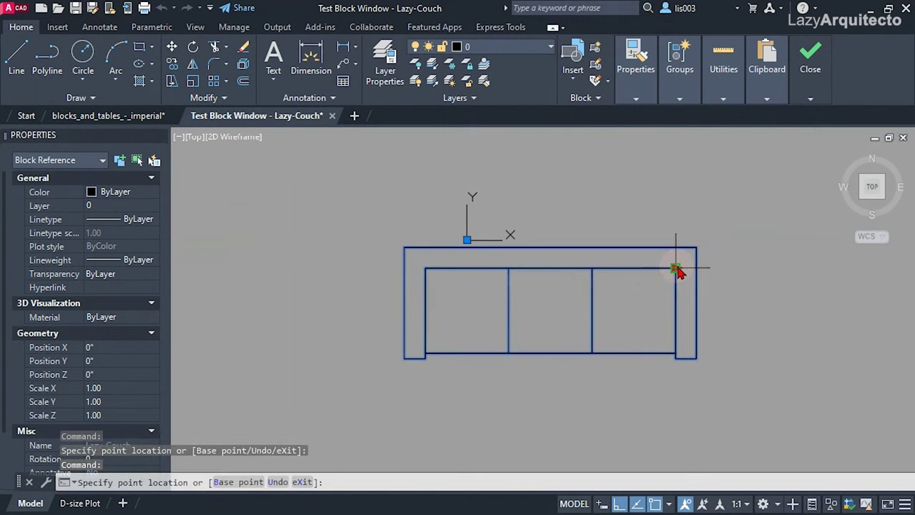
left_click(701, 266)
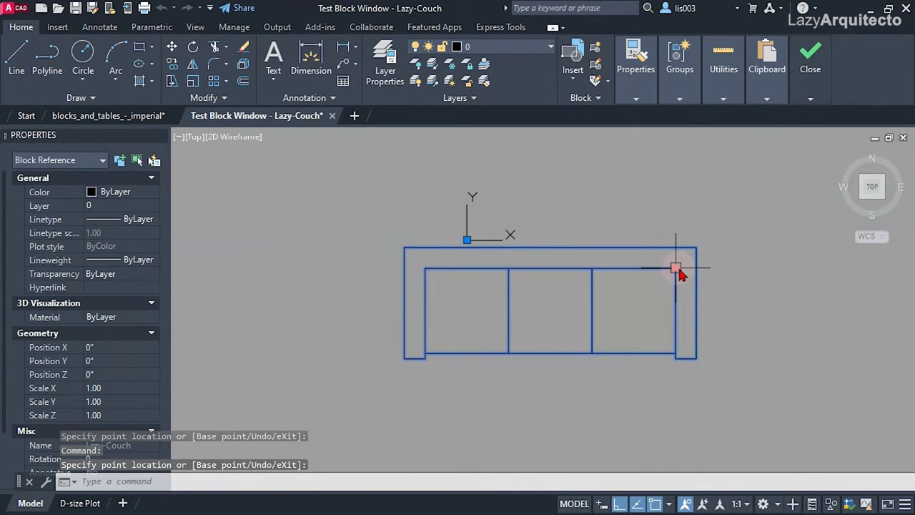
left_click(678, 272)
left_click(766, 286)
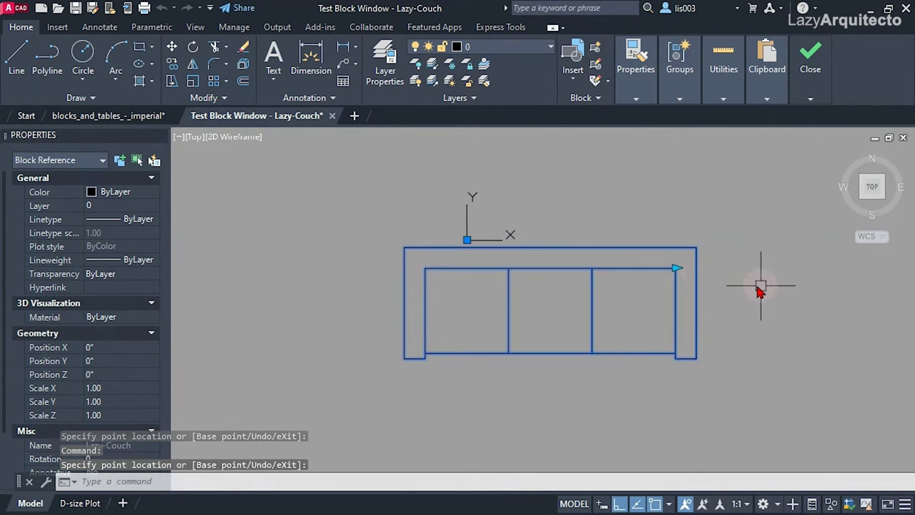
- Shorten the test couch back to two cushions, then extend it to three again
left_click(678, 270)
left_click(561, 263)
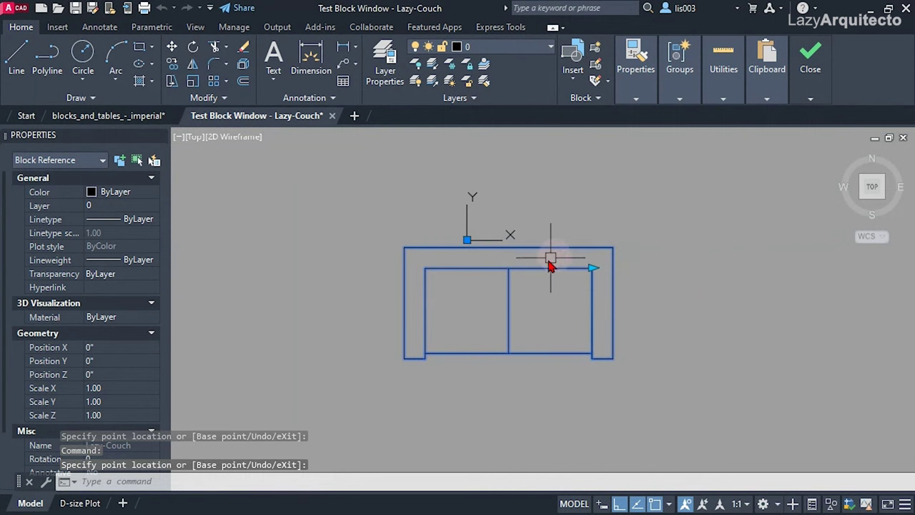
left_click(588, 272)
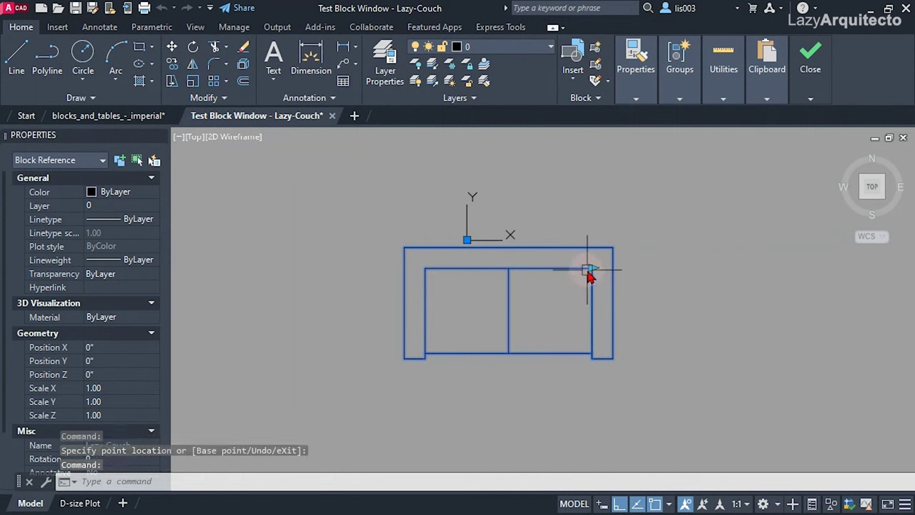
left_click(588, 272)
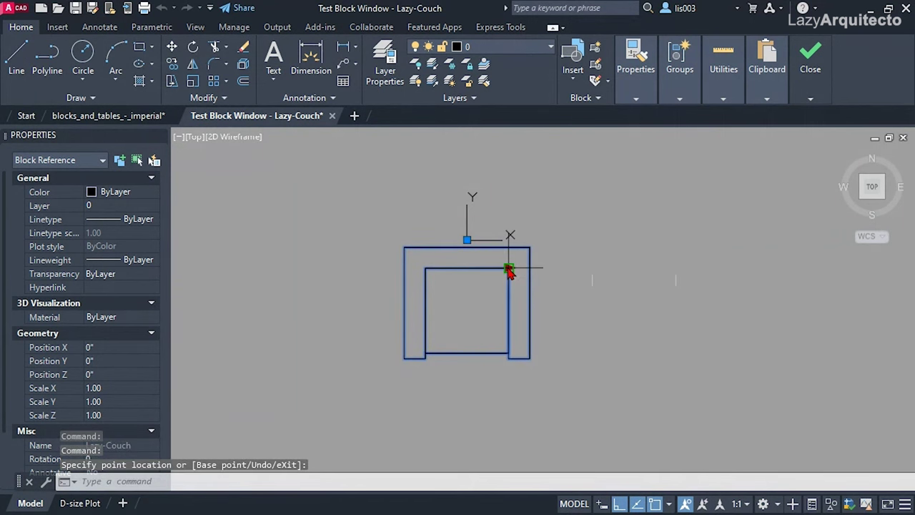
left_click(592, 269)
left_click(592, 268)
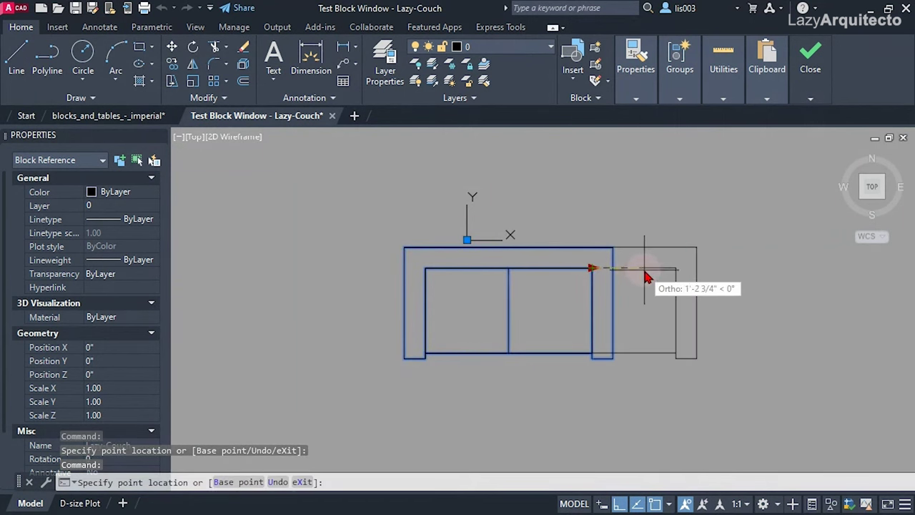
double_click(675, 270)
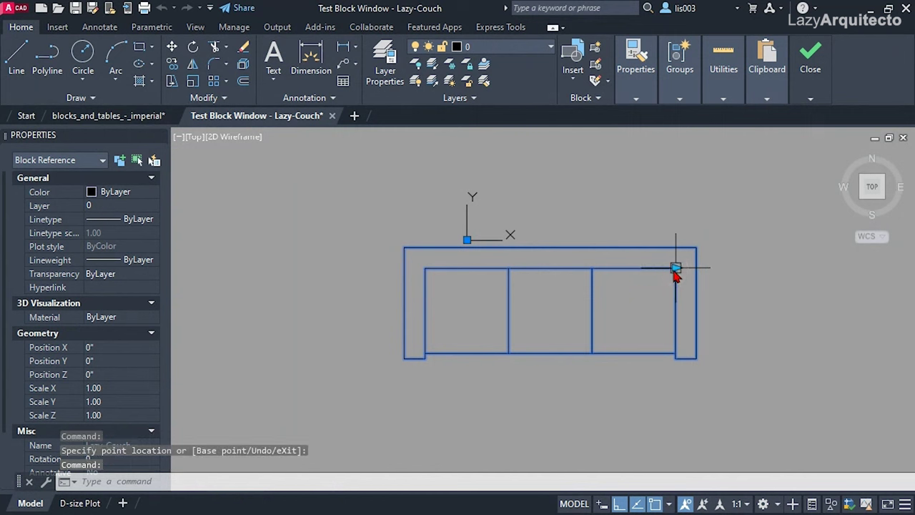
left_click(718, 277)
scroll(564, 283, "down", 2)
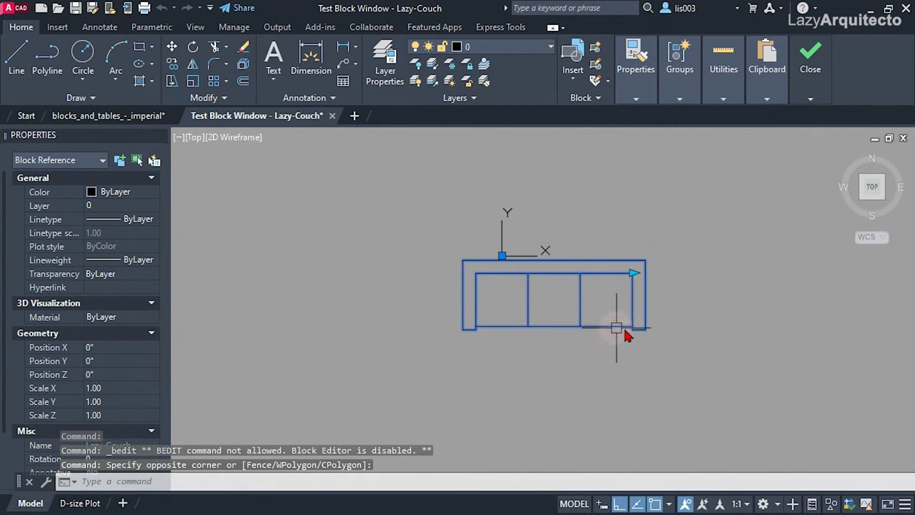
scroll(555, 299, "up", 2)
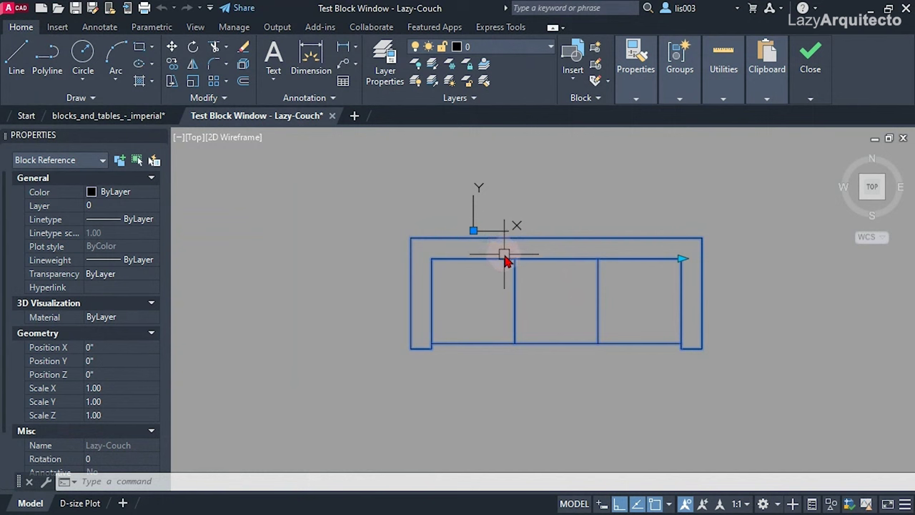
scroll(524, 231, "up", 2)
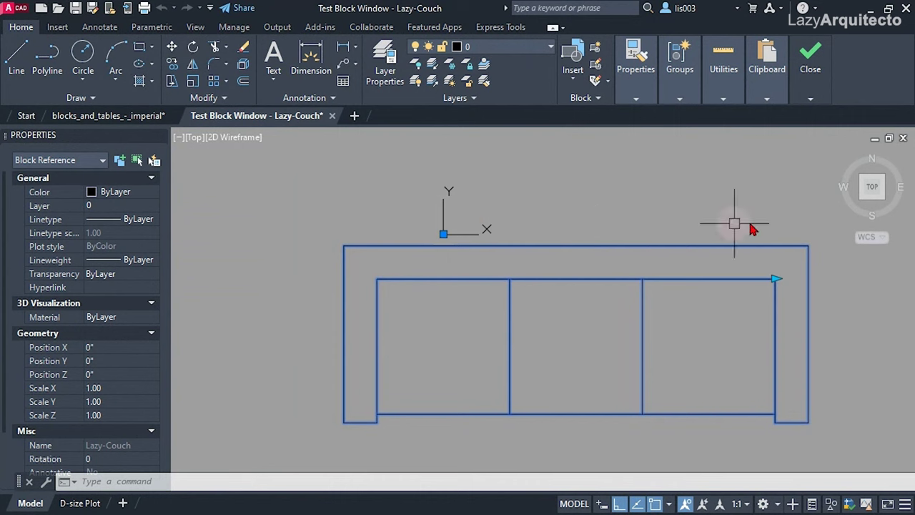
- Return to the Block Editor and place a Basepoint parameter at the block's origin
mouse_move(819, 83)
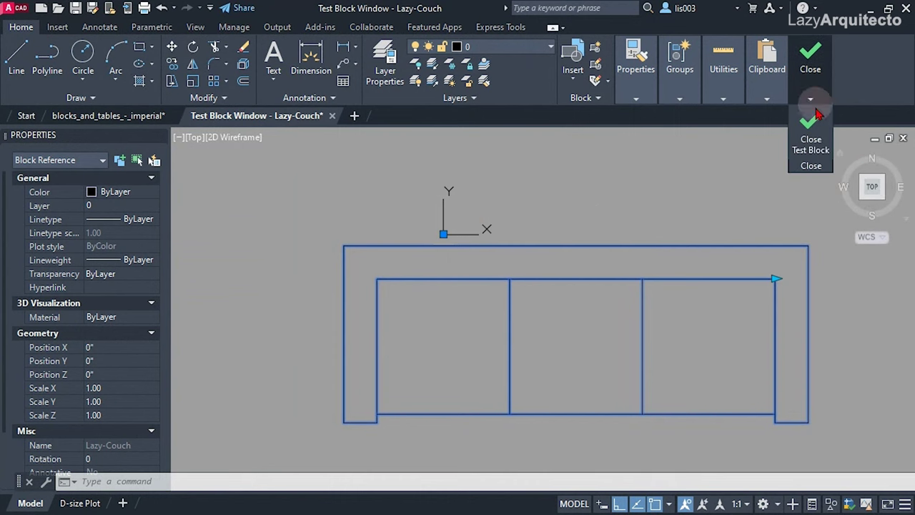
left_click(813, 136)
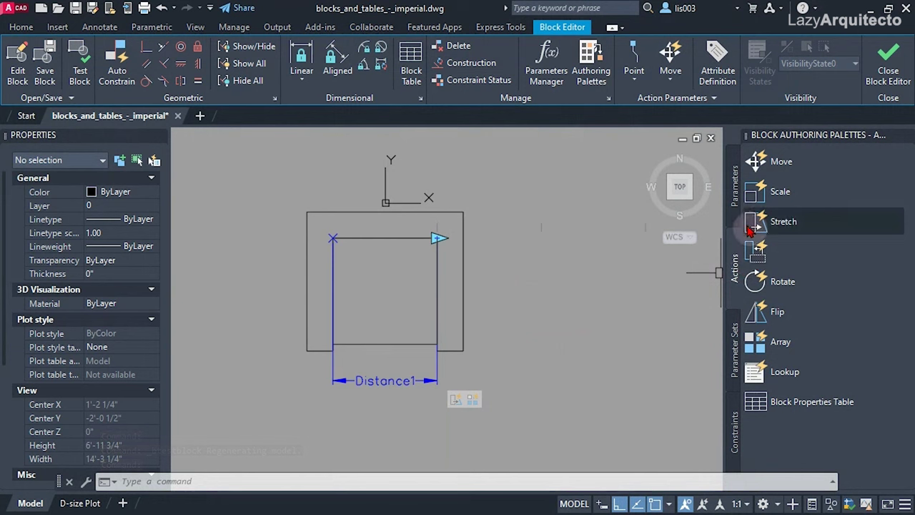
left_click(735, 188)
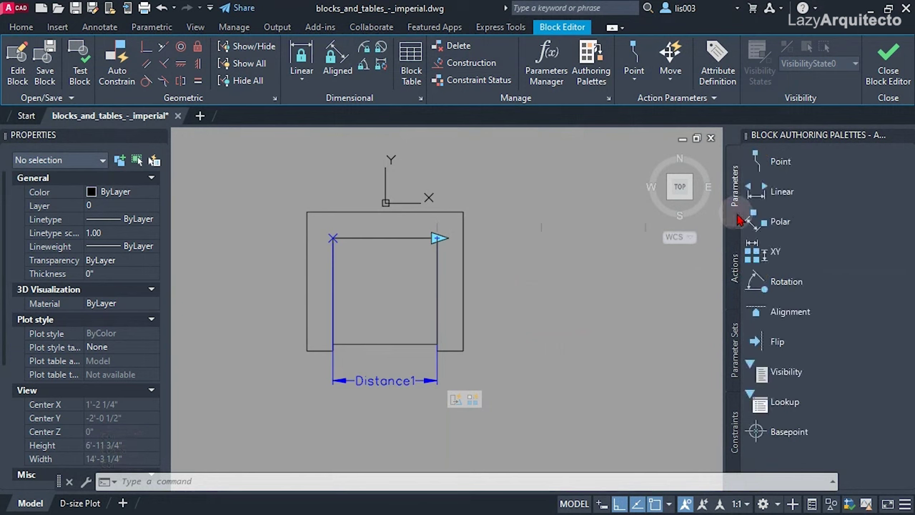
left_click(771, 433)
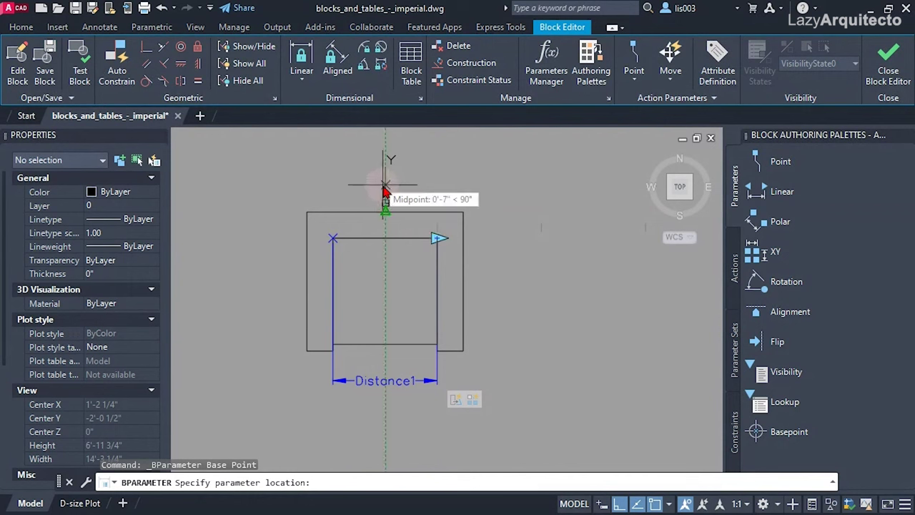
key("Return")
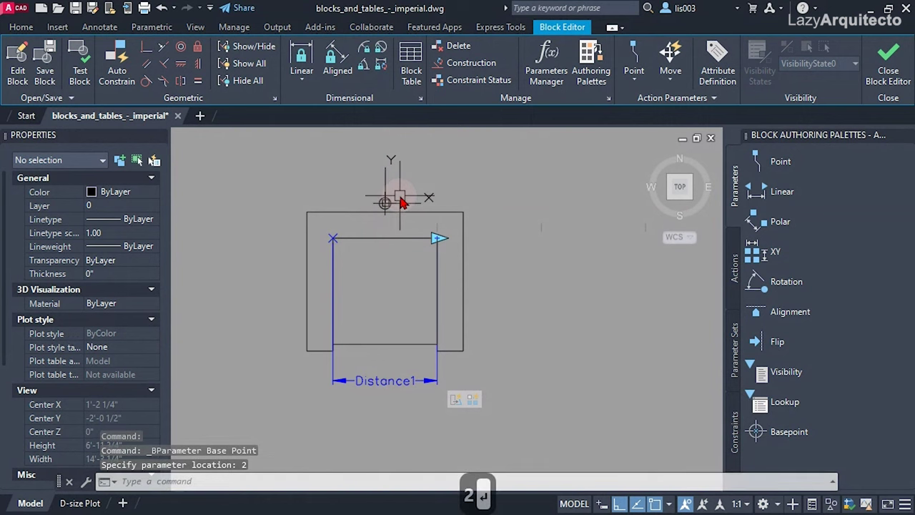
scroll(397, 198, "up", 2)
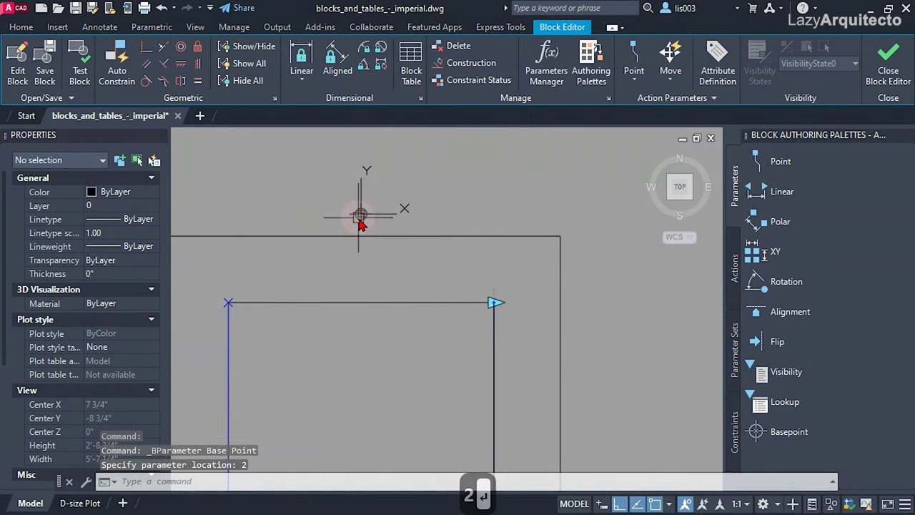
scroll(361, 224, "down", 5)
scroll(374, 250, "up", 2)
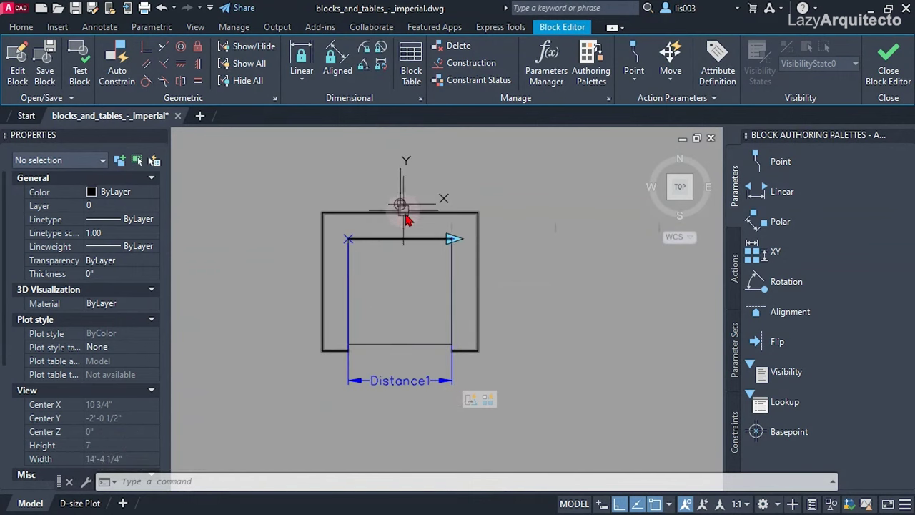
- Centre the couch block and select its Stretch action
mouse_move(471, 402)
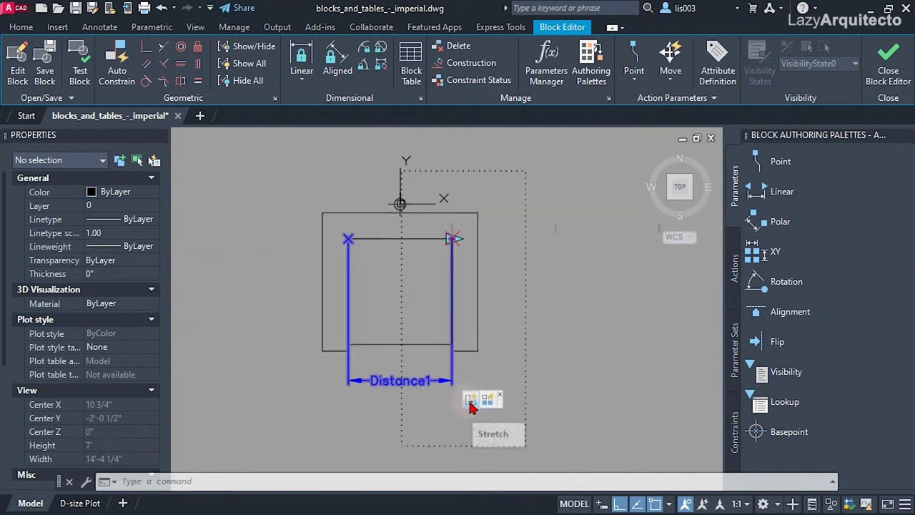
middle_click_drag(470, 402, 442, 366)
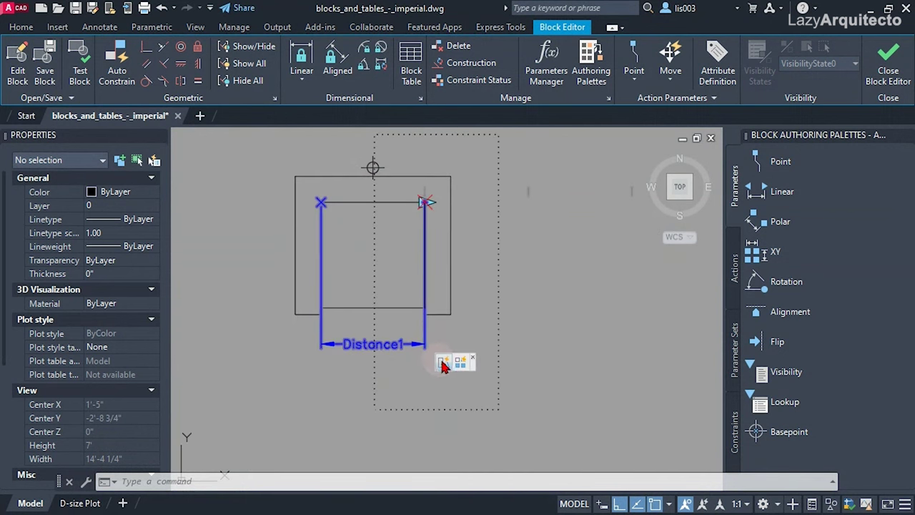
middle_click_drag(451, 326, 479, 360)
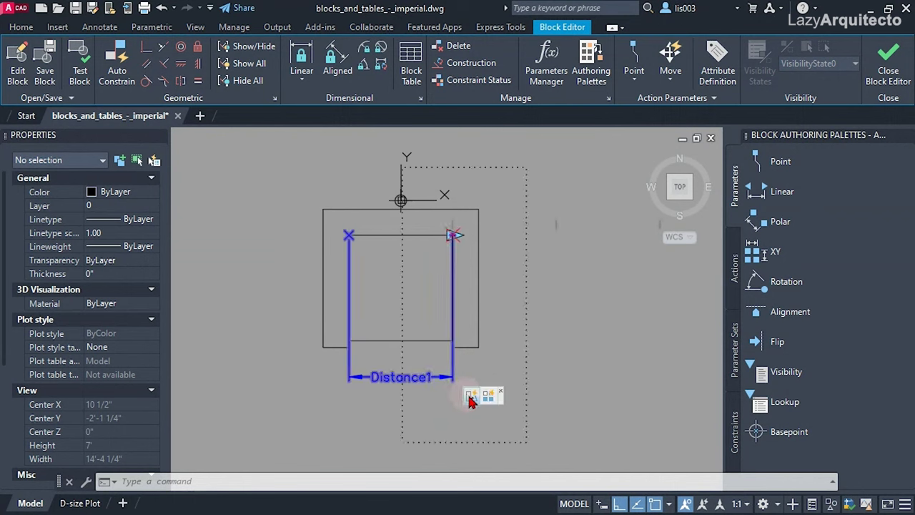
left_click(472, 400)
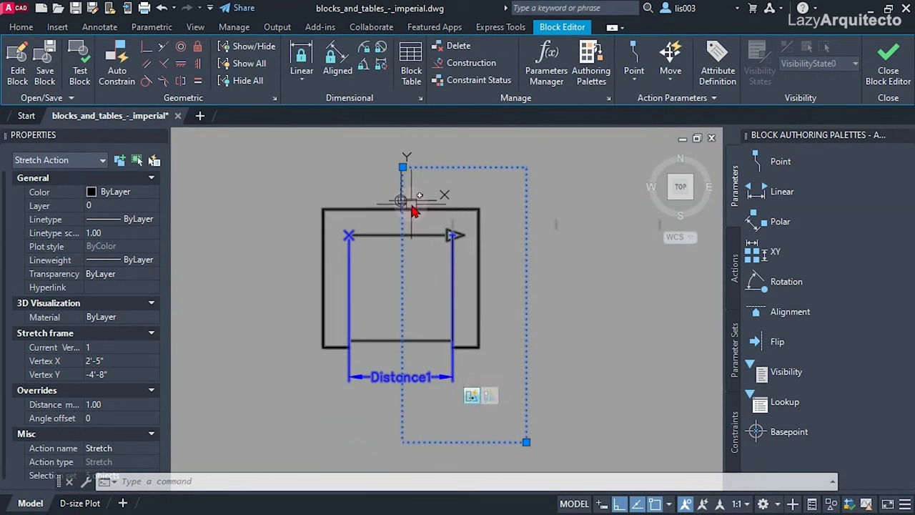
middle_click_drag(478, 395, 478, 344)
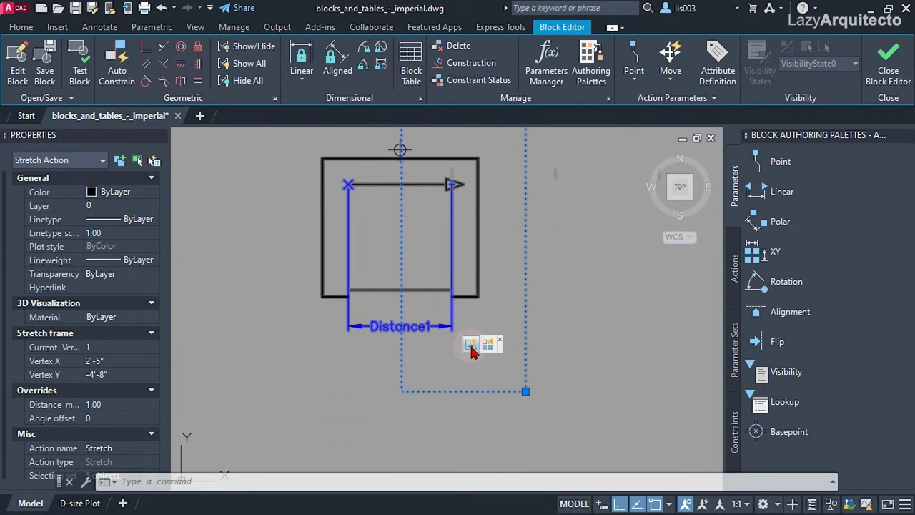
- Start Modify Selection Set on the Stretch action, cancel it, and show the Actions list
right_click(471, 347)
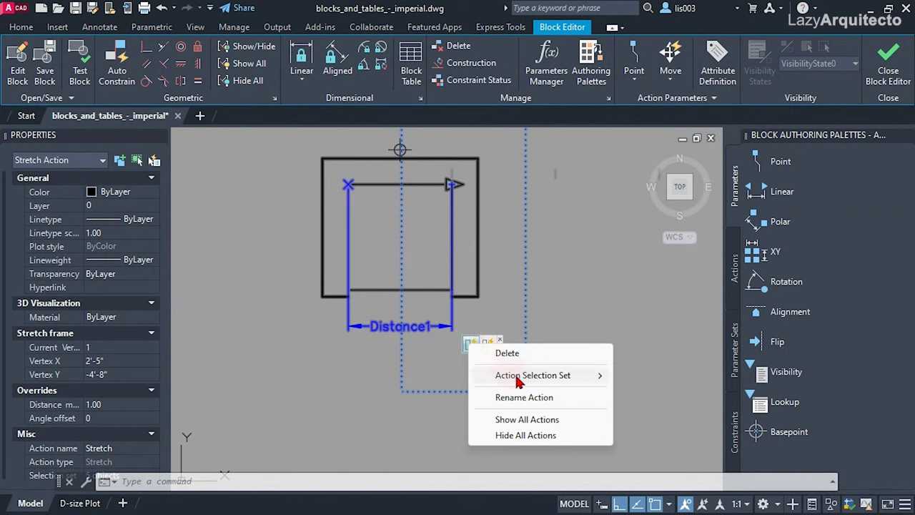
mouse_move(519, 377)
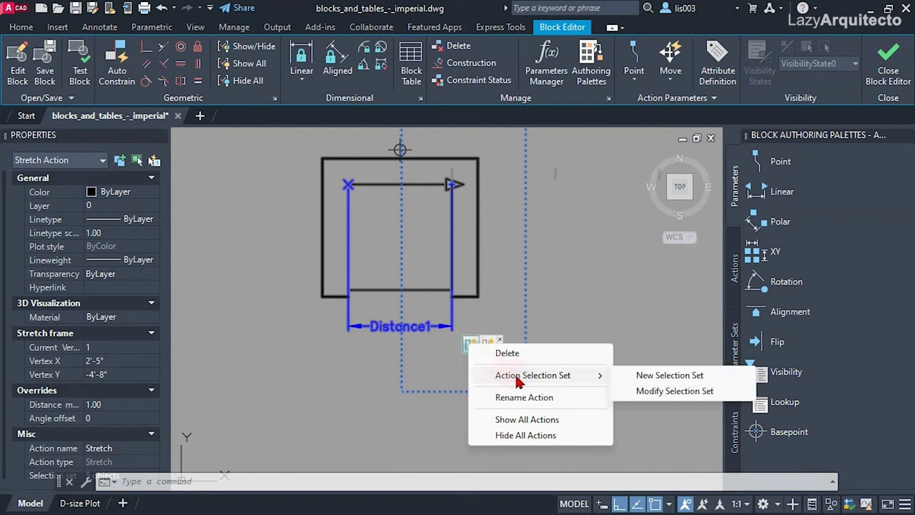
left_click(668, 398)
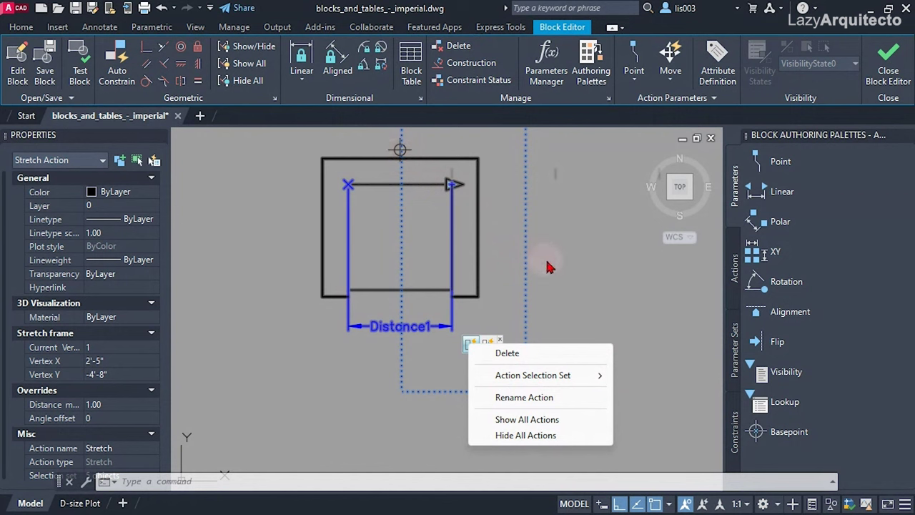
left_click(576, 262)
key("Escape")
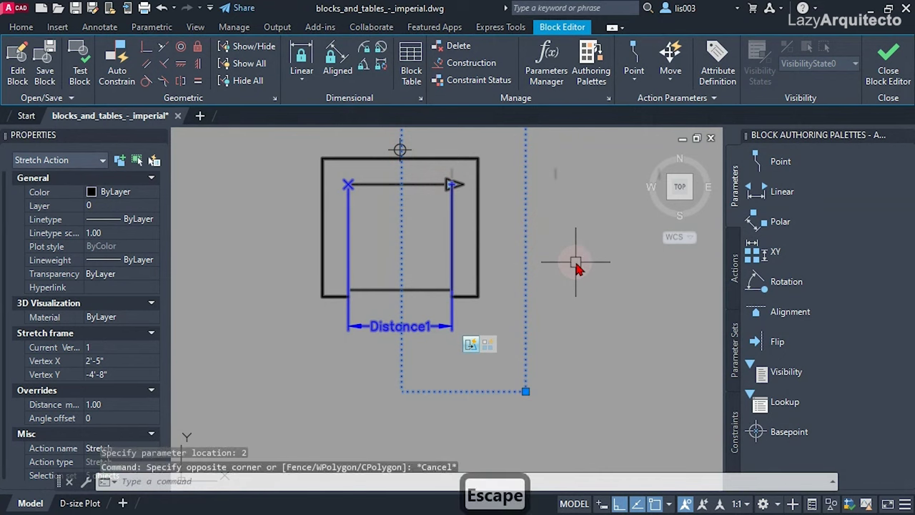
key("Escape")
mouse_move(576, 282)
middle_mouse_down()
mouse_move(582, 307)
mouse_move(610, 339)
middle_mouse_up()
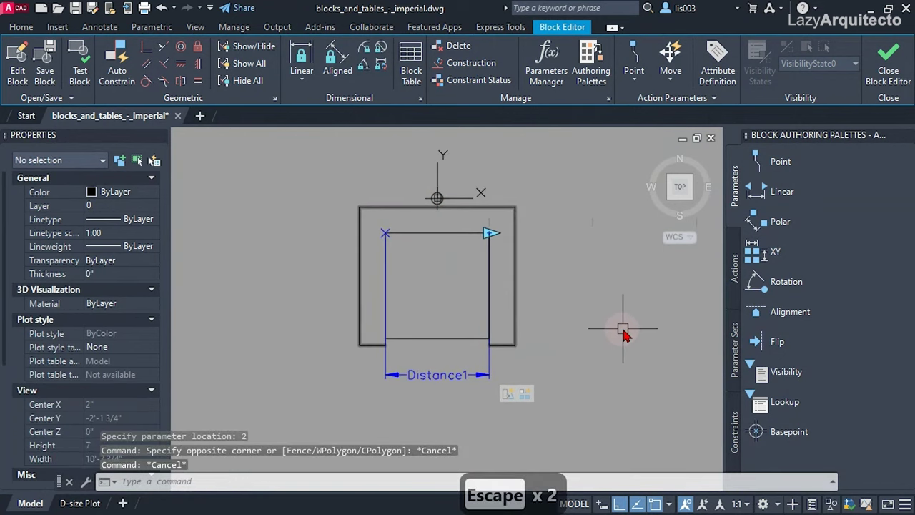
left_click(735, 268)
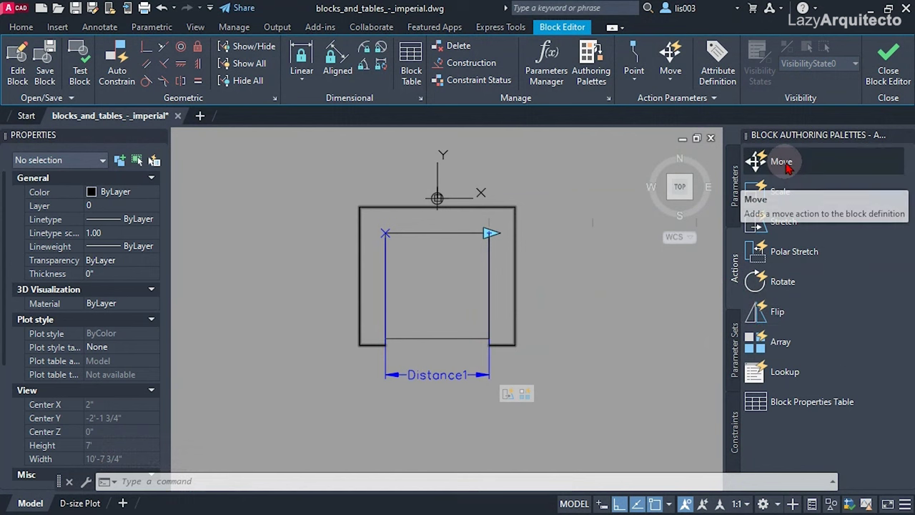
- Add a Move action on Distance1's second point that moves the base point parameter
left_click_drag(783, 222, 561, 369)
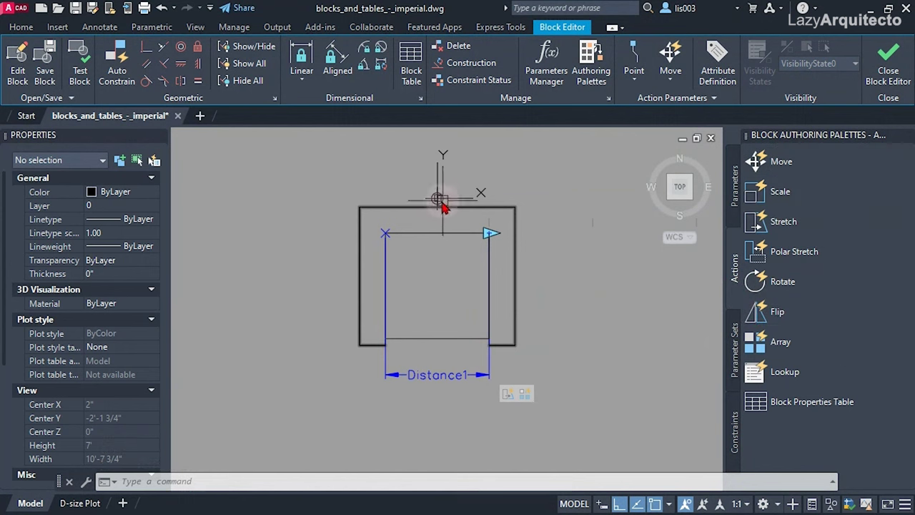
left_click(780, 162)
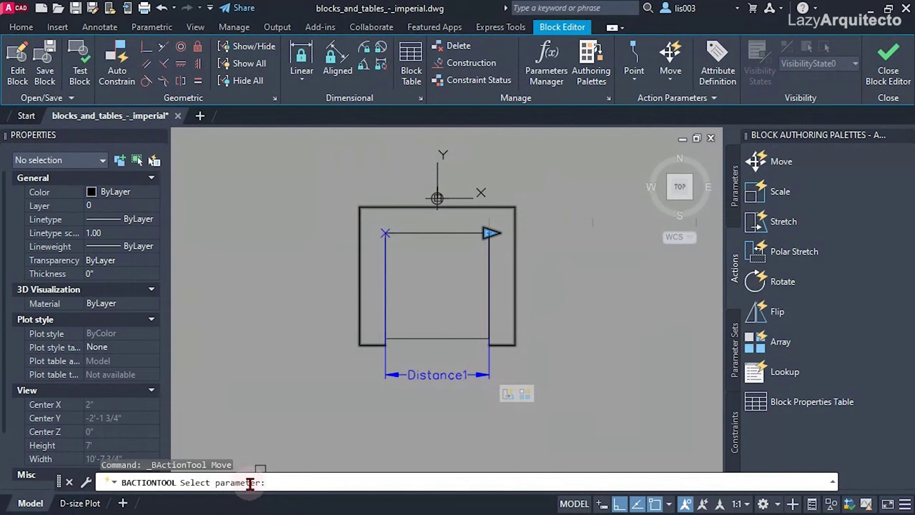
left_click(453, 378)
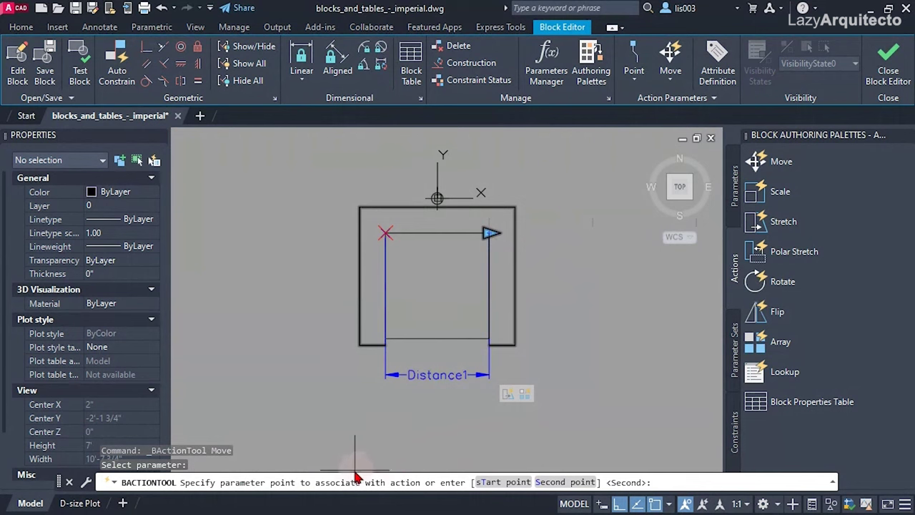
left_click(491, 235)
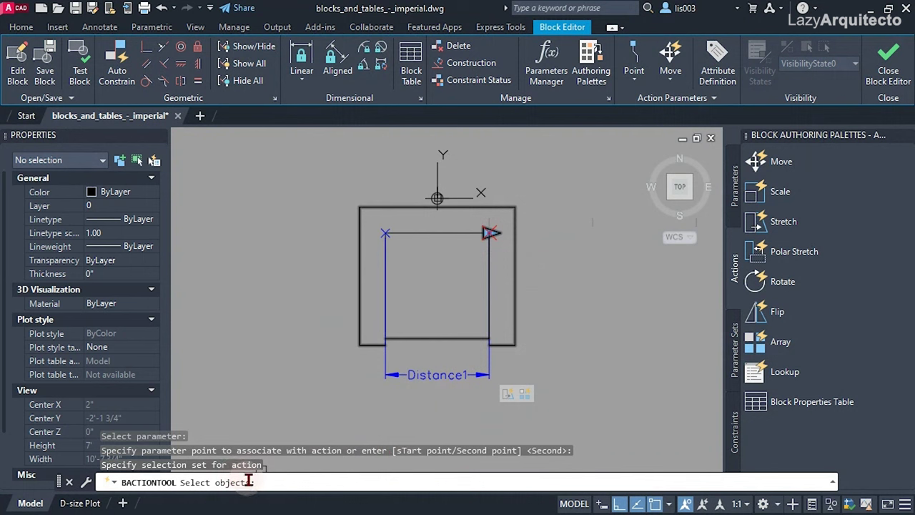
left_click(427, 205)
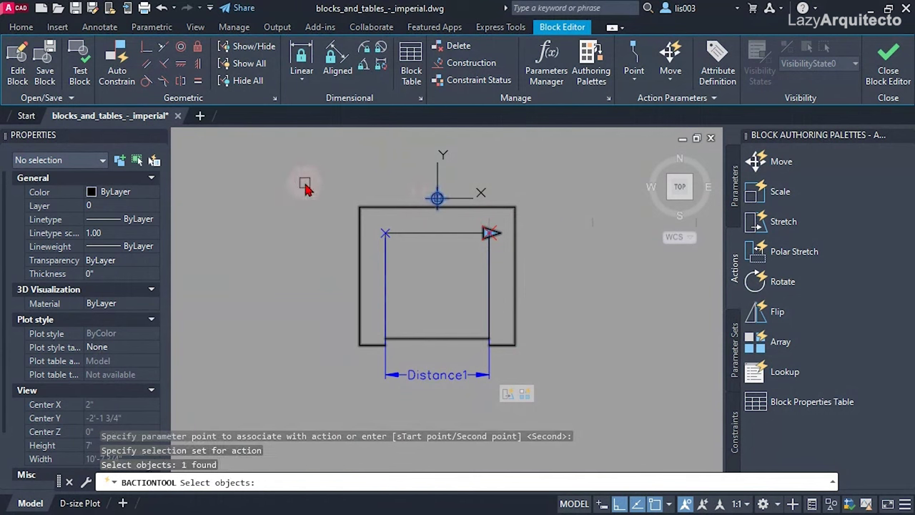
key("Return")
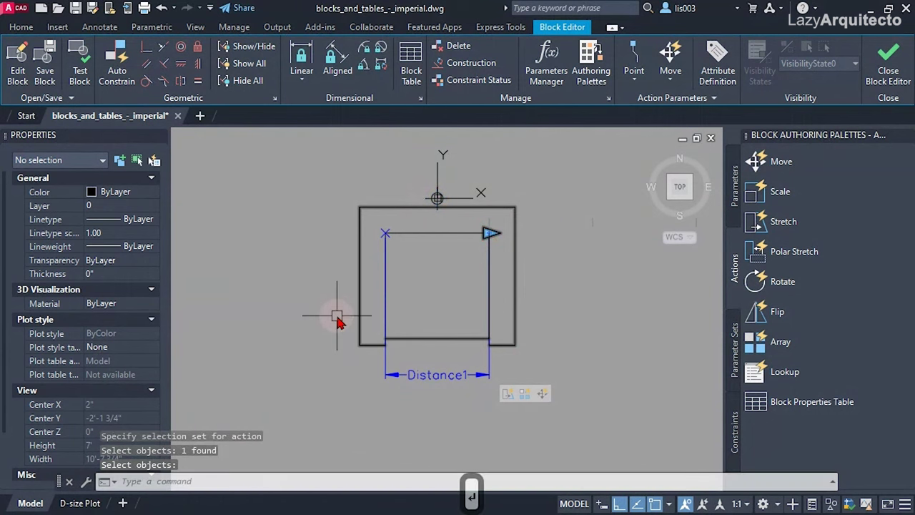
left_click(540, 403)
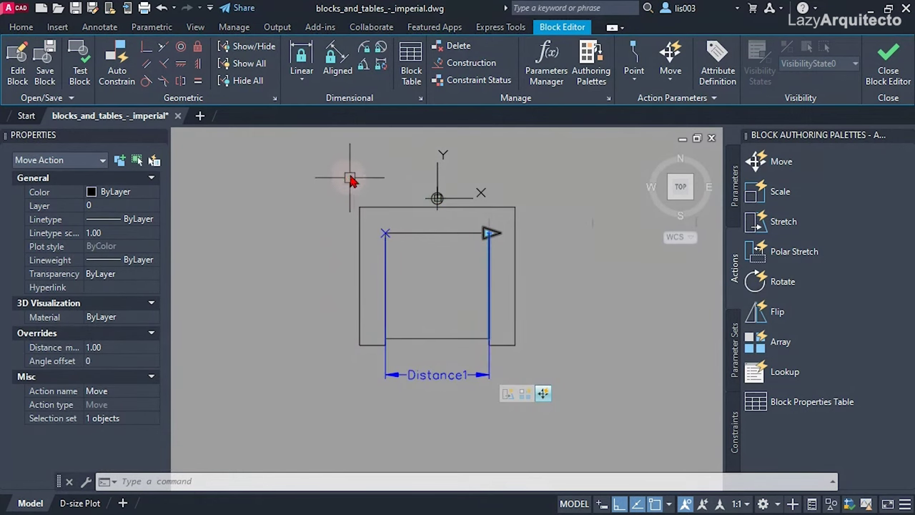
- In Test Block, stretch the couch to three seats, back to two, then to three again
left_click(80, 69)
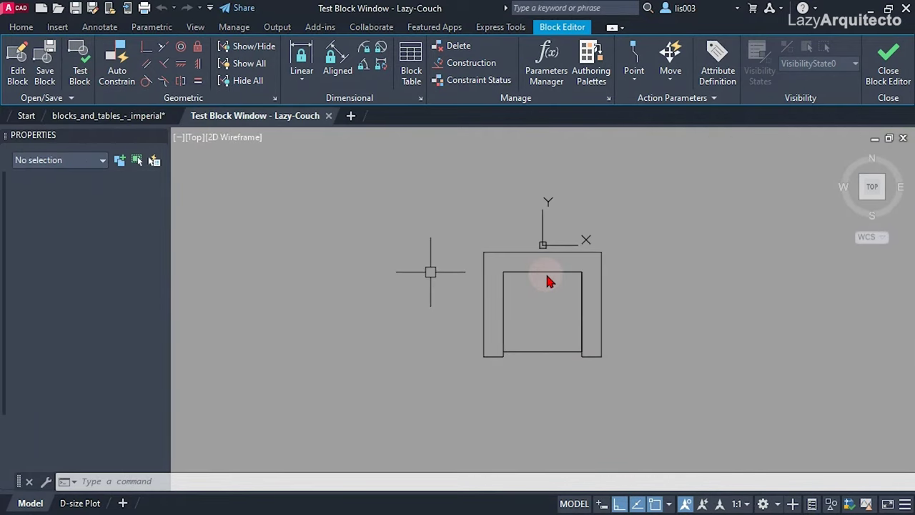
left_click(547, 276)
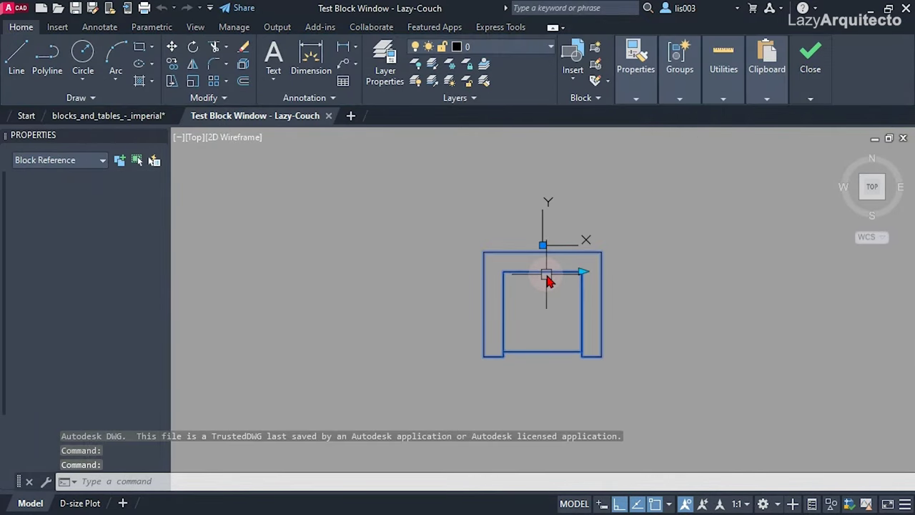
left_click(582, 272)
mouse_move(660, 296)
middle_mouse_down()
mouse_move(555, 337)
mouse_move(552, 312)
mouse_move(562, 296)
middle_mouse_up()
scroll(558, 339, "up", 2)
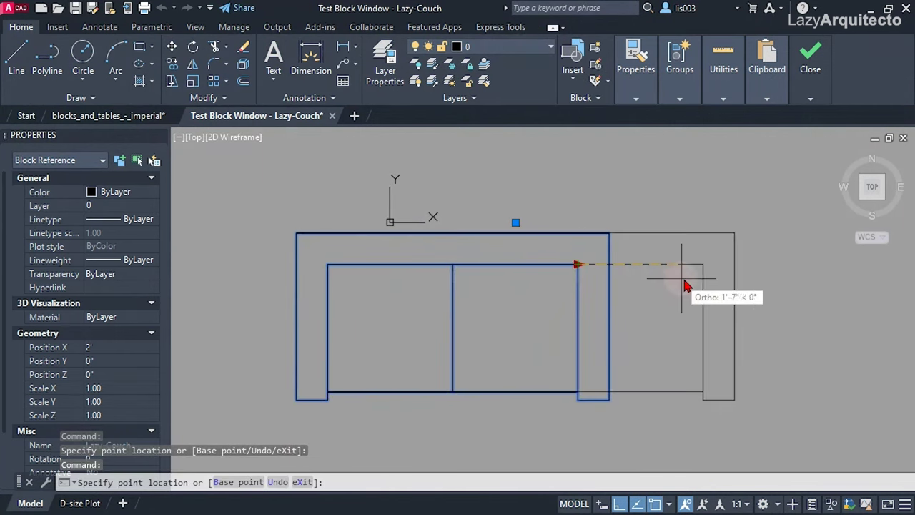
left_click(688, 279)
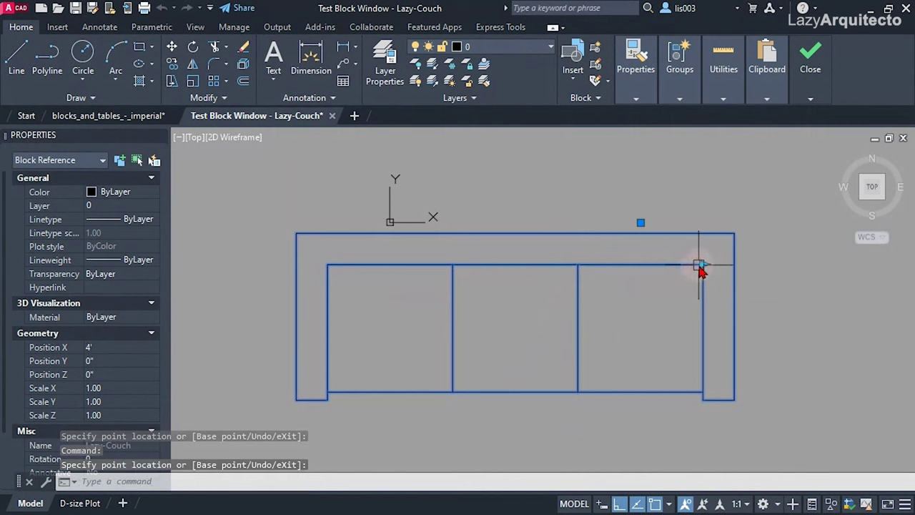
left_click(705, 268)
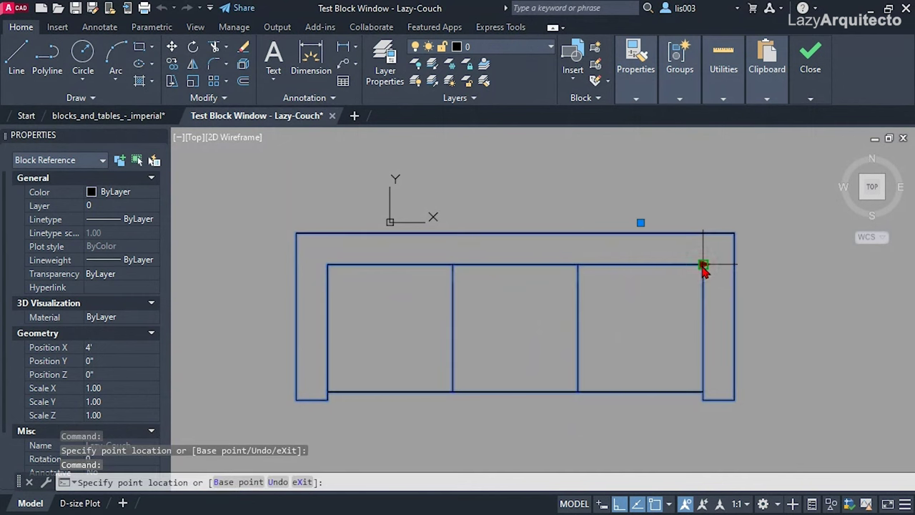
left_click(605, 286)
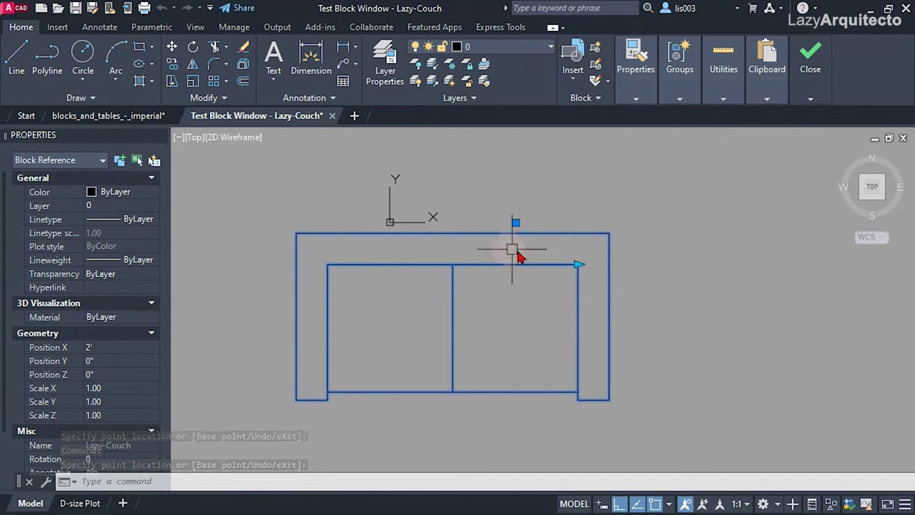
left_click(579, 266)
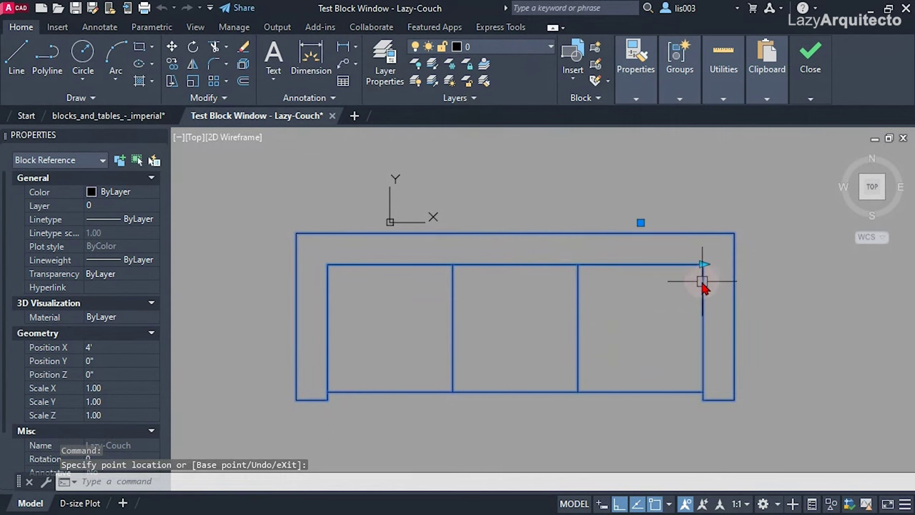
left_click(705, 282)
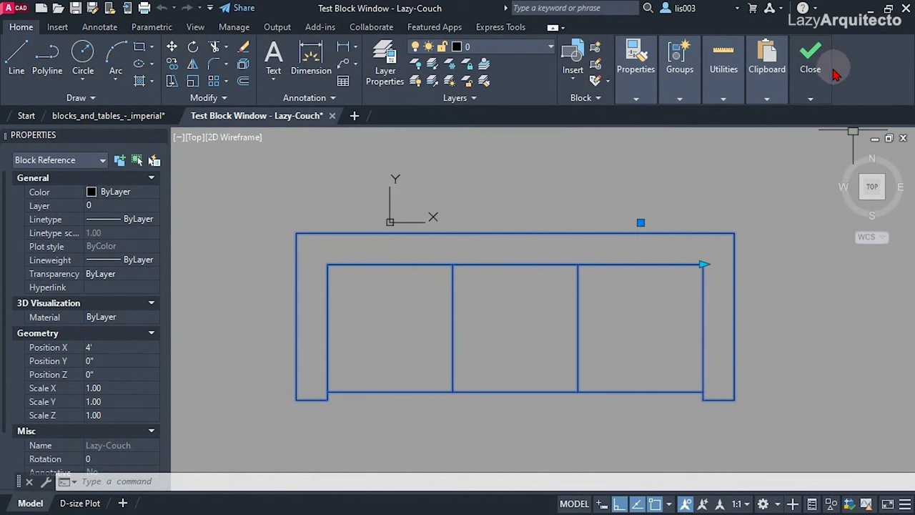
left_click(811, 98)
- Leave the test window and set the Move action's distance multiplier to 1/2 (0.50)
left_click(811, 136)
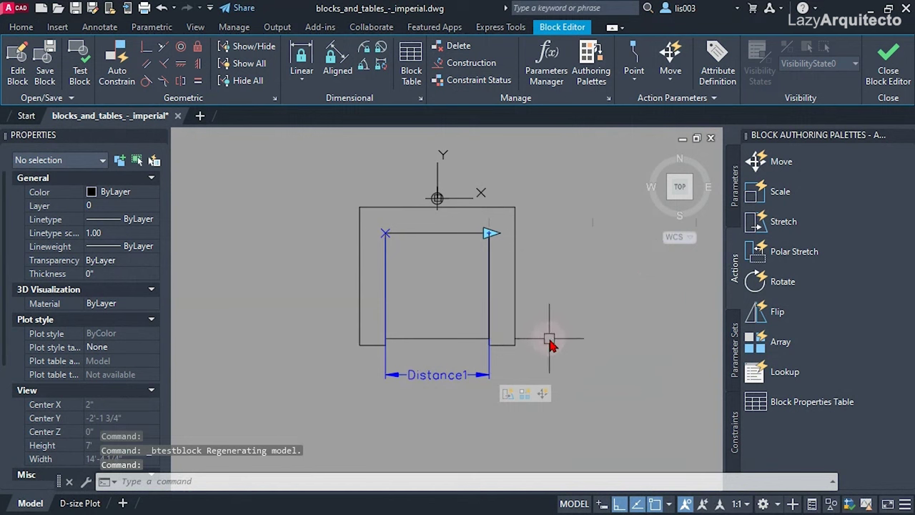
left_click(544, 396)
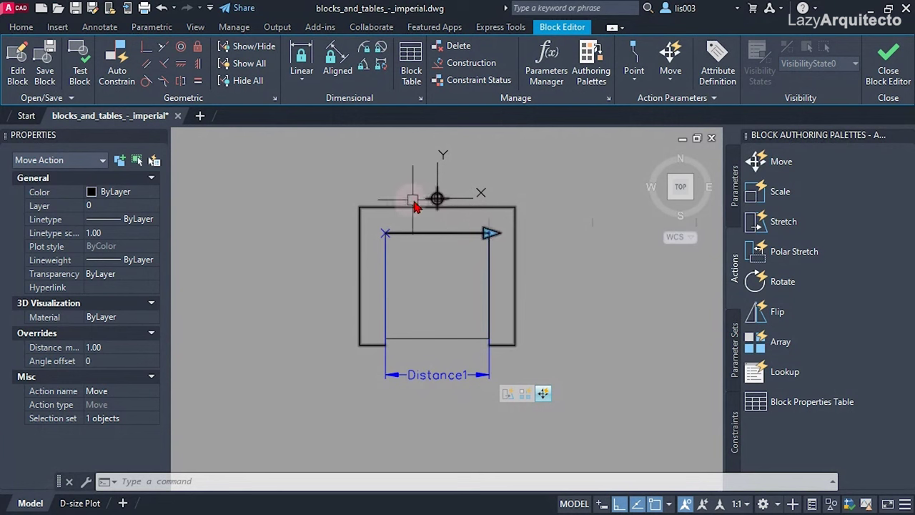
left_click(143, 350)
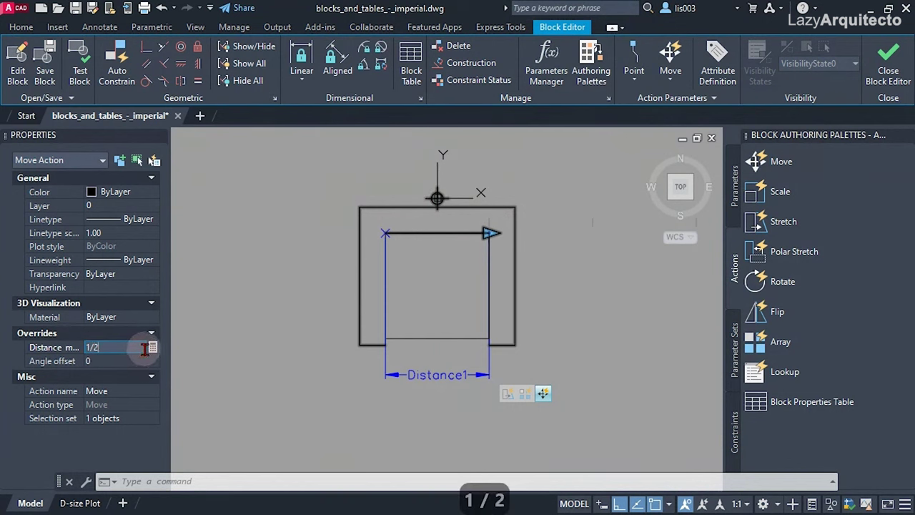
type("1/2")
key("Return")
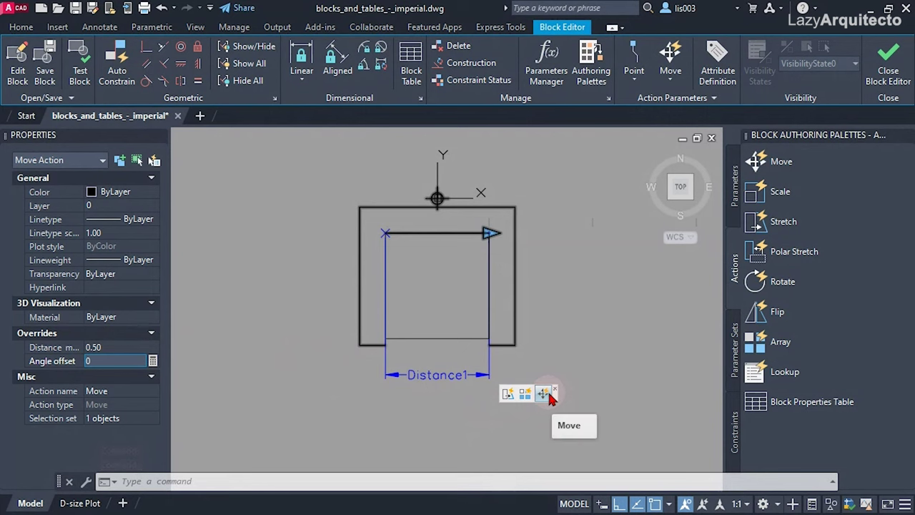
- In the test window, stretch the couch from one to three cushions, back to one, then three again
left_click(79, 63)
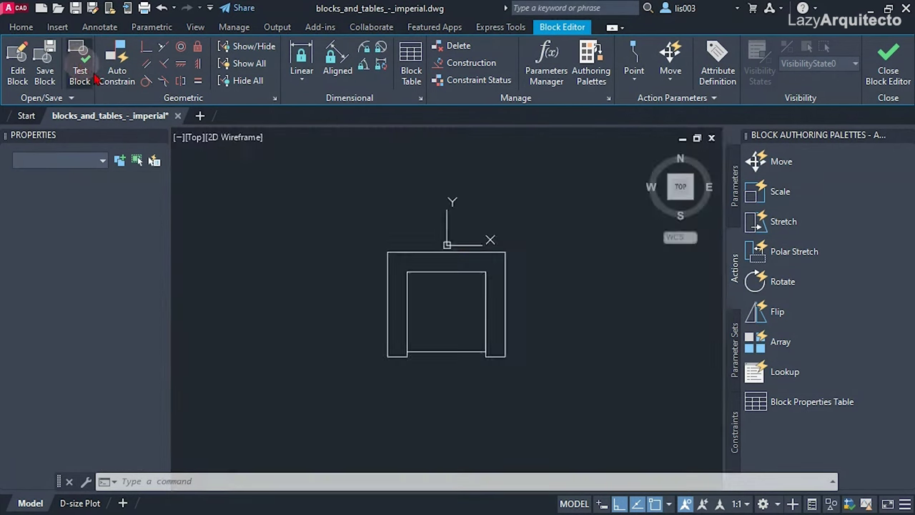
left_click(533, 274)
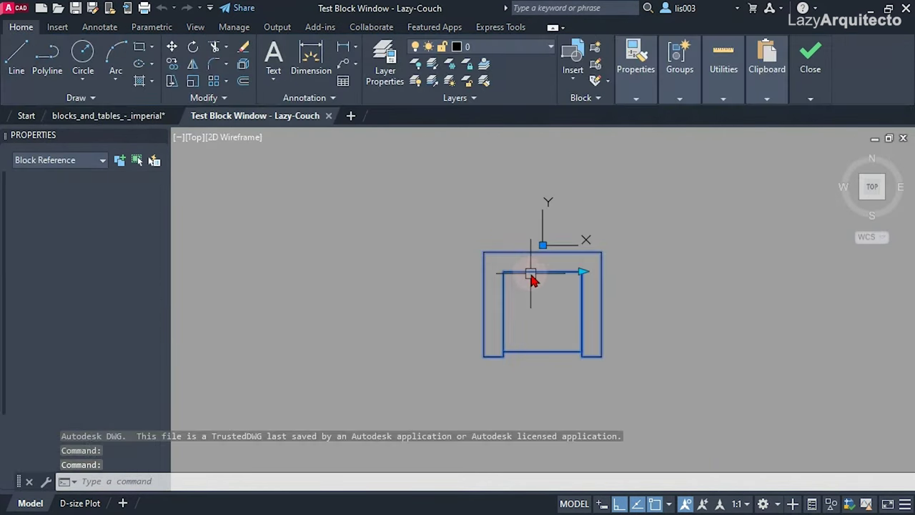
left_click(583, 273)
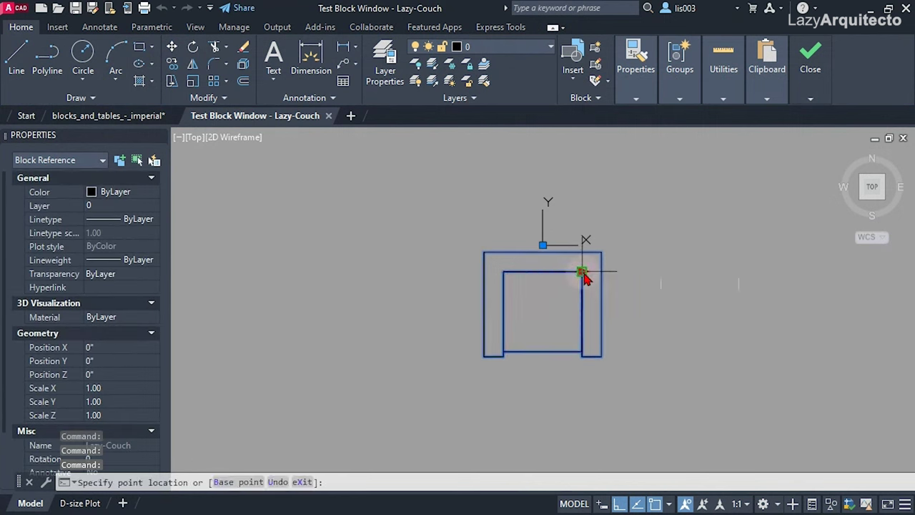
left_click(674, 280)
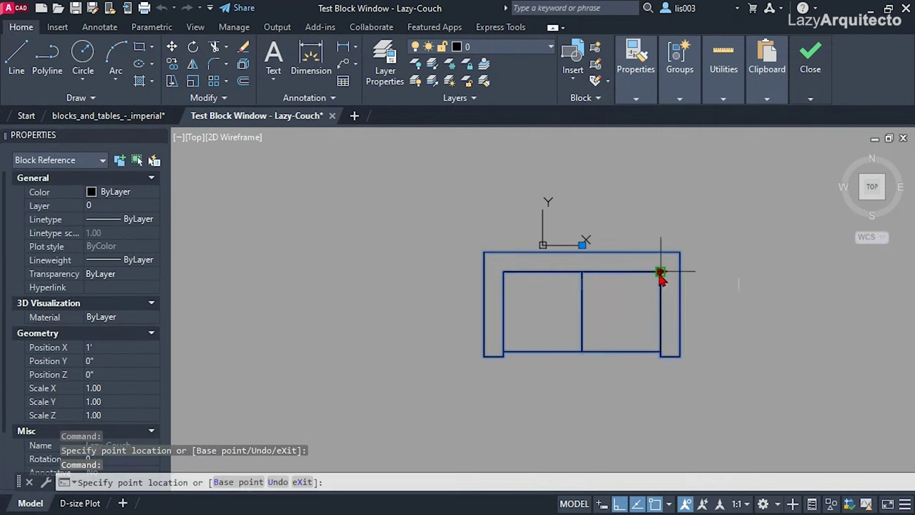
left_click(727, 285)
left_click(738, 273)
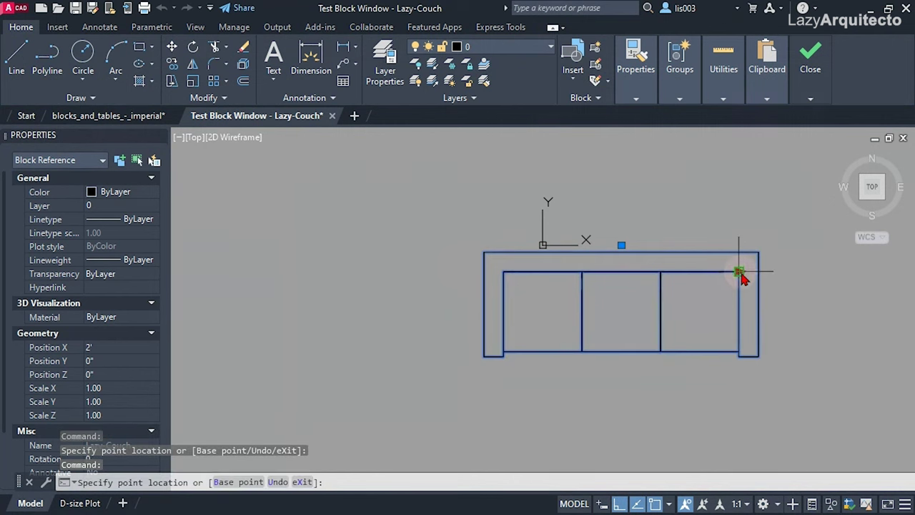
left_click(663, 277)
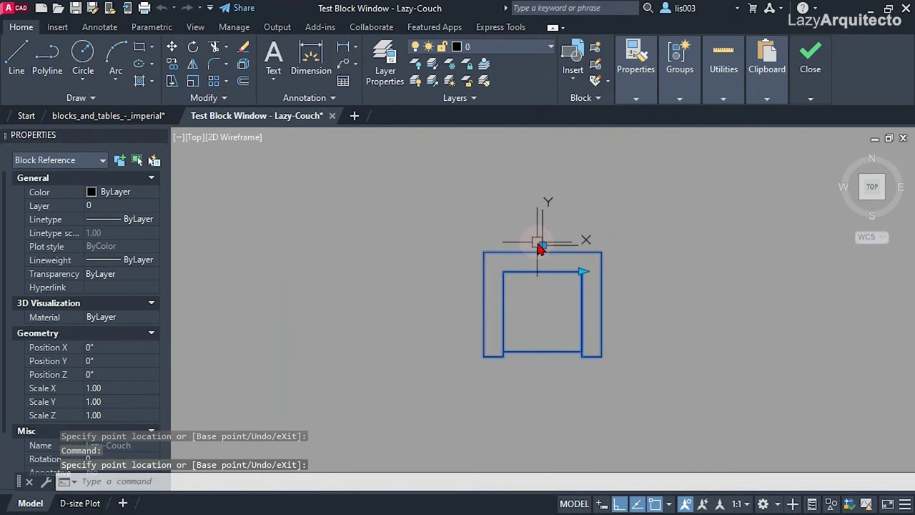
left_click(582, 272)
left_click(659, 282)
left_click(659, 279)
left_click(721, 285)
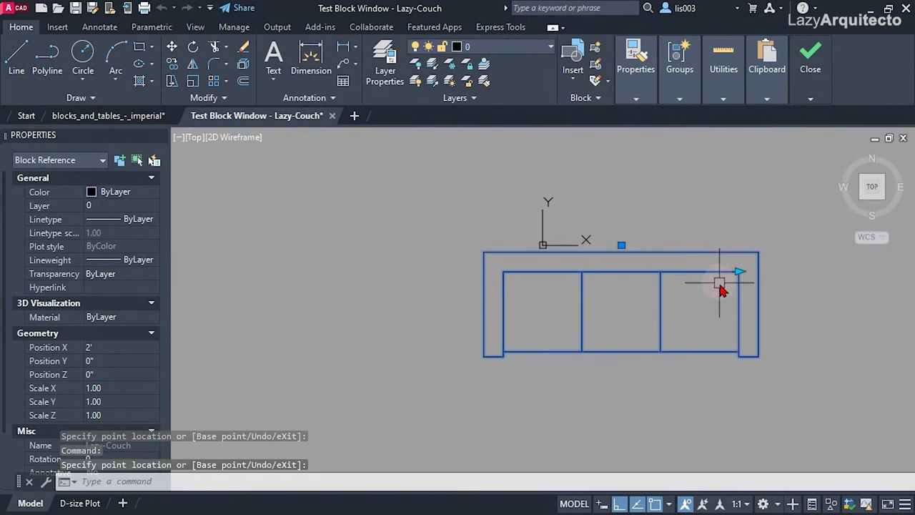
- Narrow the couch to two then one cushion and close the test block window
mouse_move(621, 294)
middle_mouse_down()
mouse_move(536, 280)
mouse_move(506, 292)
middle_mouse_up()
scroll(536, 279, "down", 1)
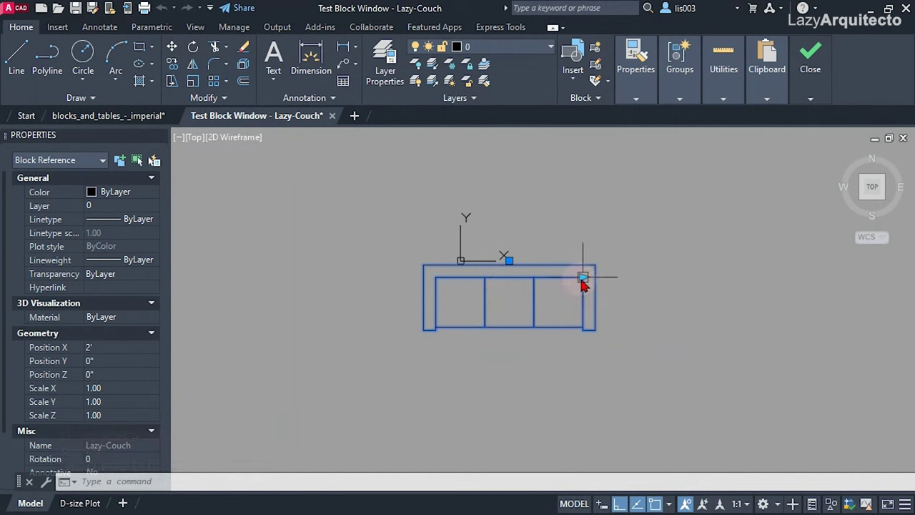
left_click(583, 279)
left_click(536, 289)
scroll(465, 302, "up", 1)
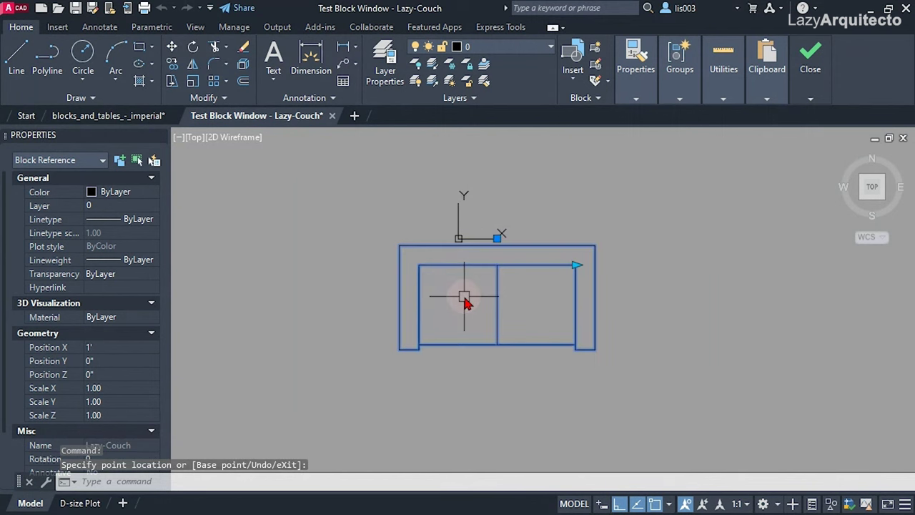
left_click(577, 266)
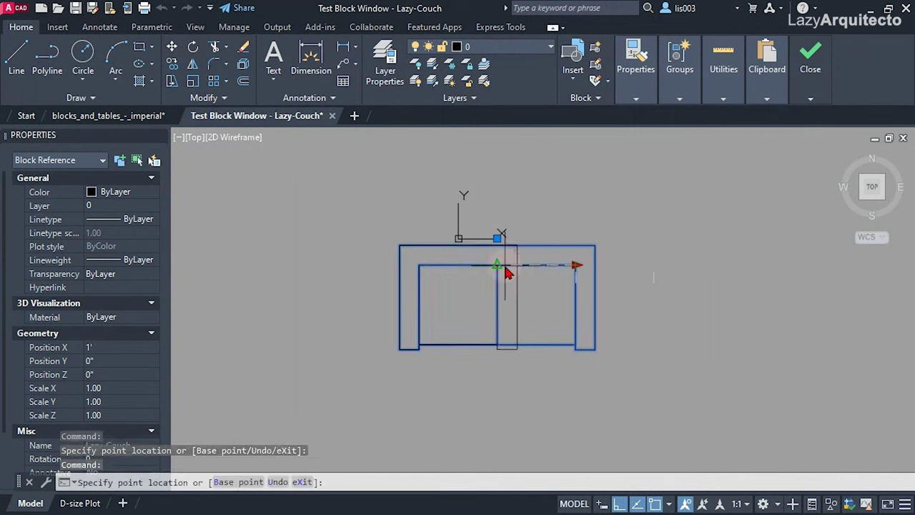
left_click(503, 267)
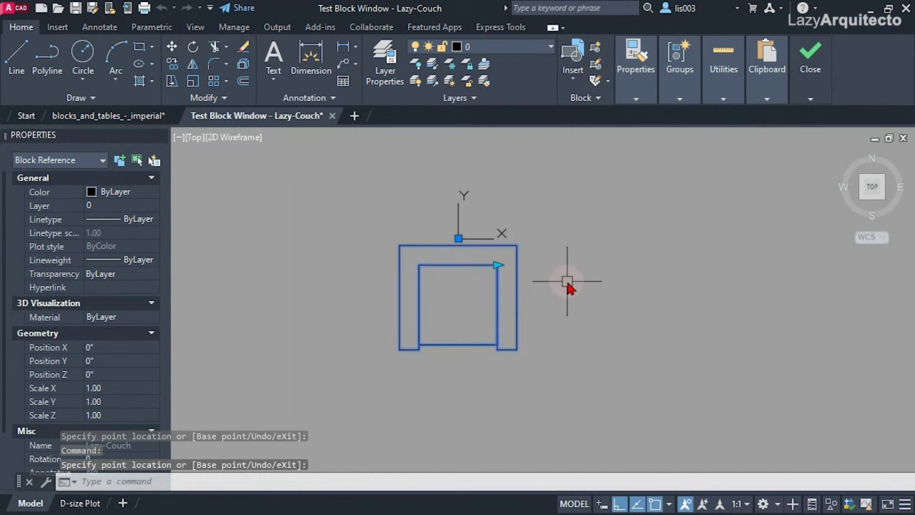
scroll(441, 331, "down", 2)
middle_click_drag(443, 337, 515, 320)
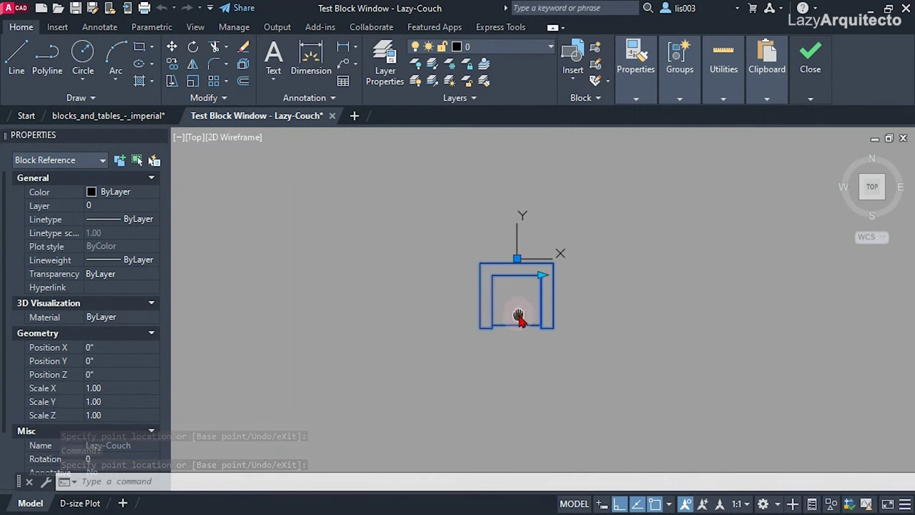
left_click(810, 63)
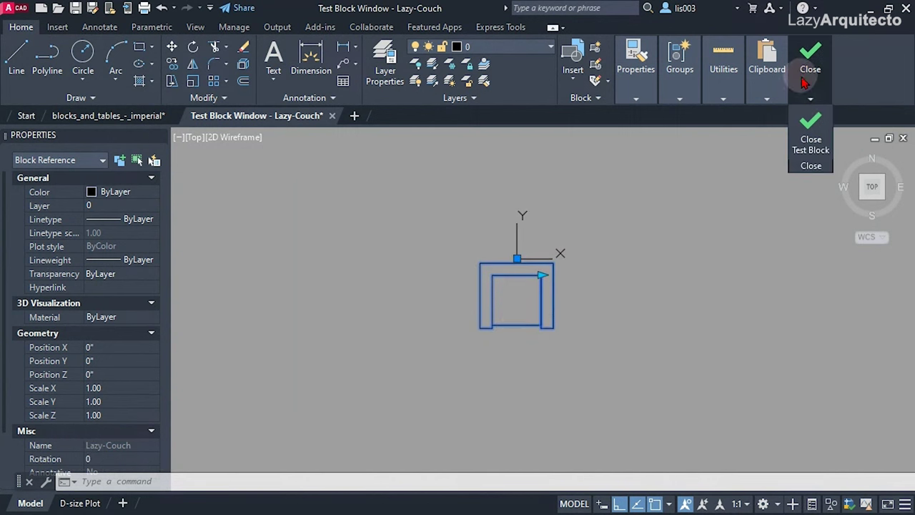
left_click(815, 130)
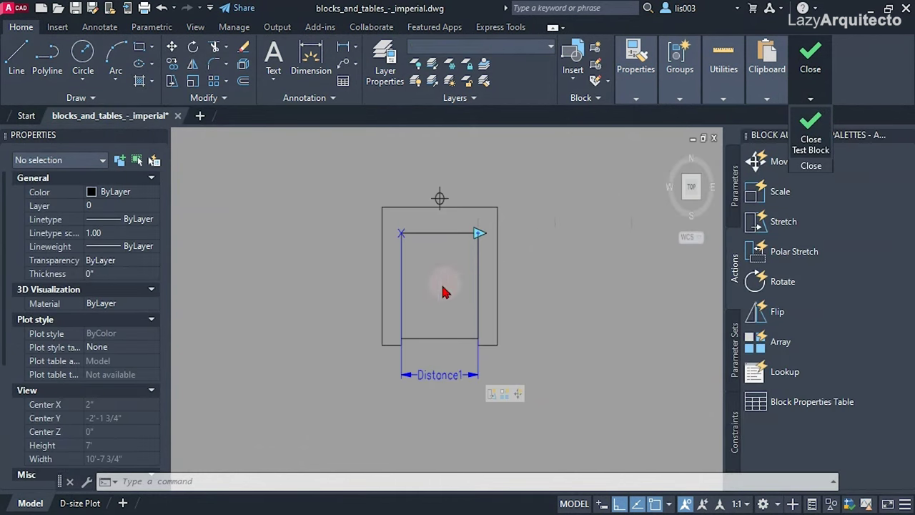
- Recentre the couch block and show the Parameters list (Point, Linear, Alignment, Flip) in the palettes
mouse_move(344, 282)
middle_mouse_down()
mouse_move(430, 282)
mouse_move(439, 295)
middle_mouse_up()
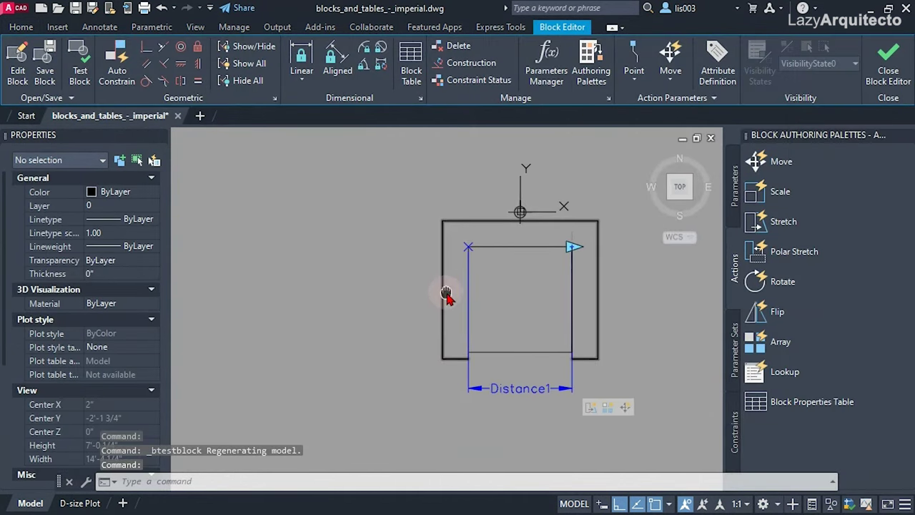
middle_click_drag(544, 289, 527, 286)
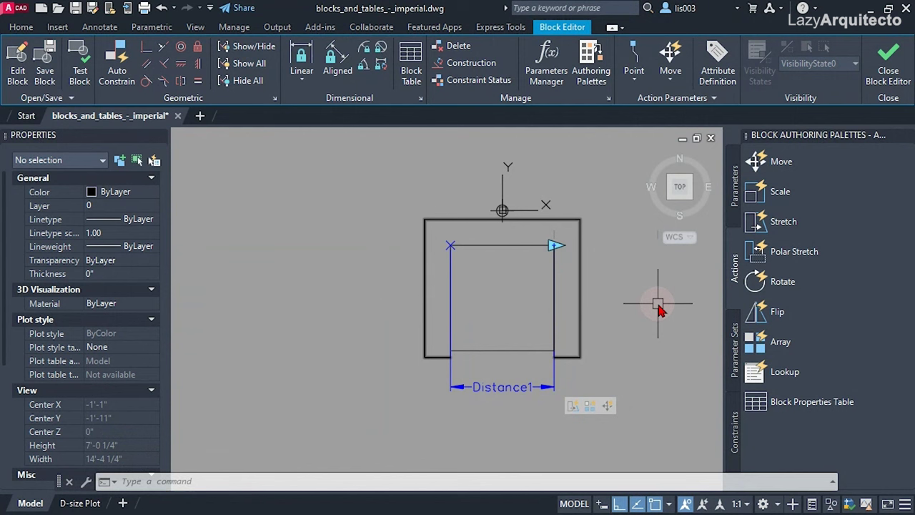
middle_click_drag(658, 308, 598, 311)
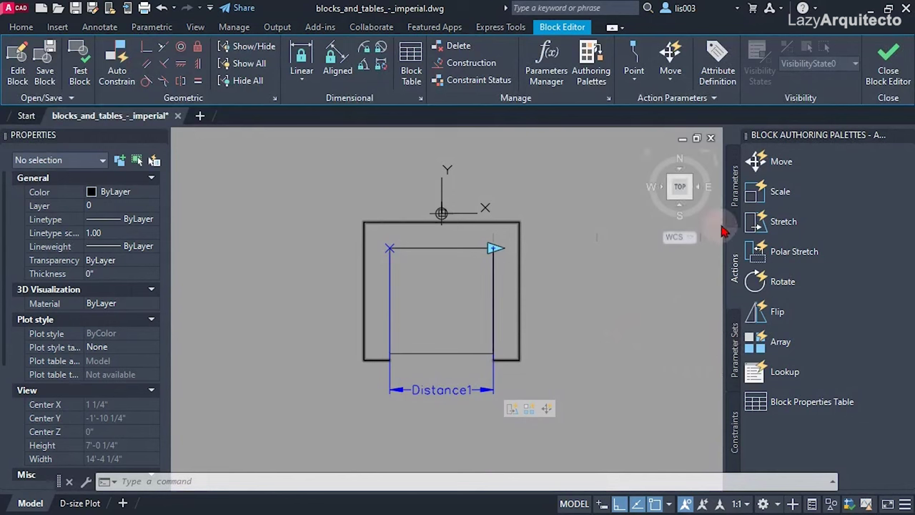
left_click(735, 207)
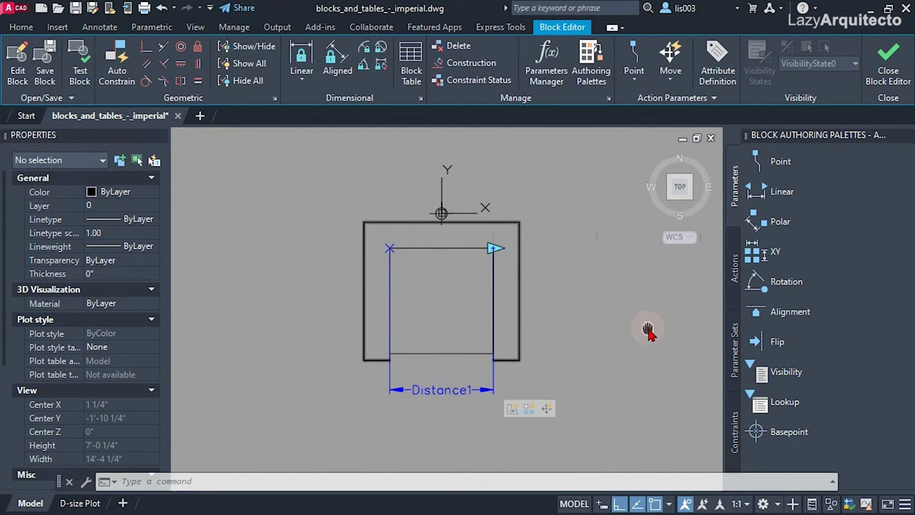
middle_click_drag(648, 333, 617, 334)
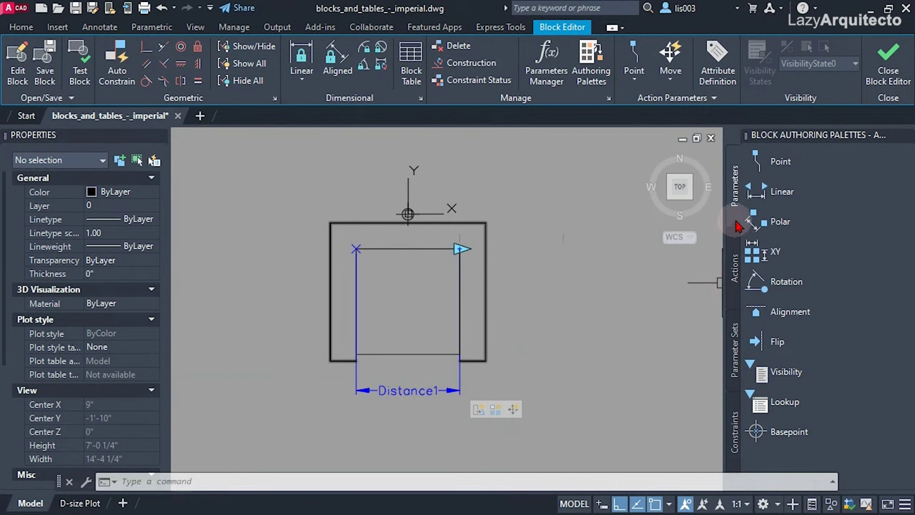
- Place an Alignment parameter at the top edge midpoint, pointing horizontally right at 0°
left_click(786, 312)
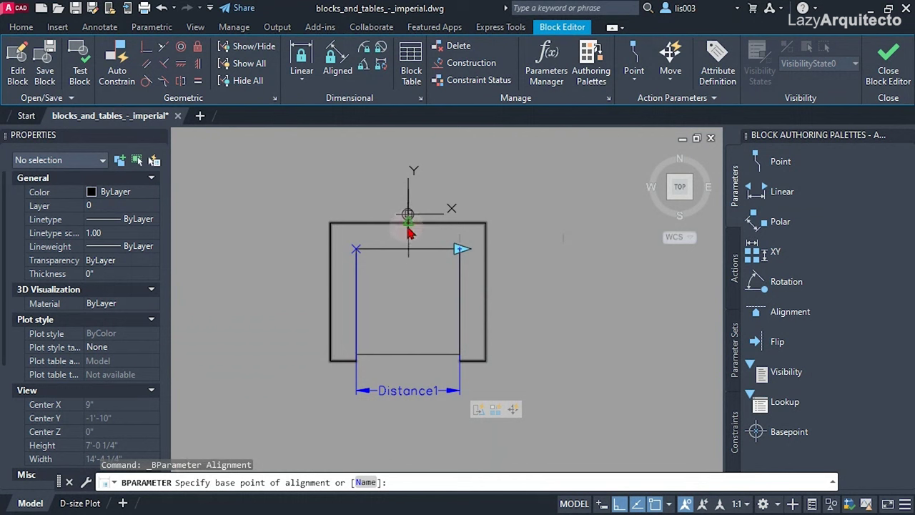
scroll(409, 227, "up", 4)
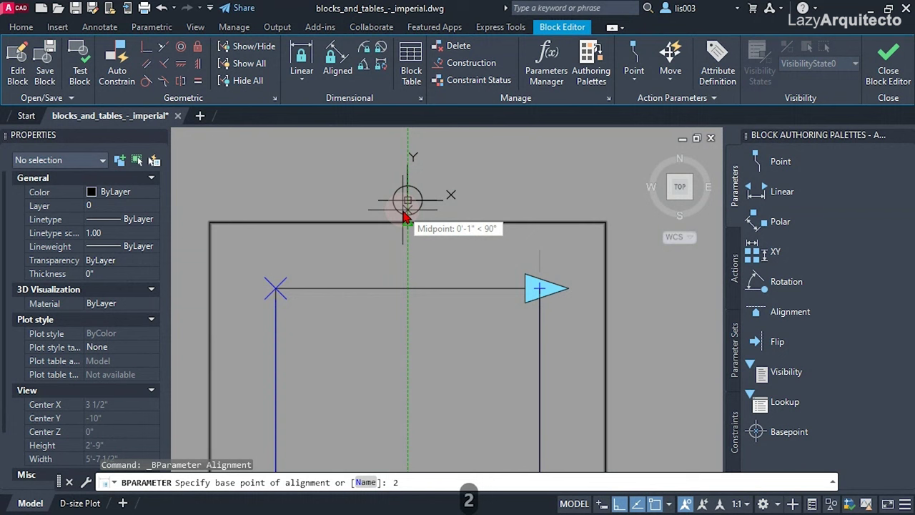
left_click(405, 218)
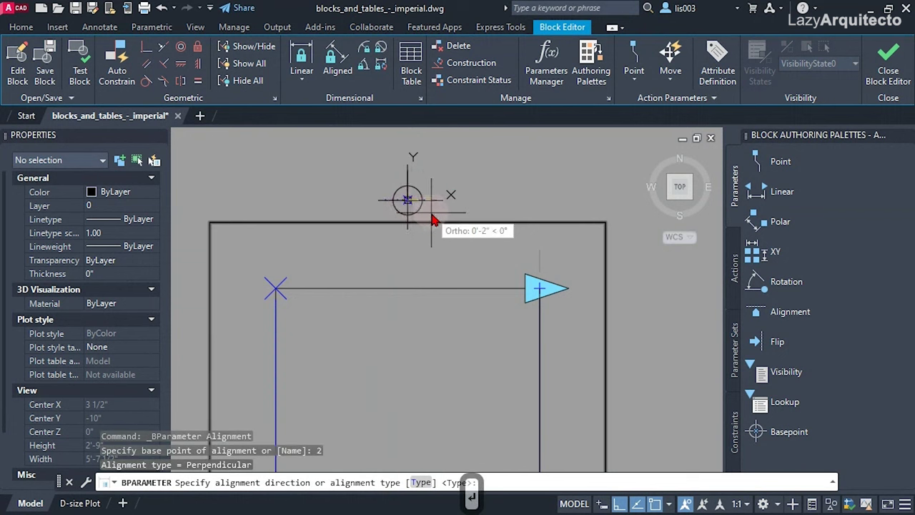
scroll(435, 227, "down", 2)
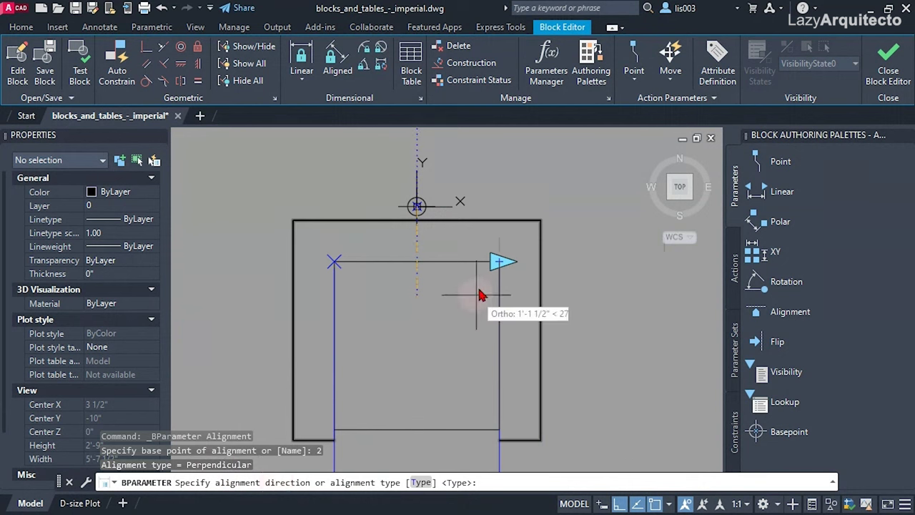
scroll(397, 258, "down", 3)
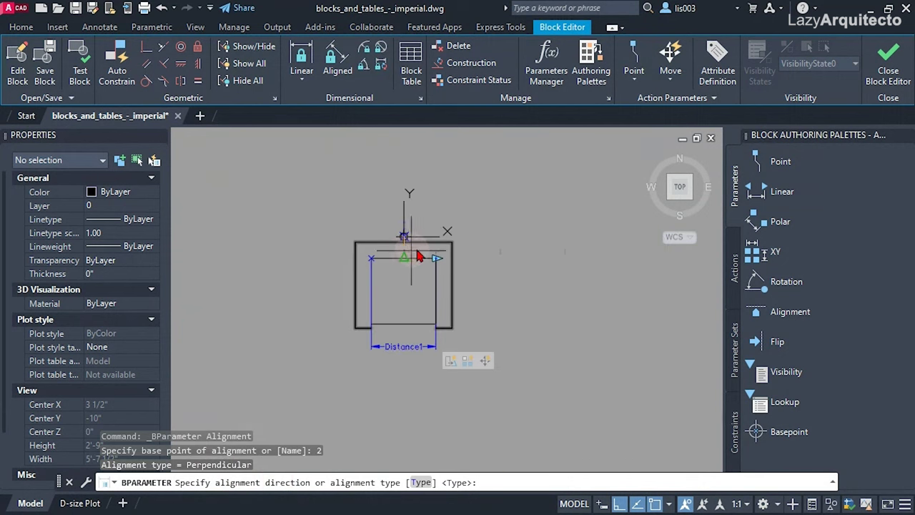
left_click(485, 230)
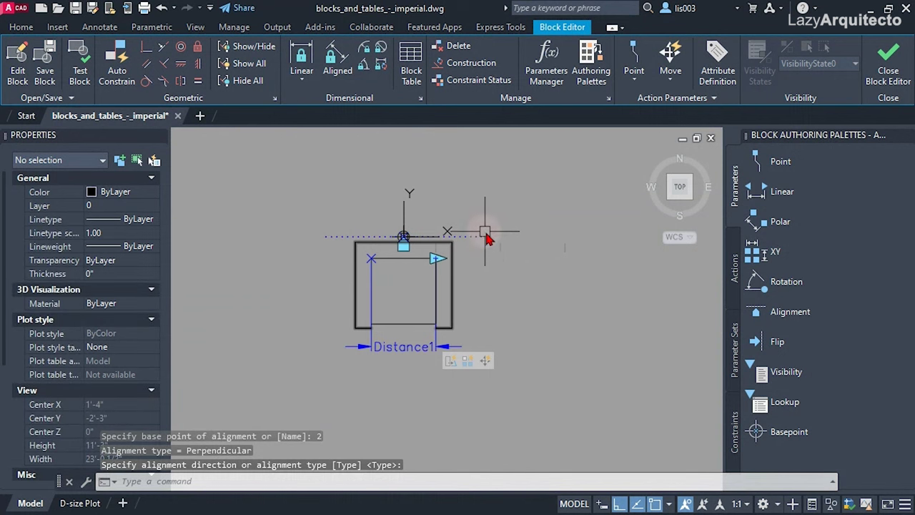
scroll(369, 266, "up", 2)
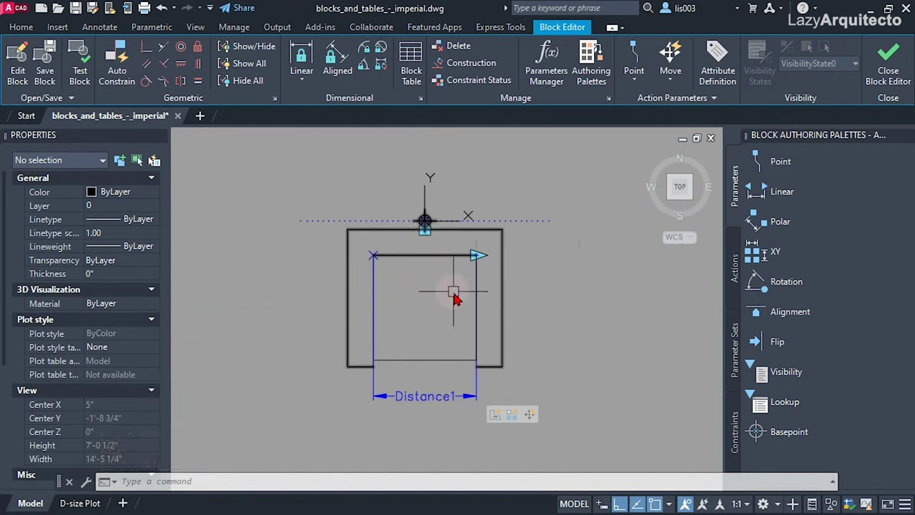
scroll(446, 232, "up", 2)
scroll(431, 216, "up", 2)
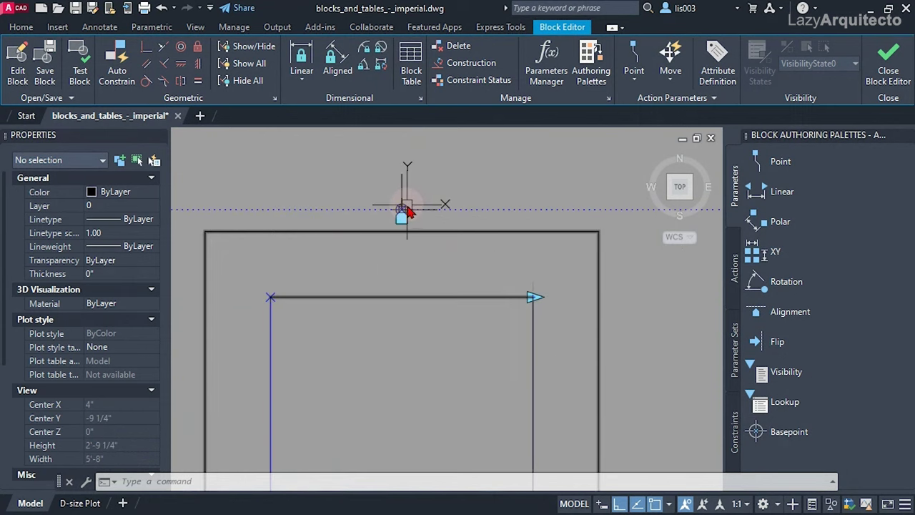
scroll(403, 209, "up", 1)
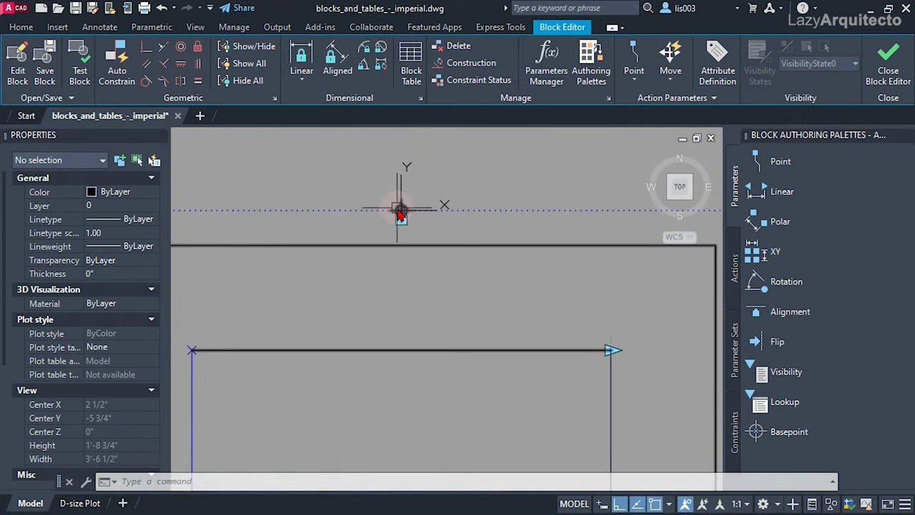
scroll(422, 200, "down", 3)
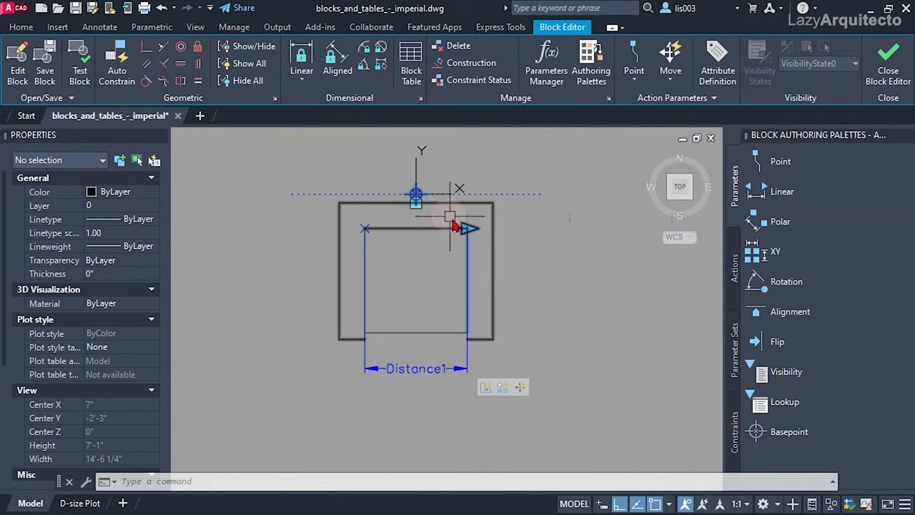
- Give the Move action a new selection set with the outer couch outline and the parameter point
left_click(522, 388)
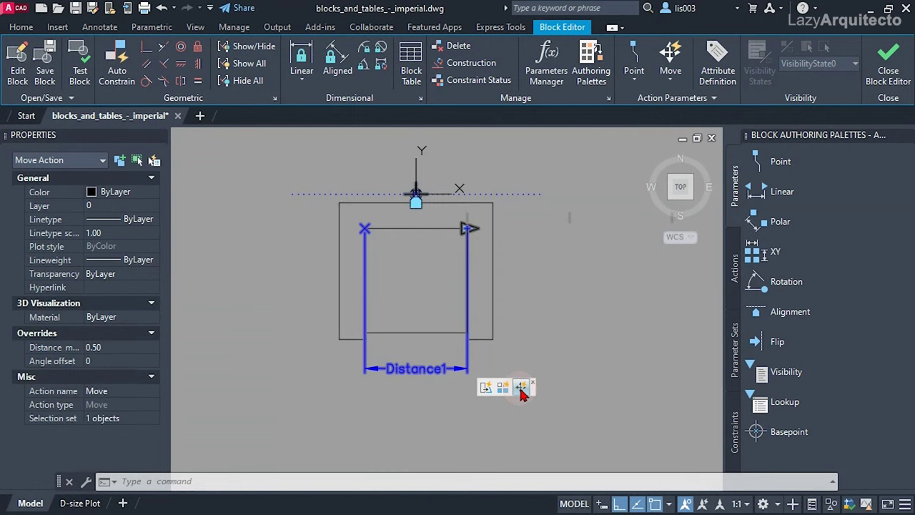
right_click(520, 391)
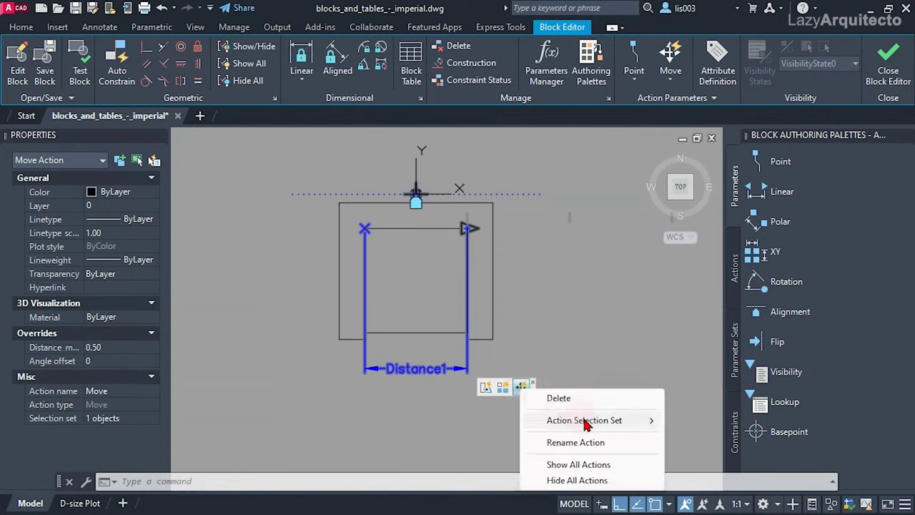
mouse_move(585, 422)
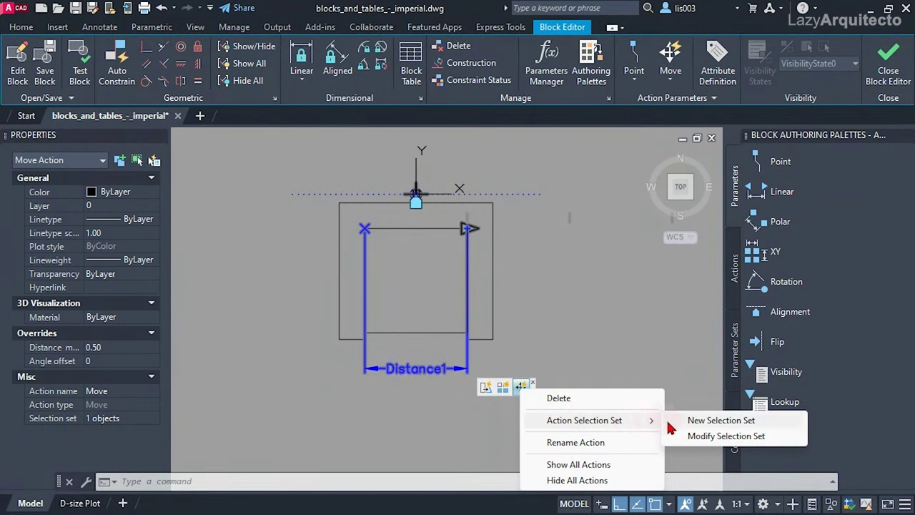
left_click(726, 437)
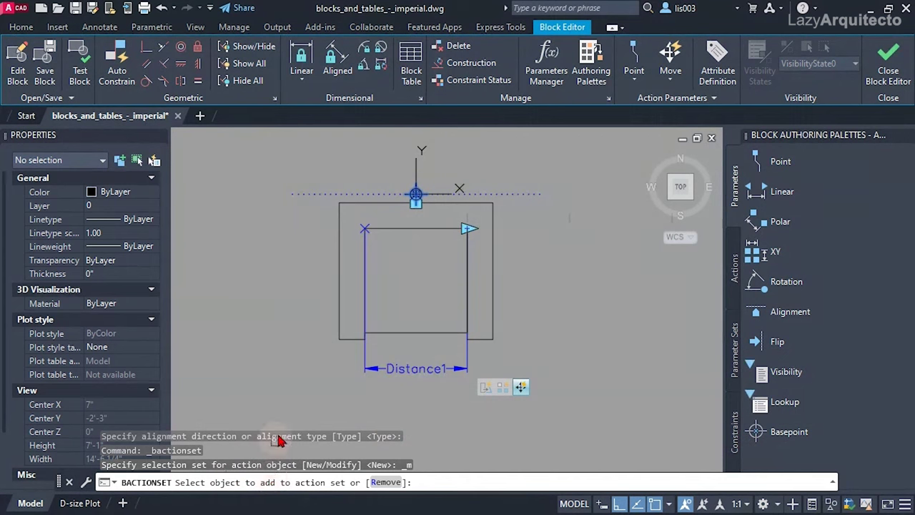
left_click(339, 318)
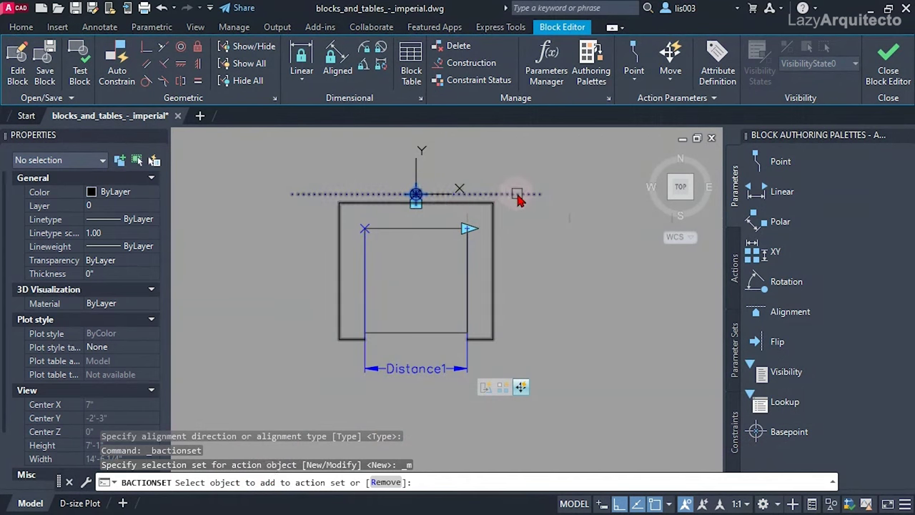
scroll(427, 188, "up", 4)
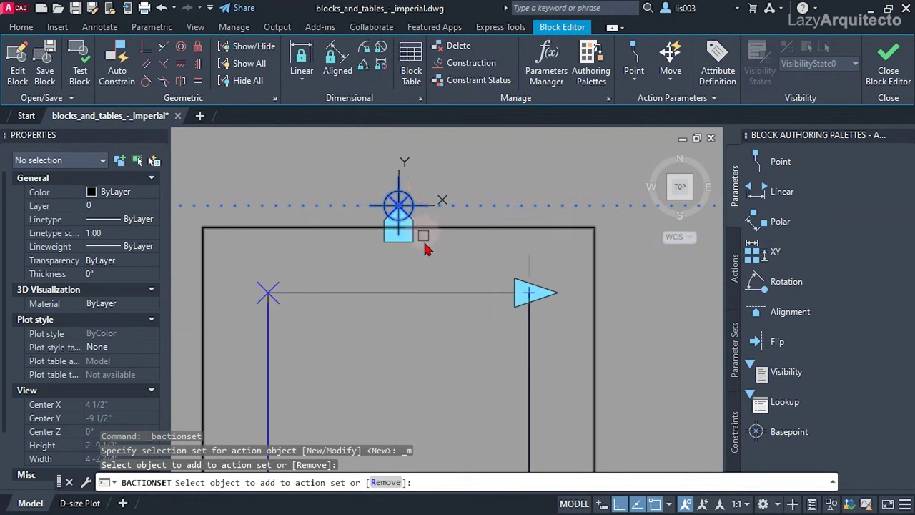
left_click(390, 248)
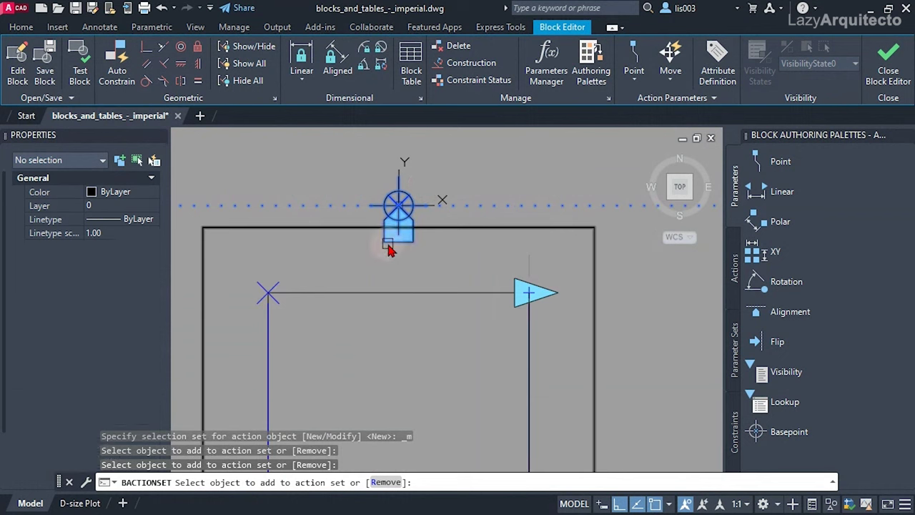
scroll(465, 240, "down", 4)
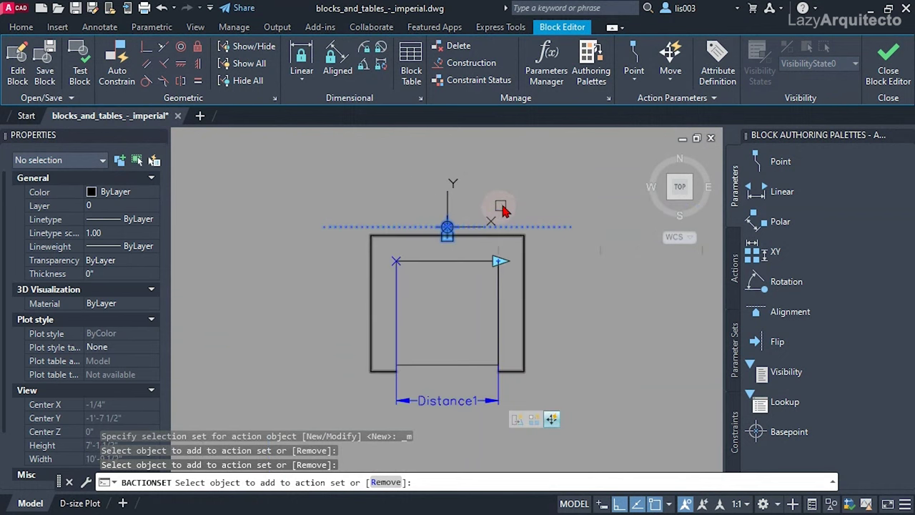
key("Return")
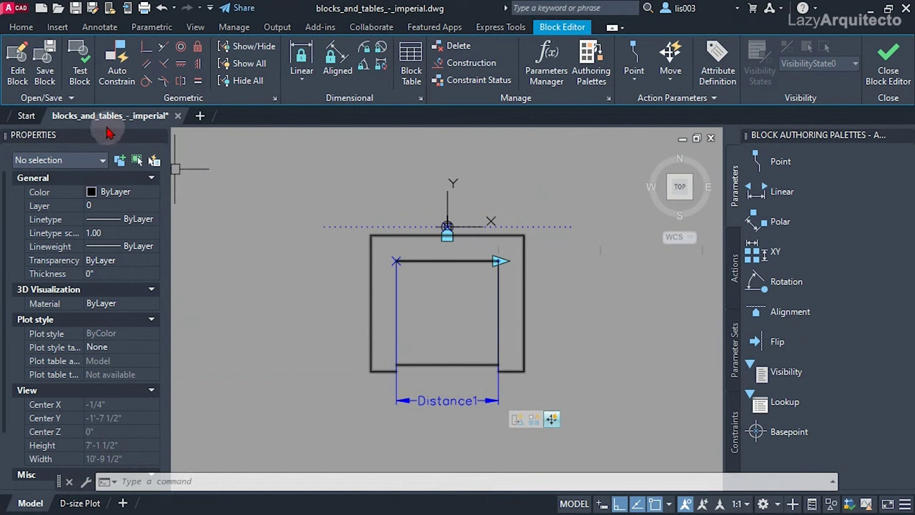
- Test the Lazy-Couch block by stretching it out to three cushions wide
left_click(82, 75)
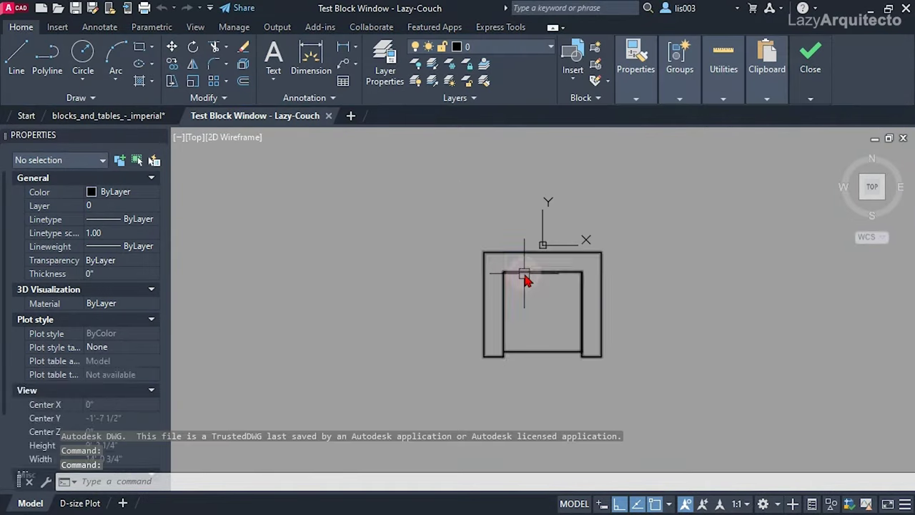
left_click(527, 271)
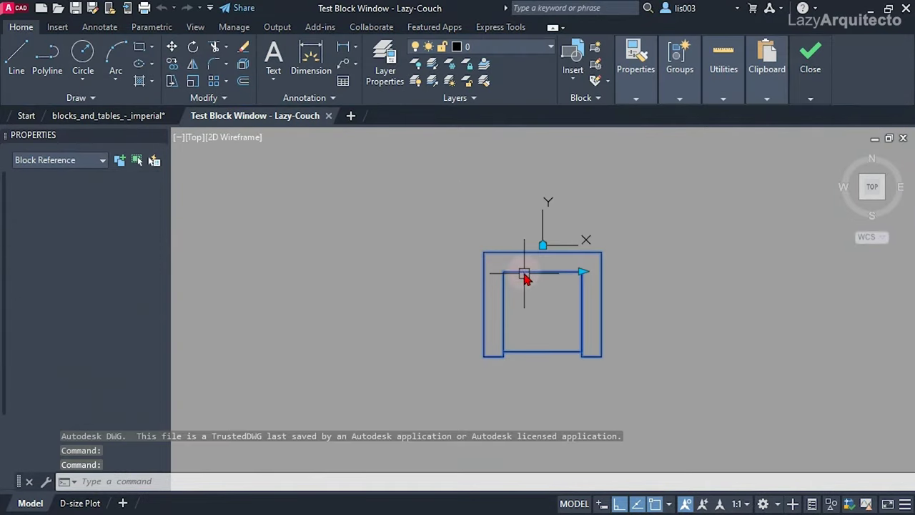
left_click(582, 272)
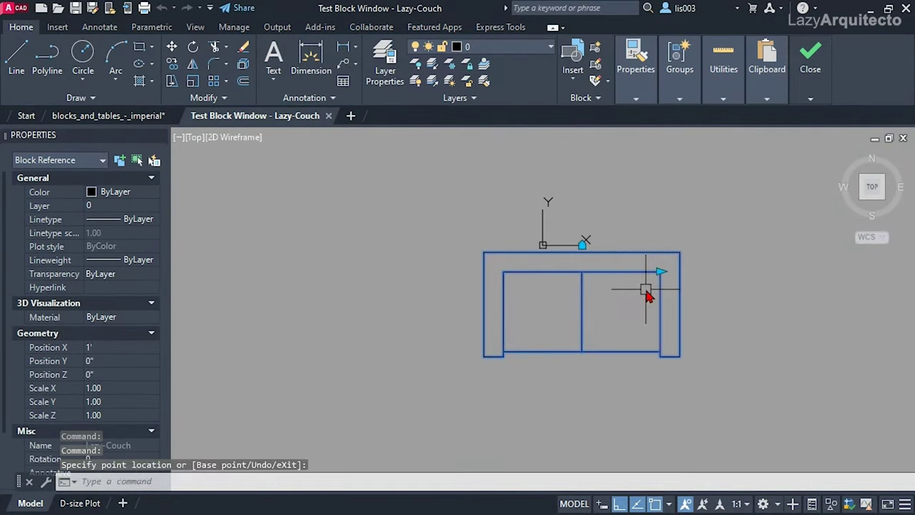
left_click(719, 305)
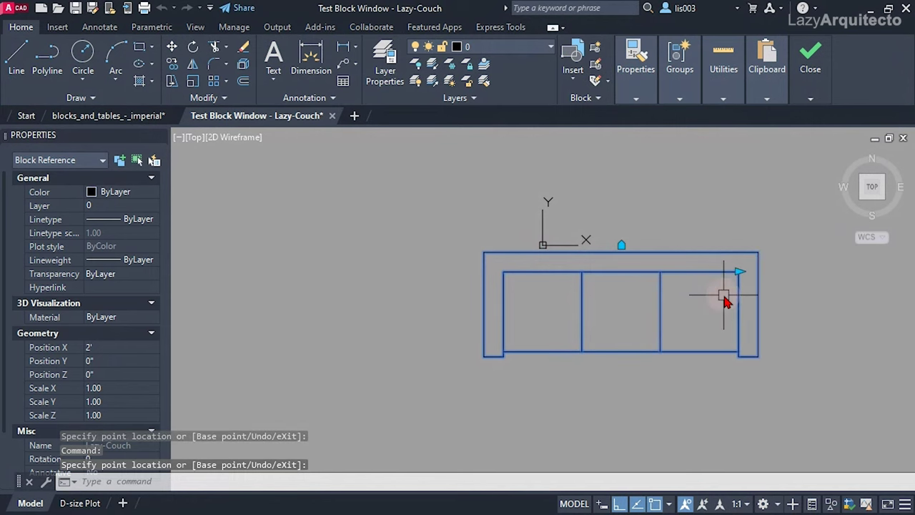
scroll(555, 279, "down", 2)
key("Escape")
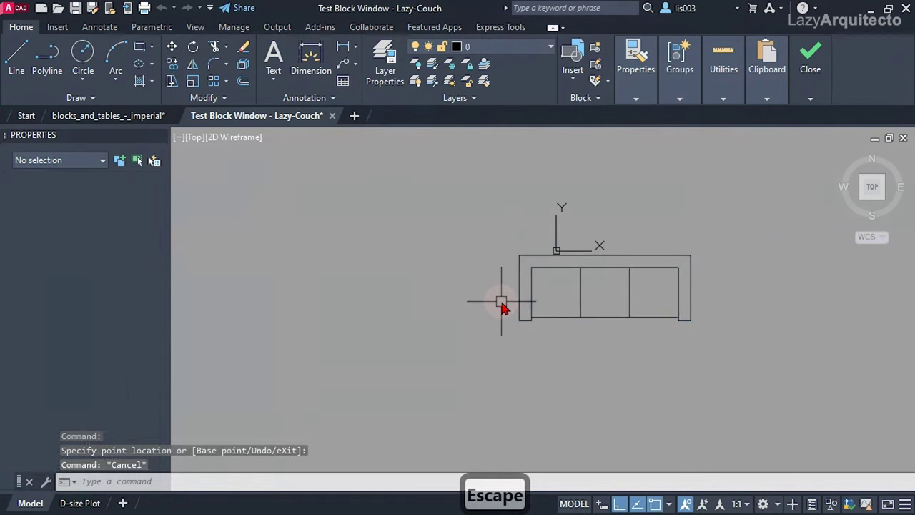
- Draw a test rectangle with RECTANG to act as room walls
type("rec")
key("Return")
scroll(486, 276, "down", 2)
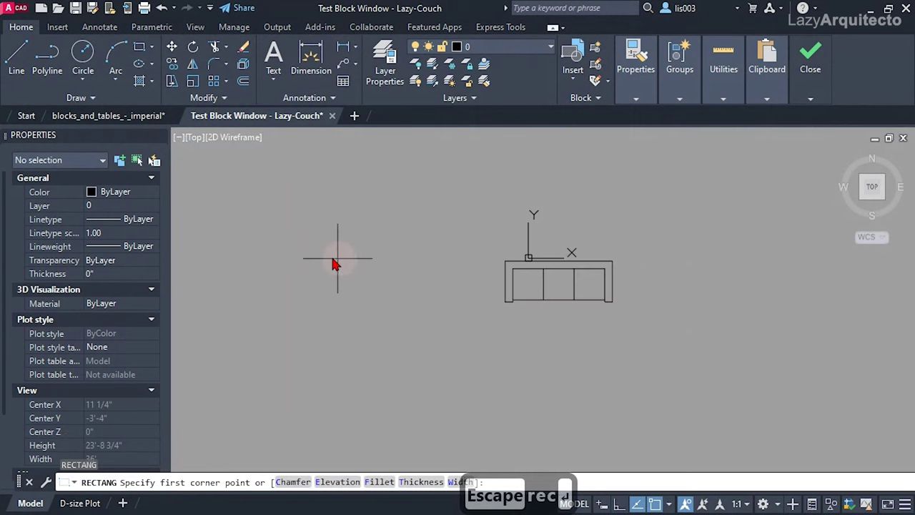
left_click(318, 252)
left_click(442, 400)
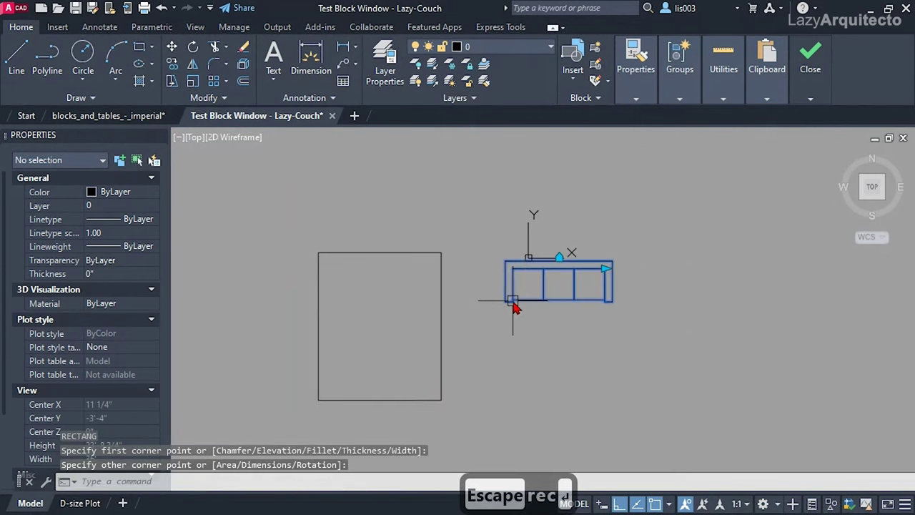
- Move the couch inside the rectangle and rotate it along the bottom edge
left_click(513, 300)
left_click(560, 262)
key("F8")
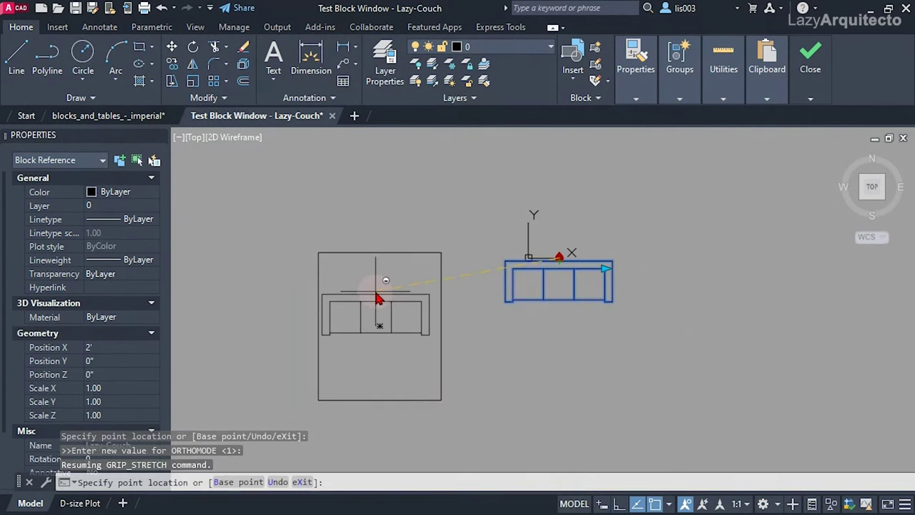
left_click(323, 315)
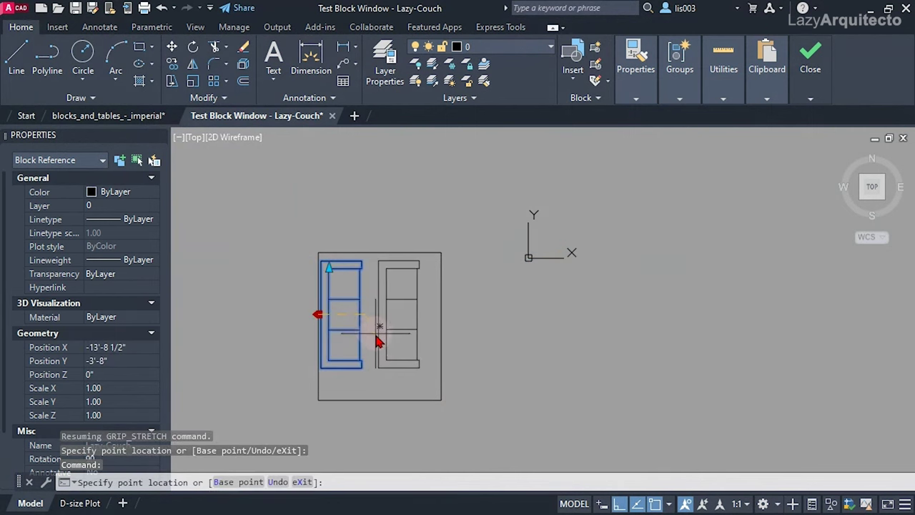
key("F8")
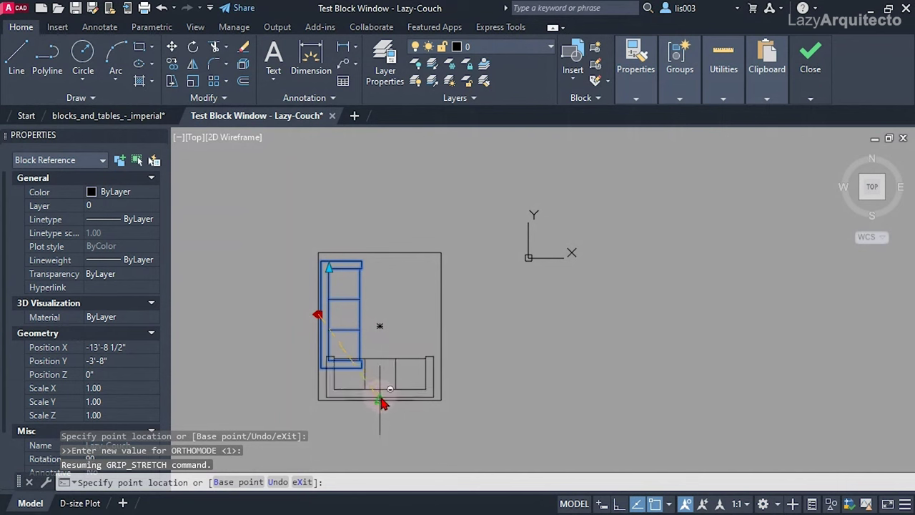
left_click(379, 399)
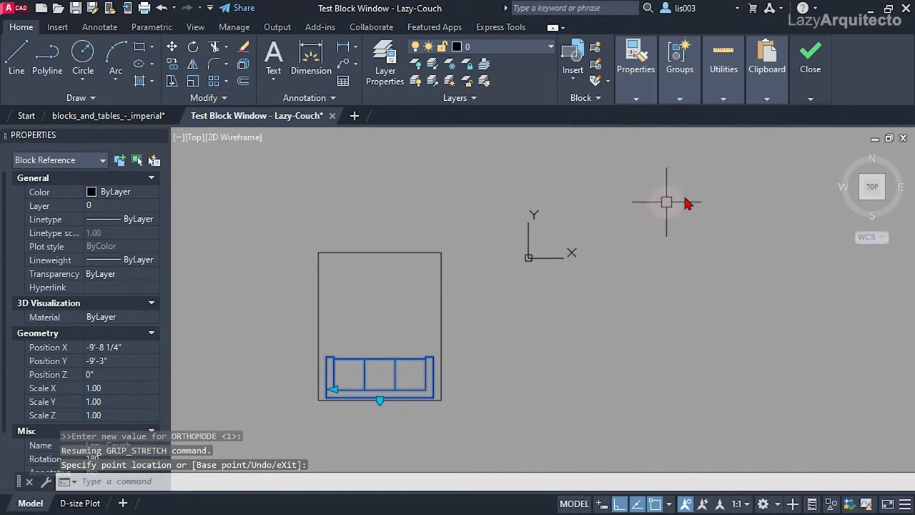
- Shrink the couch back to a single cushion and close the test block
left_click(333, 391)
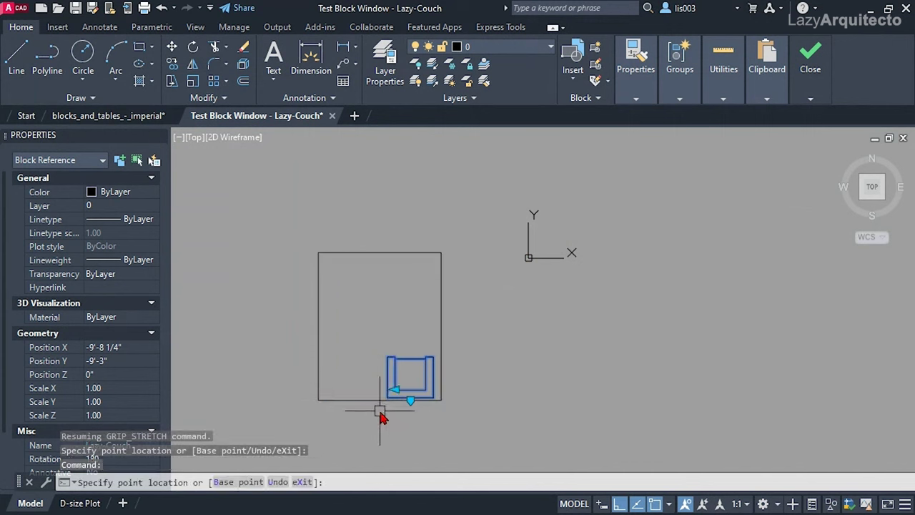
left_click(383, 411)
scroll(418, 404, "up", 2)
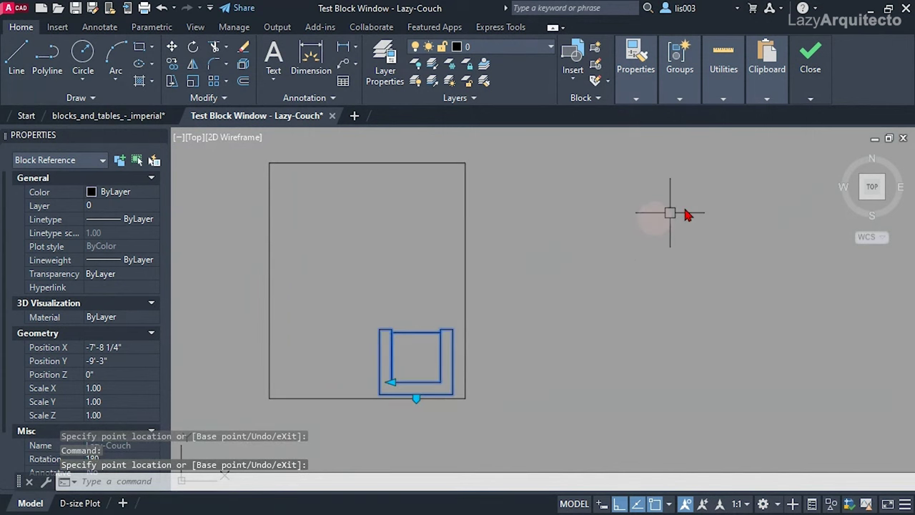
left_click(810, 100)
left_click(801, 127)
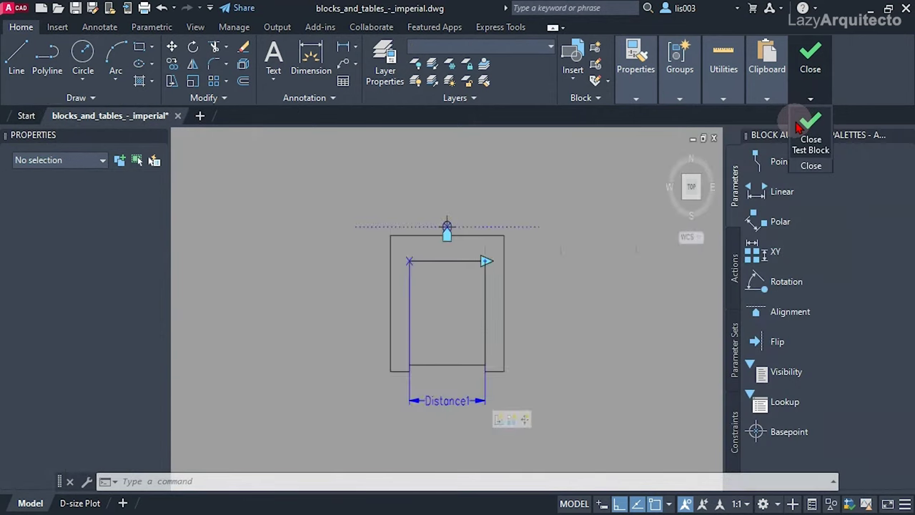
- Draw an 18 by 18 square left of the couch using the rectangle Dimensions option, then select it
middle_click_drag(528, 320, 532, 329)
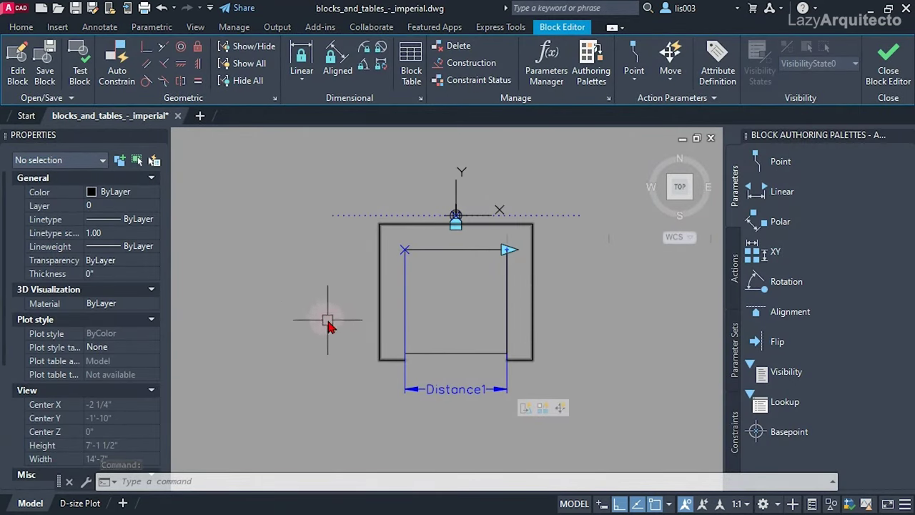
middle_click_drag(321, 261, 352, 262)
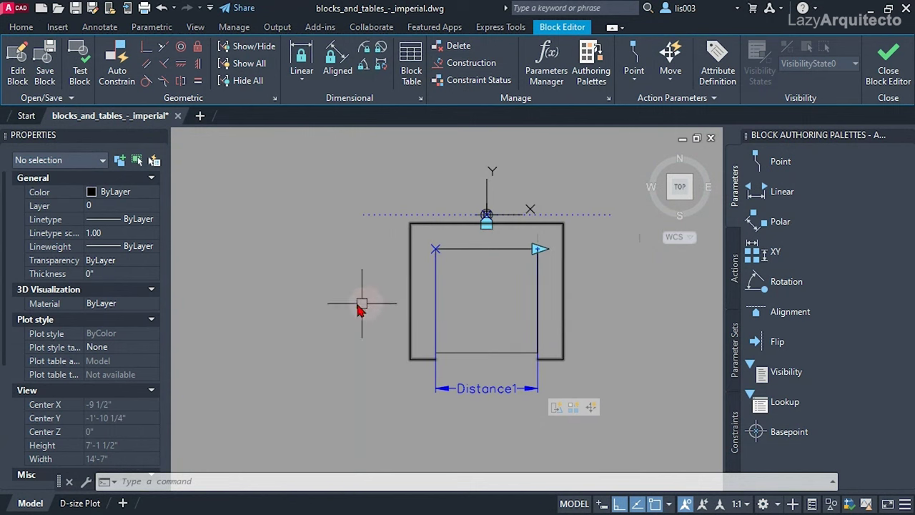
middle_click_drag(362, 308, 389, 303)
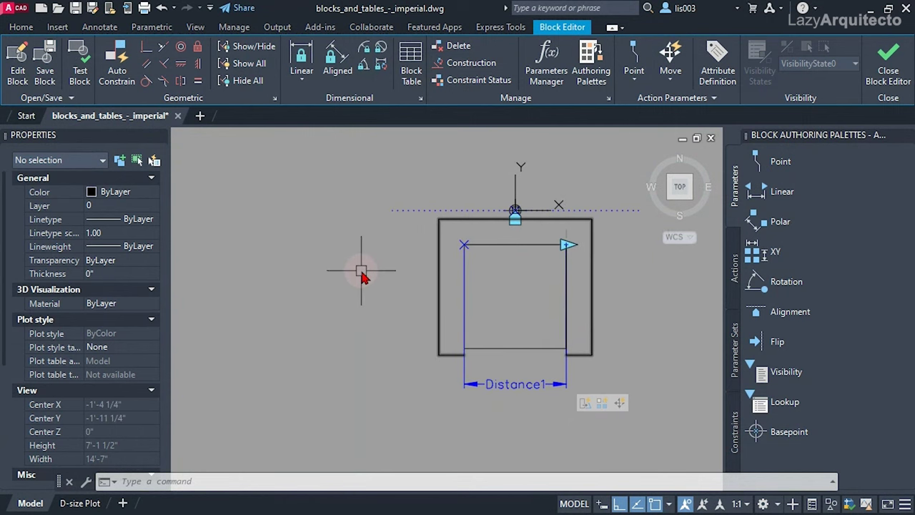
type("ec")
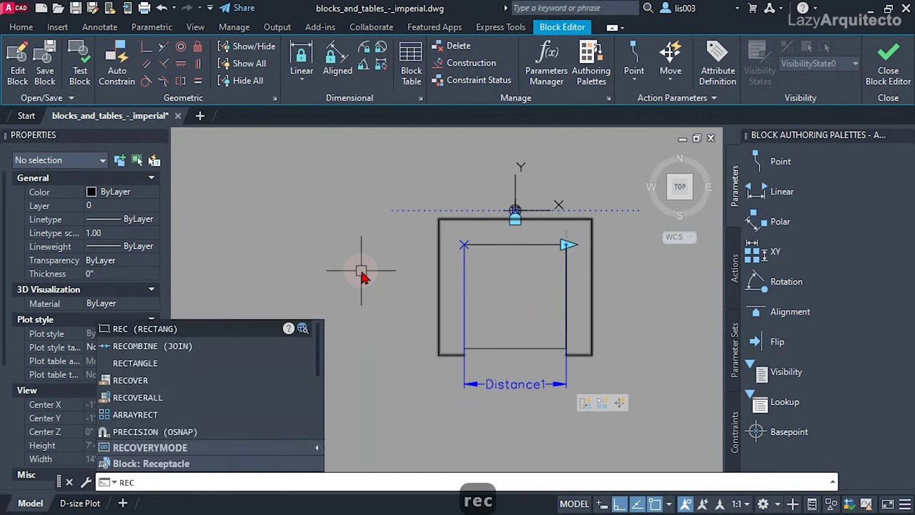
key("Return")
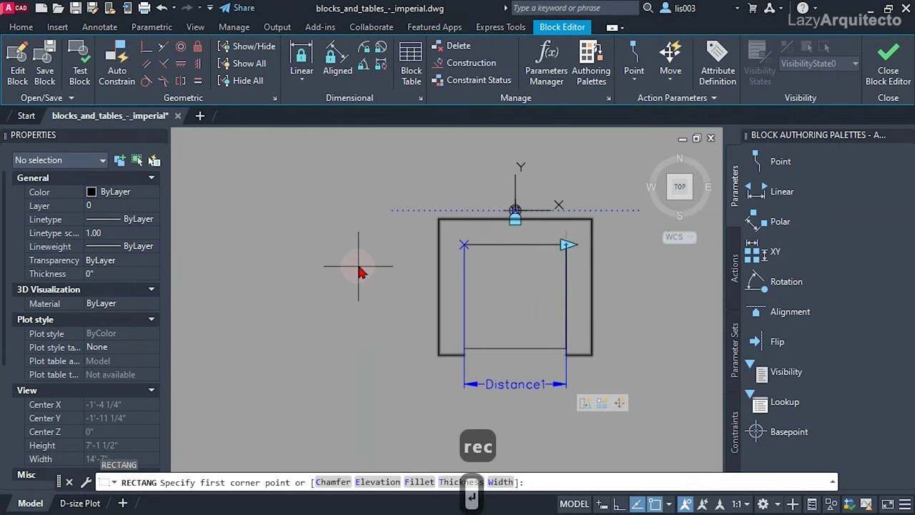
left_click(341, 264)
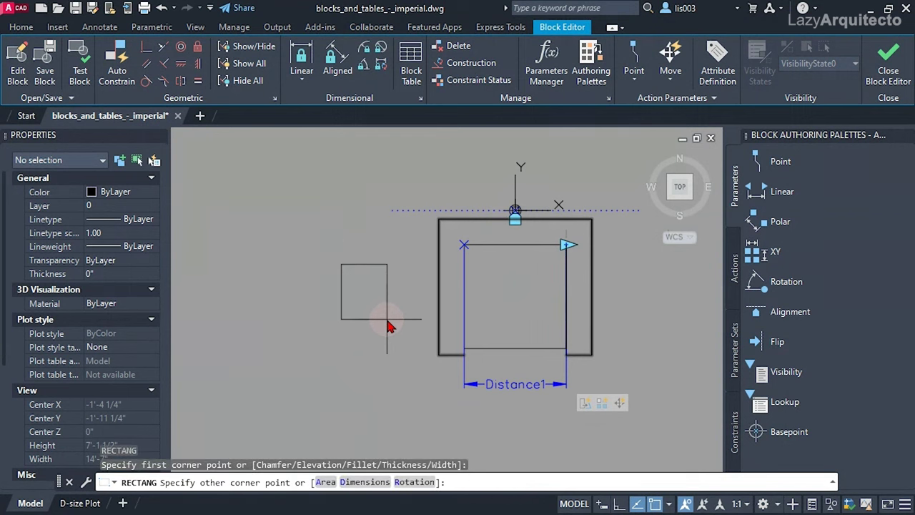
left_click(364, 483)
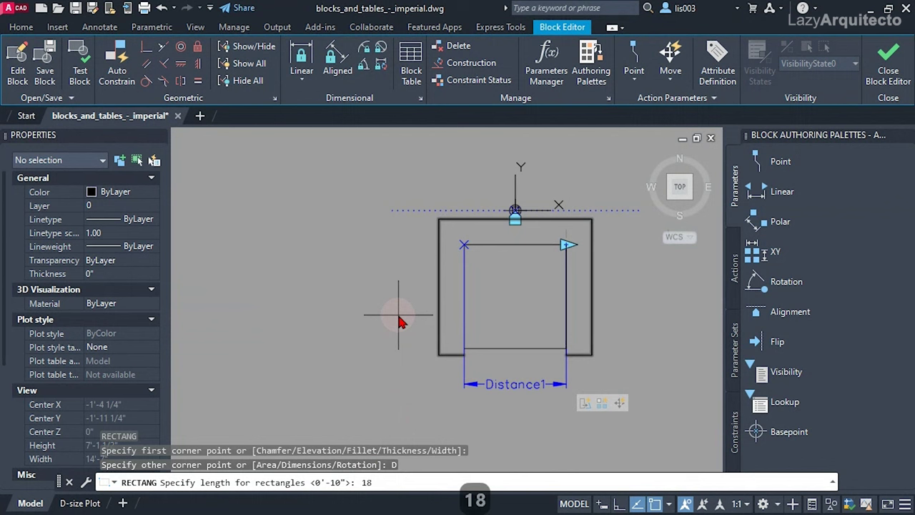
key("Return")
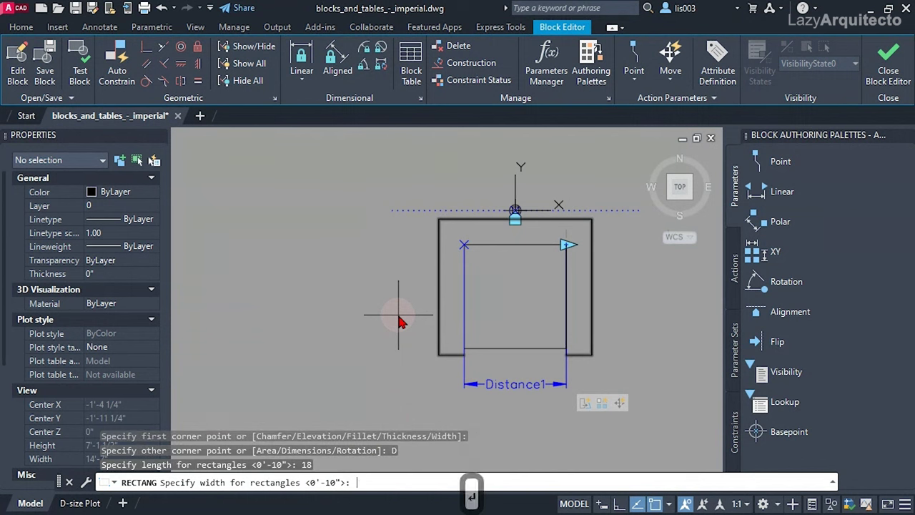
type("18'")
key("BackSpace")
key("Return")
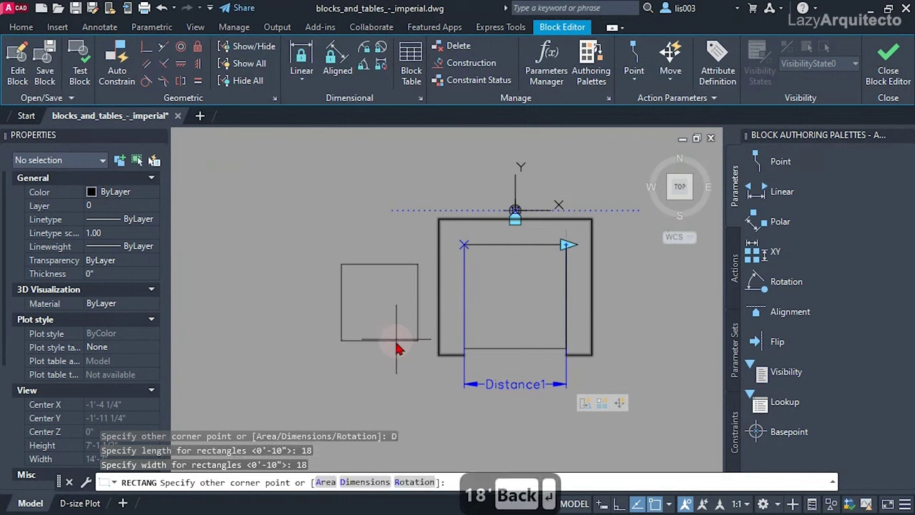
left_click(419, 286)
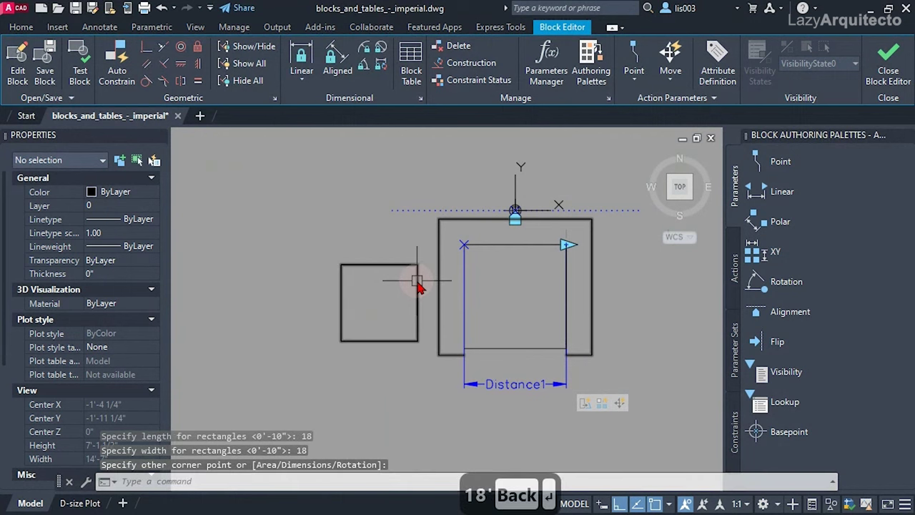
left_click(414, 283)
left_click(394, 268)
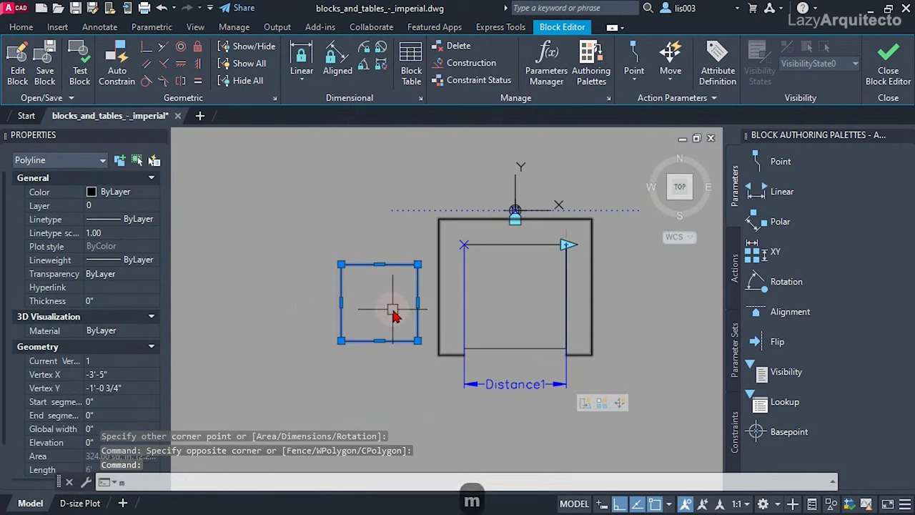
- Move the side table so its right-edge midpoint sits against the couch's left edge
type("m")
key("Return")
left_click(421, 306)
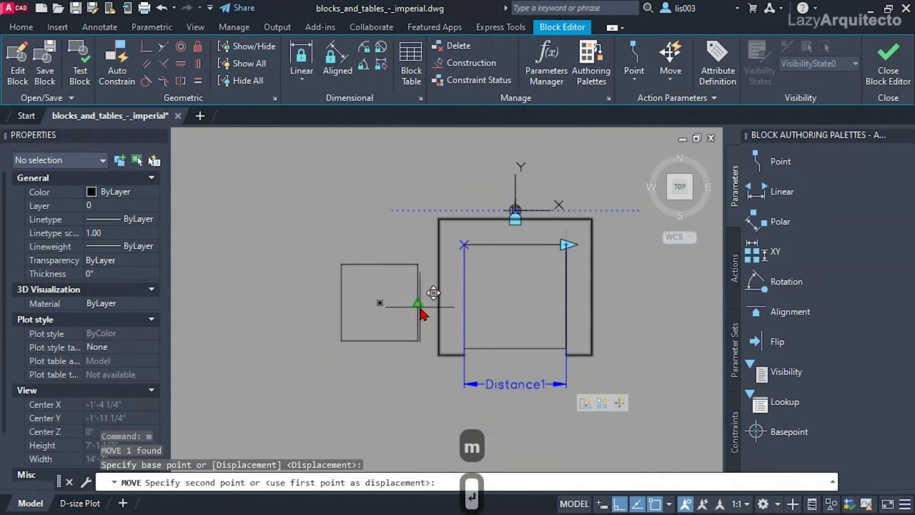
left_click(439, 286)
- Move the side table a further 2 inches to the left
left_click(398, 370)
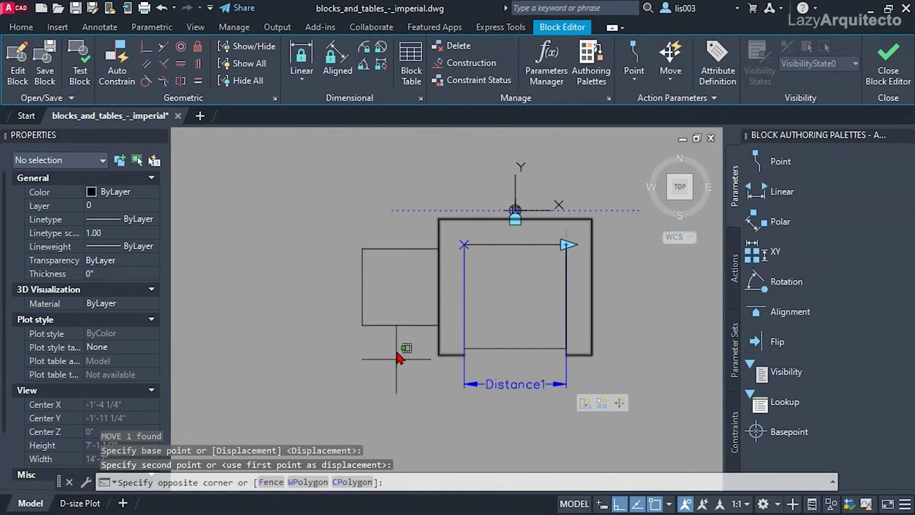
left_click(370, 253)
type("m")
key("Return")
left_click(305, 308)
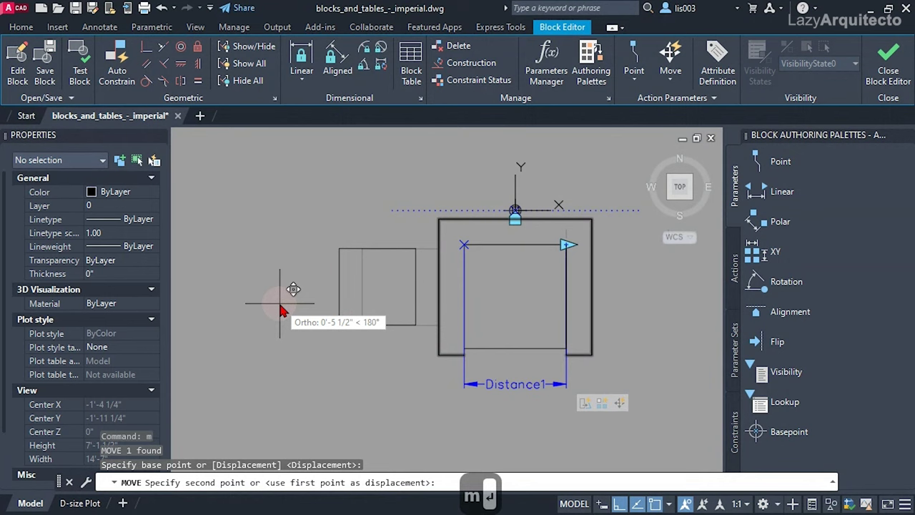
type("2")
key("Return")
scroll(358, 358, "down", 4)
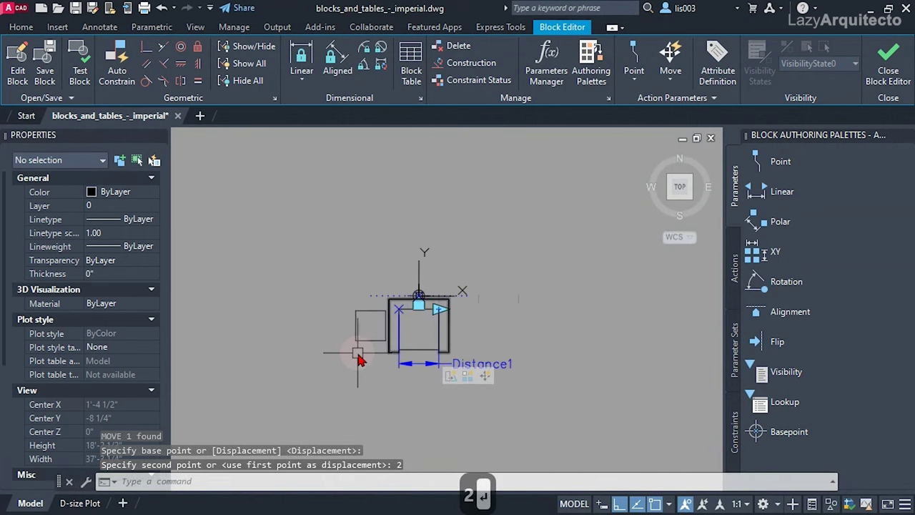
scroll(358, 359, "up", 4)
- Mirror the side table about the couch's vertical centre line, keeping the original
left_click(372, 330)
left_click(356, 312)
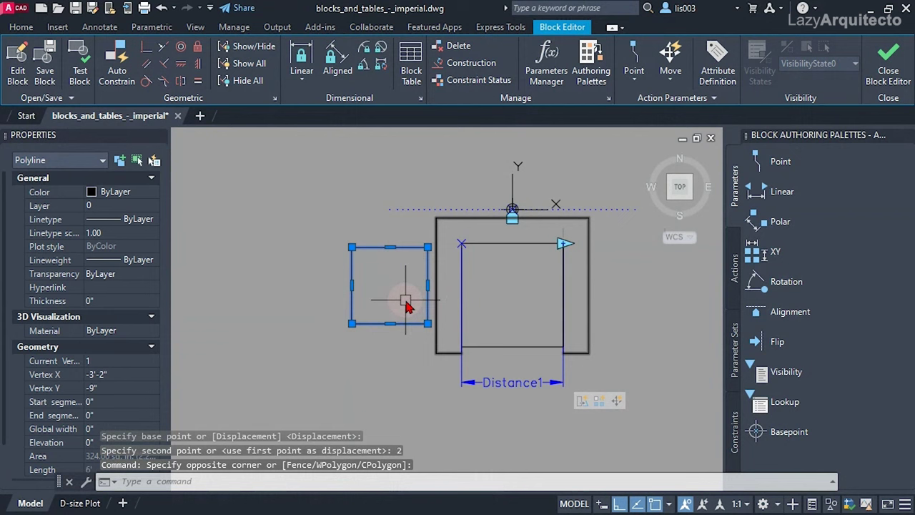
type("mi")
key("Return")
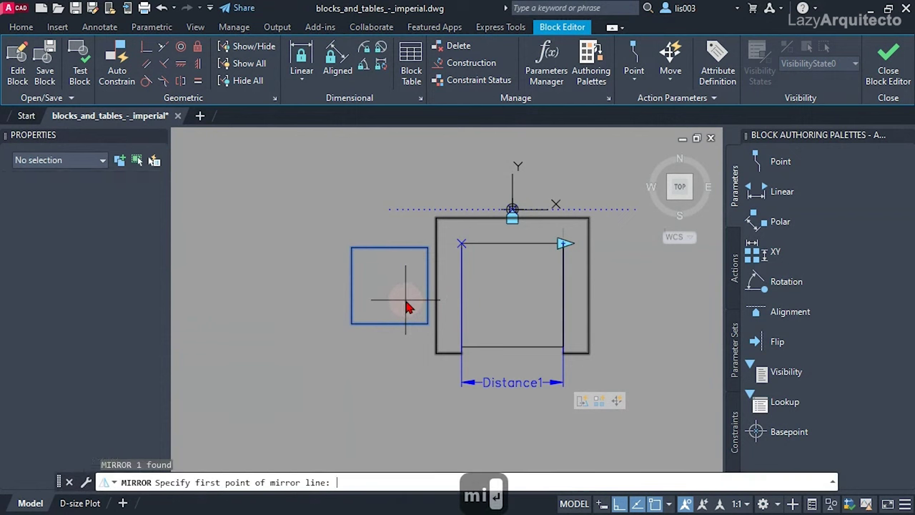
left_click(512, 247)
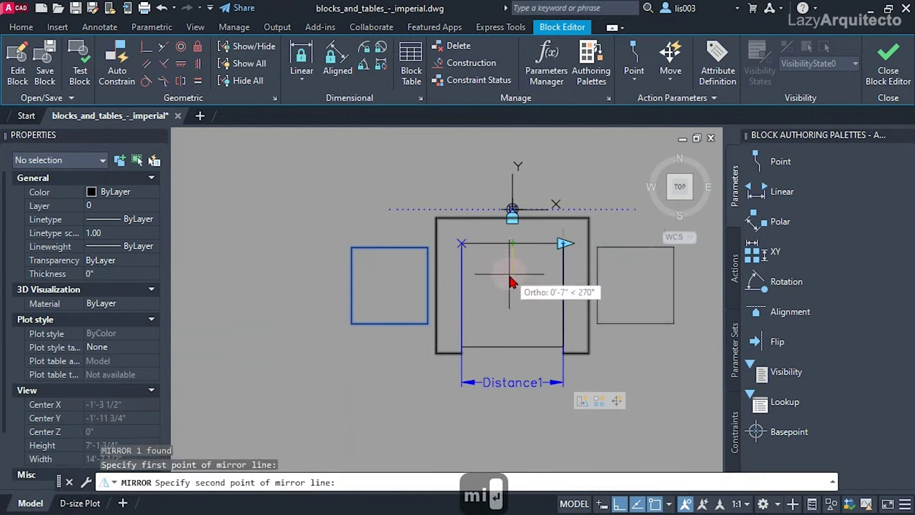
left_click(512, 295)
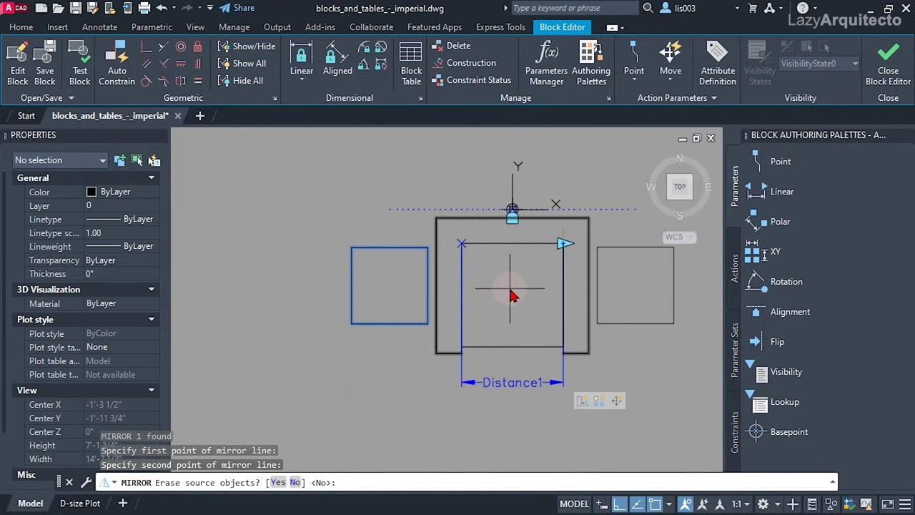
key("Return")
scroll(388, 310, "down", 2)
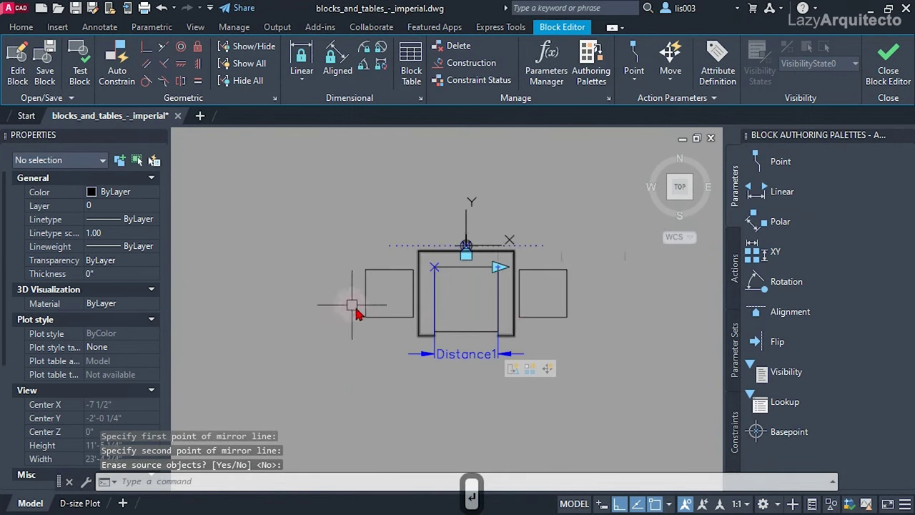
scroll(547, 325, "up", 2)
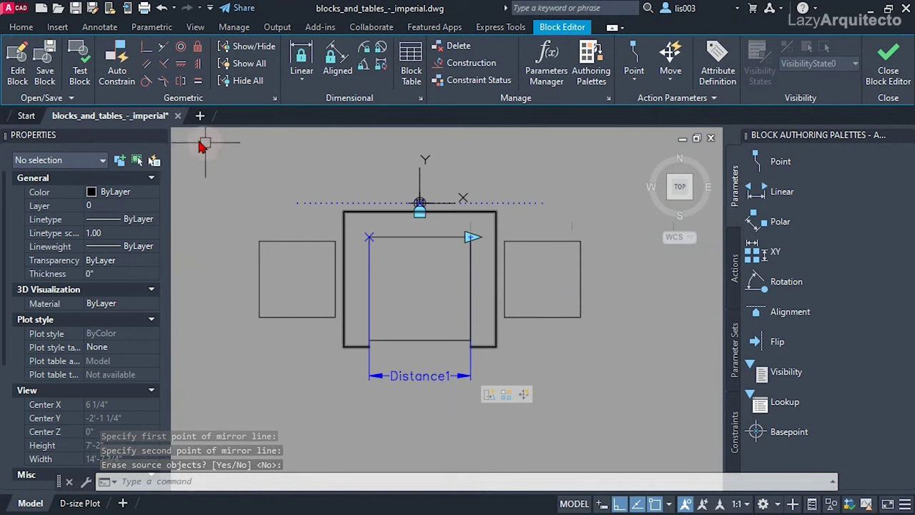
left_click(90, 81)
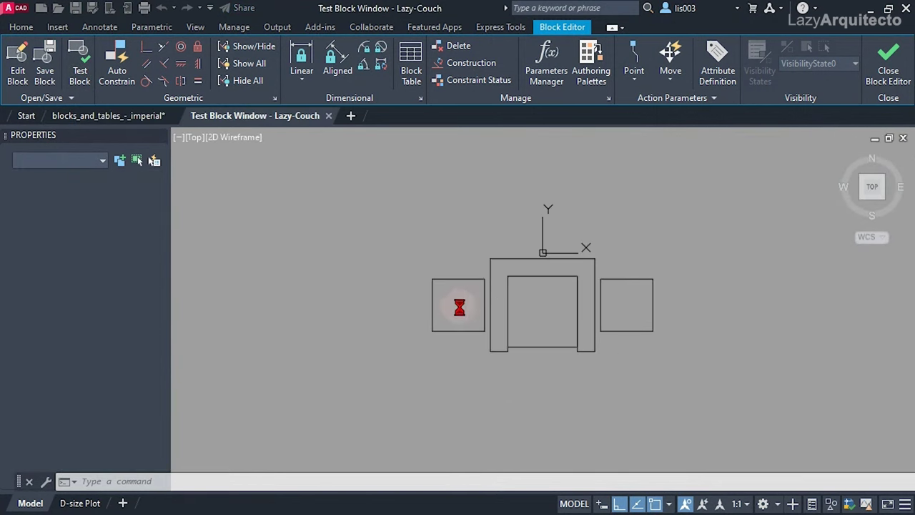
- Stretch the test couch wider and narrower, revealing the right side table stays put
left_click(495, 272)
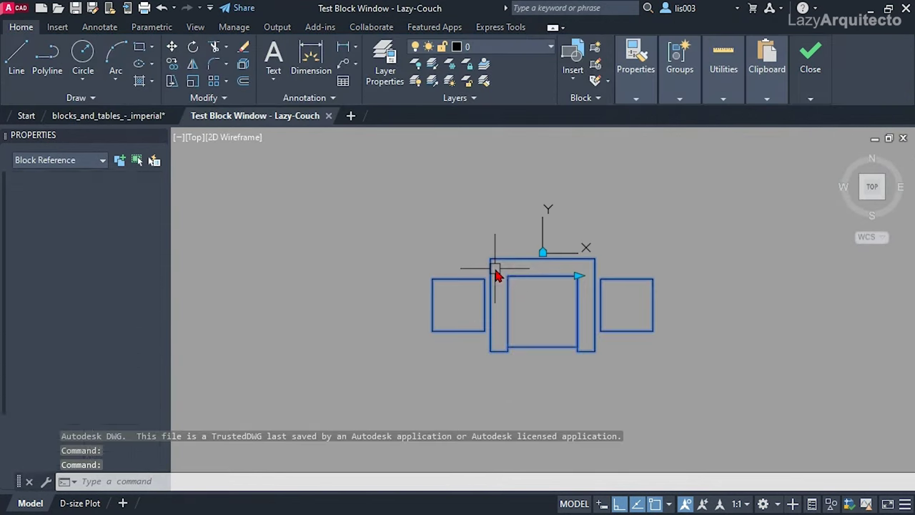
left_click(578, 277)
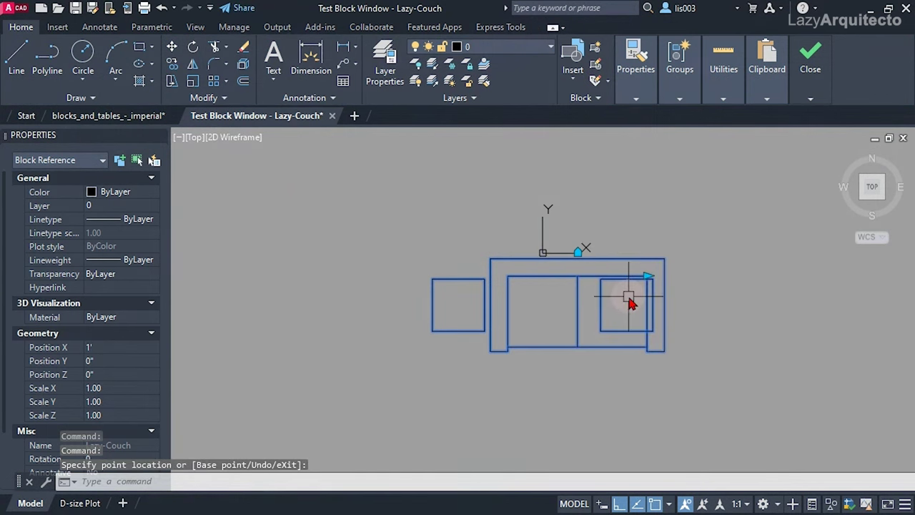
scroll(418, 311, "up", 2)
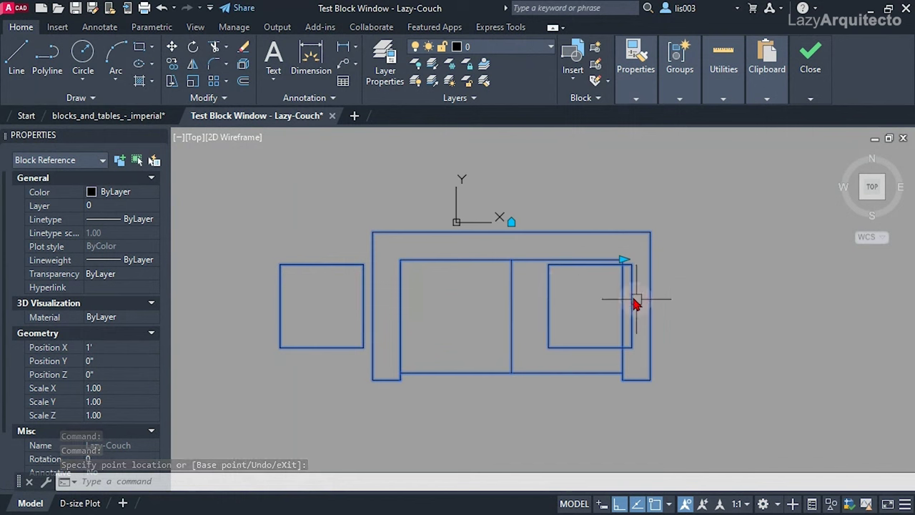
left_click(626, 266)
left_click(627, 266)
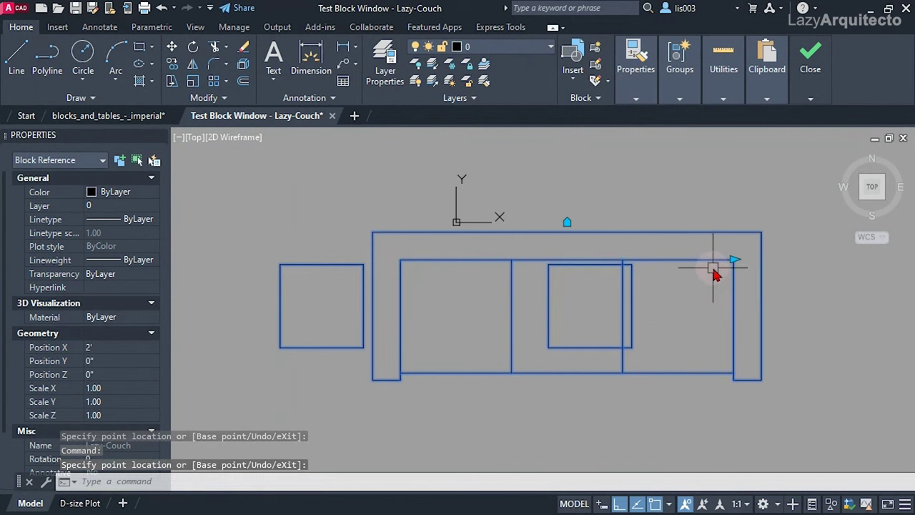
scroll(651, 303, "down", 2)
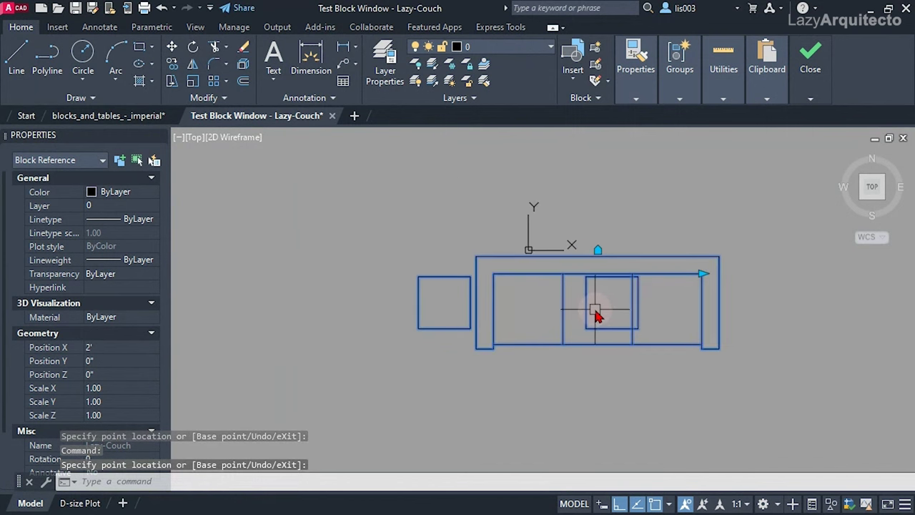
left_click(702, 275)
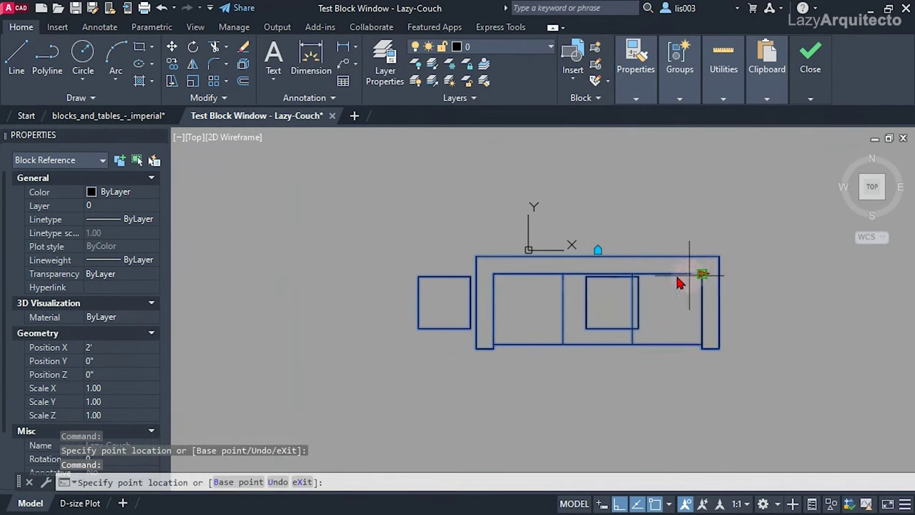
left_click(597, 279)
scroll(562, 284, "up", 2)
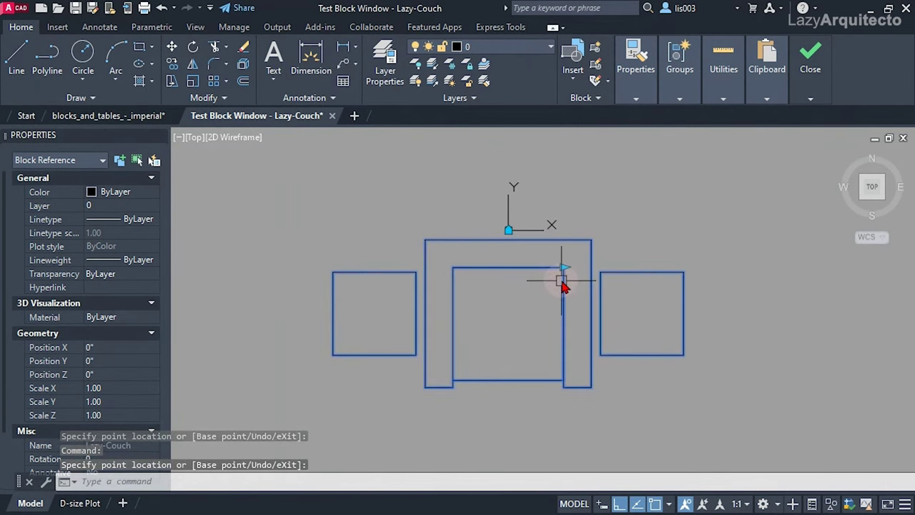
left_click(639, 268)
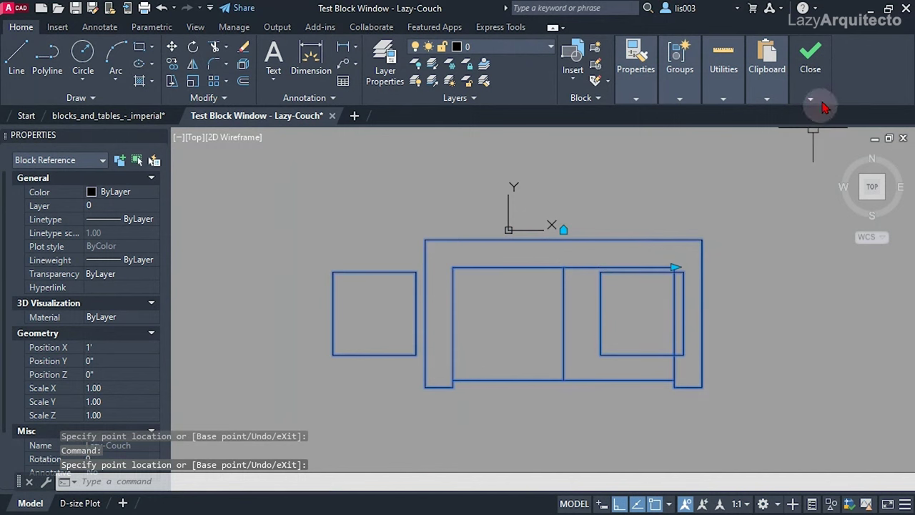
- Close the test window and recentre the couch in the Block Editor
mouse_move(815, 79)
left_click(794, 150)
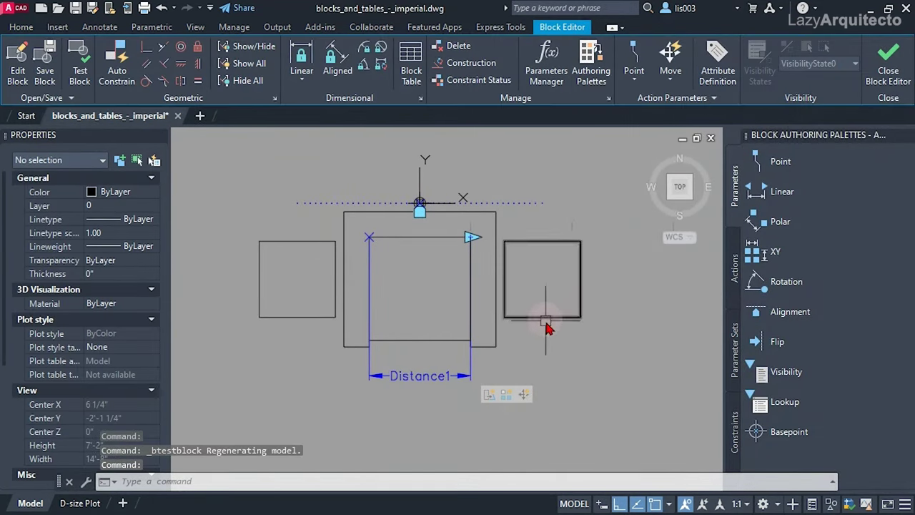
mouse_move(529, 361)
middle_mouse_down()
mouse_move(546, 376)
mouse_move(531, 374)
middle_mouse_up()
mouse_move(506, 390)
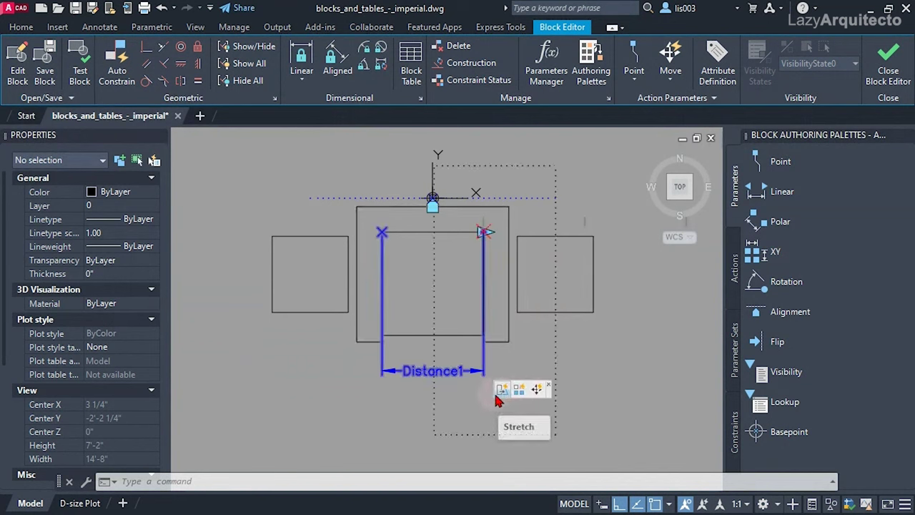
middle_click_drag(498, 400, 429, 402)
- Redraw the Stretch action's frame and add the right side table to its selection set
left_click(436, 399)
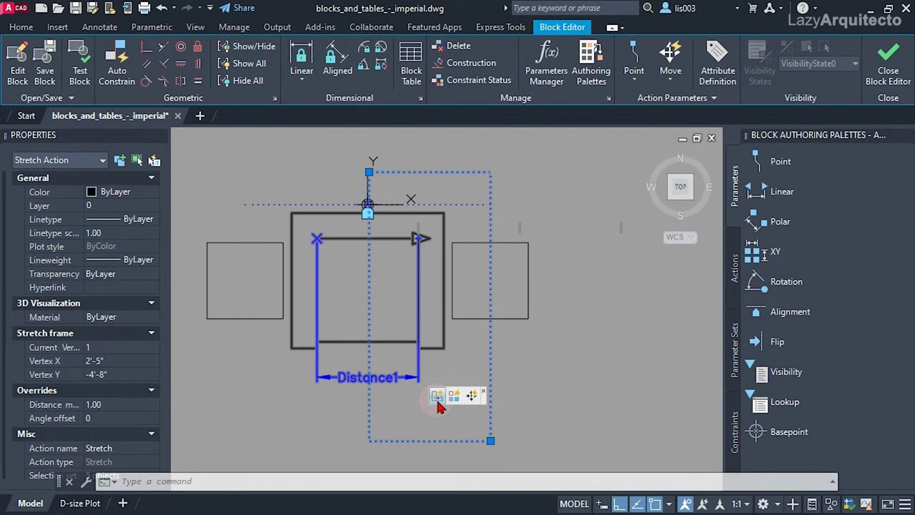
right_click(442, 399)
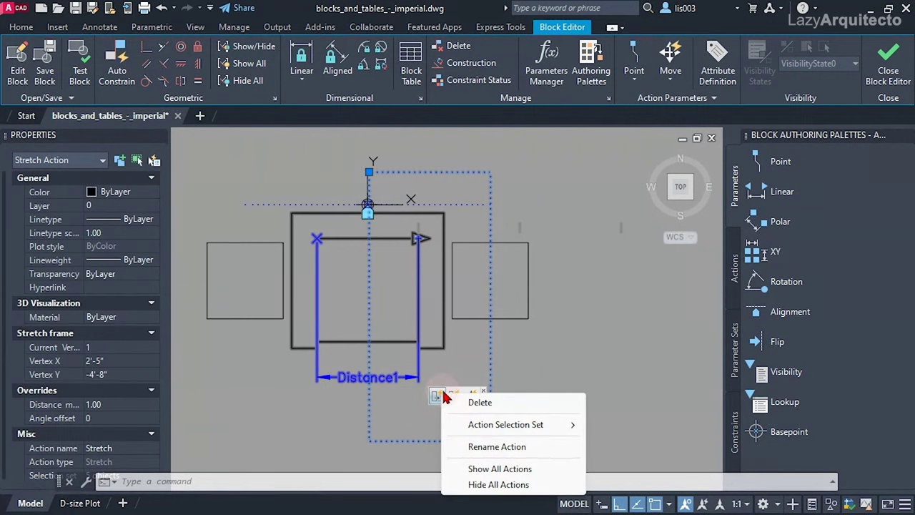
mouse_move(549, 429)
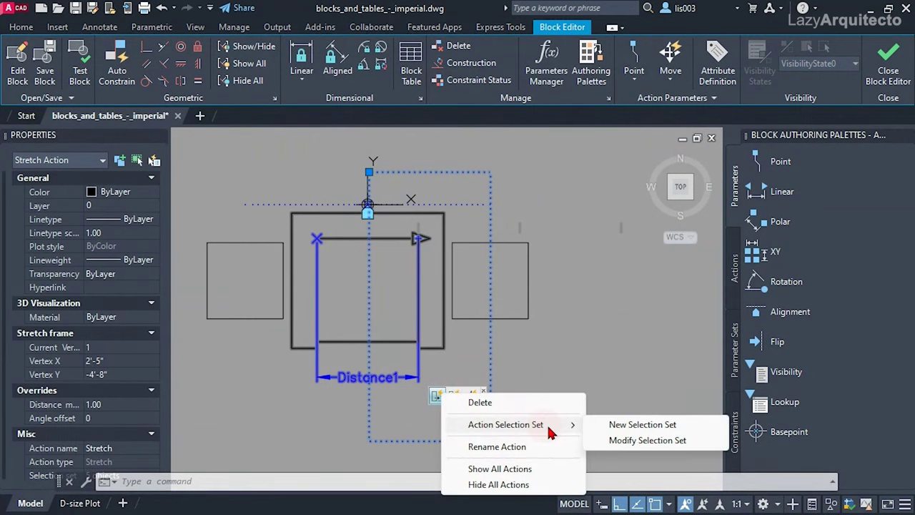
left_click(620, 440)
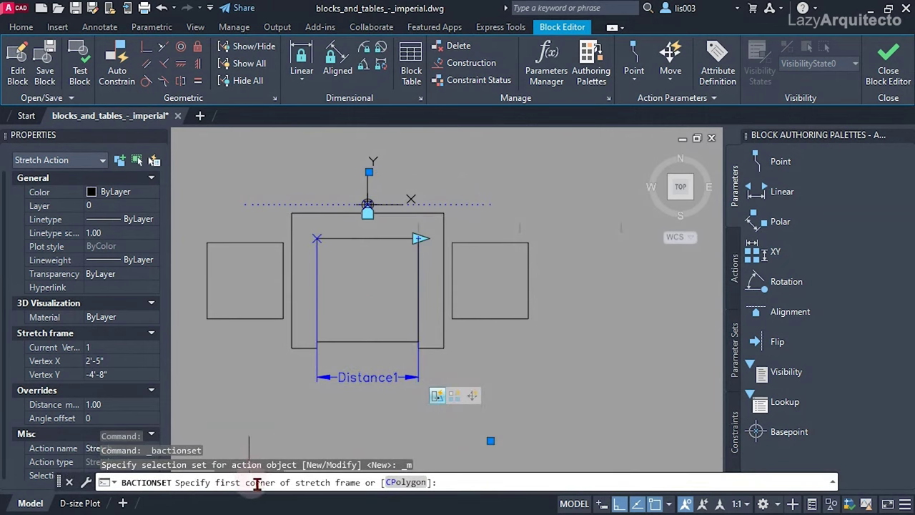
left_click(369, 171)
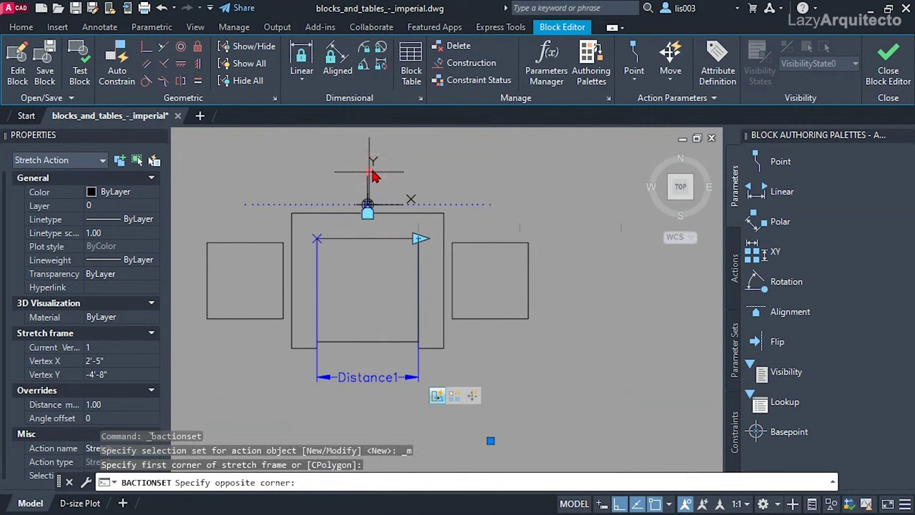
left_click(566, 438)
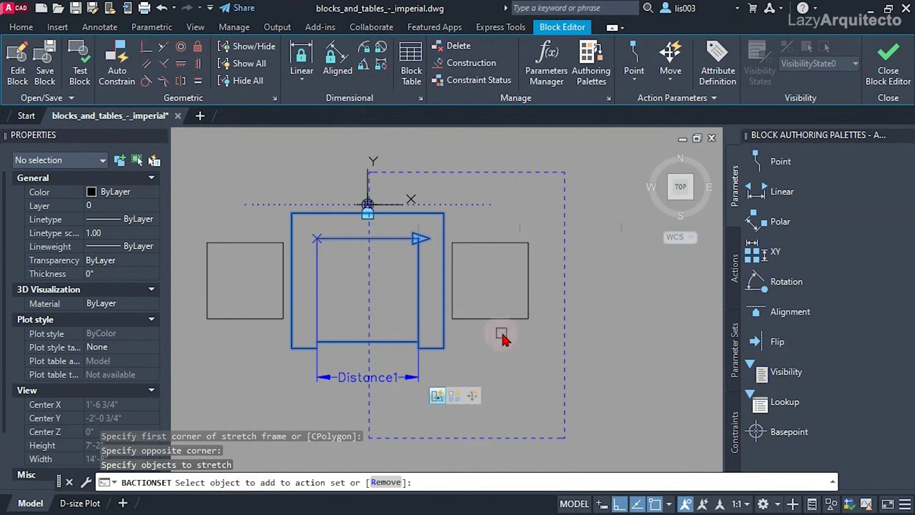
left_click(530, 256)
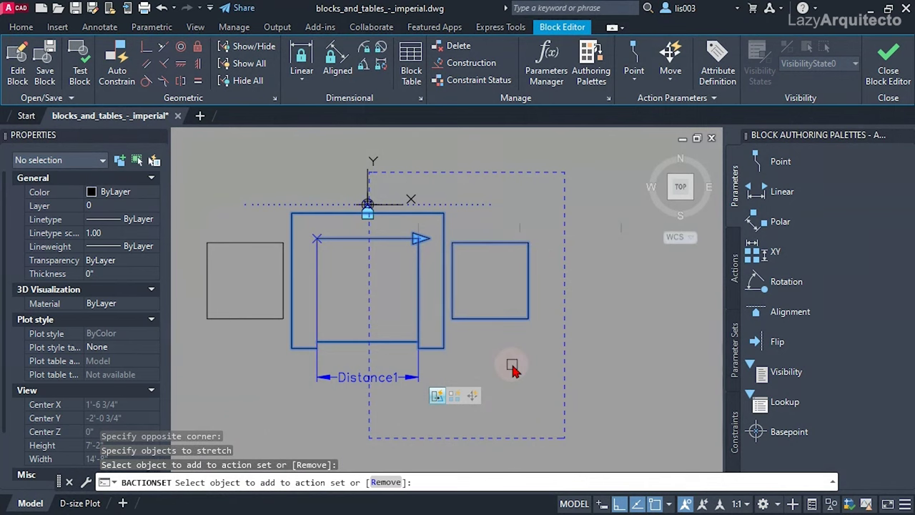
key("Return")
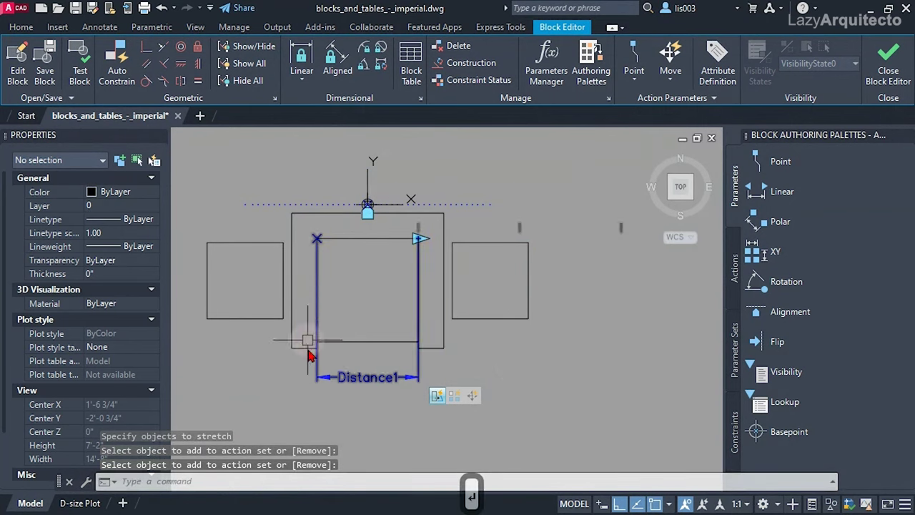
- In the Test Block window, stretch the couch from two to three cushions and back
left_click(80, 72)
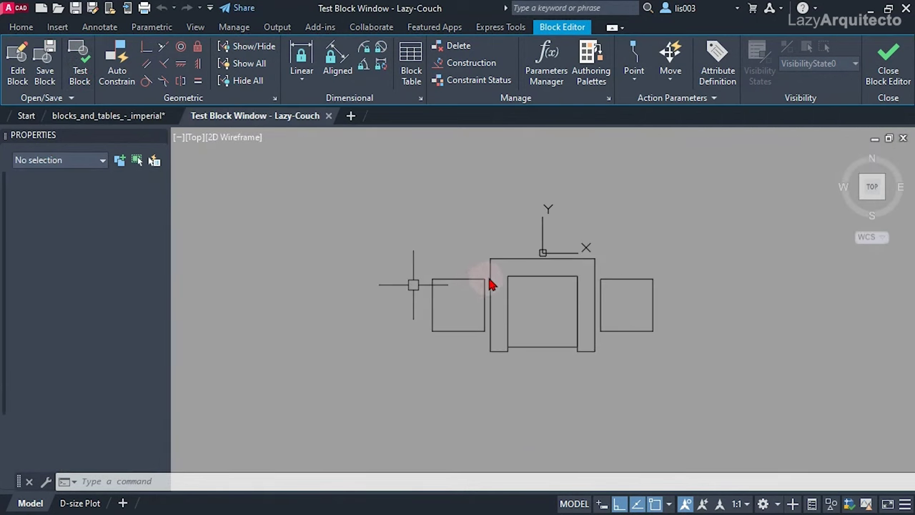
left_click(491, 261)
middle_click_drag(513, 304, 439, 307)
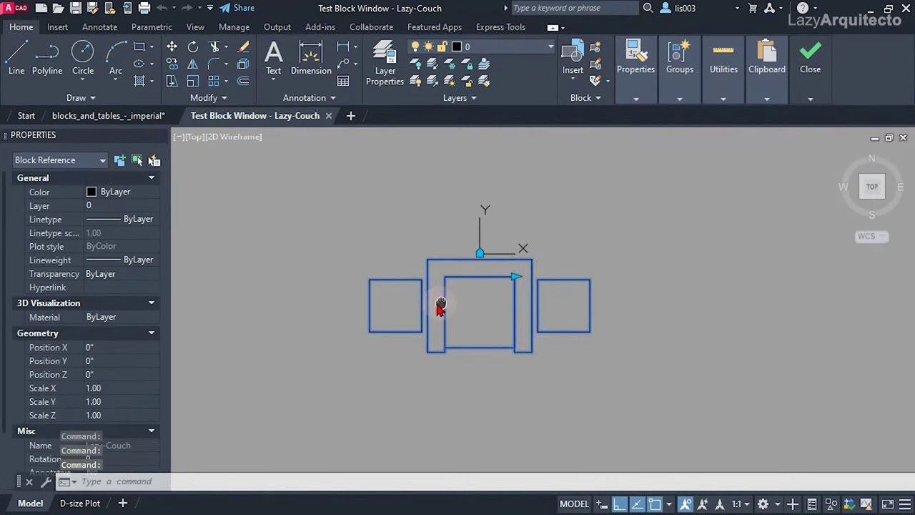
left_click(506, 279)
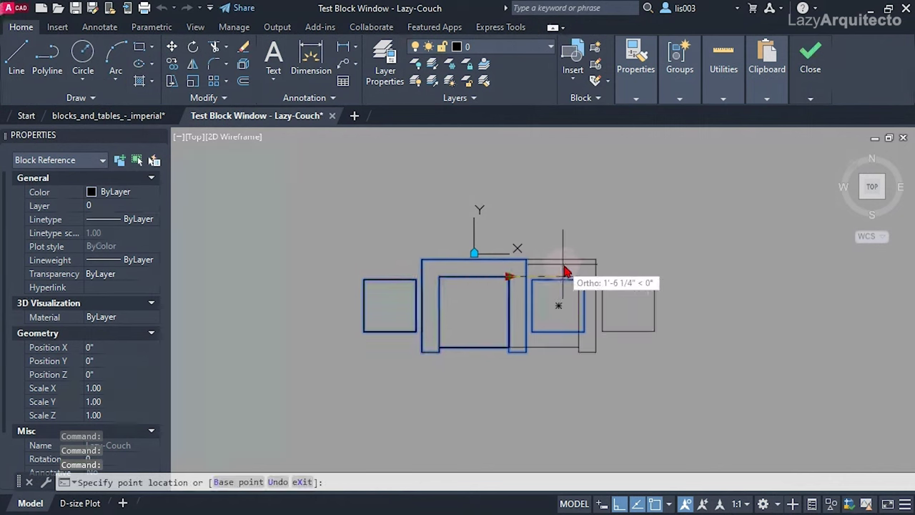
left_click(652, 277)
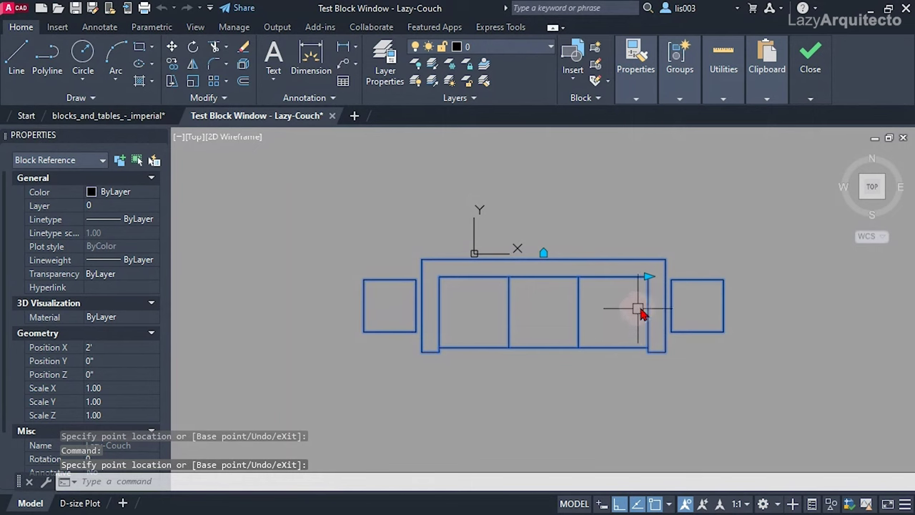
left_click(649, 279)
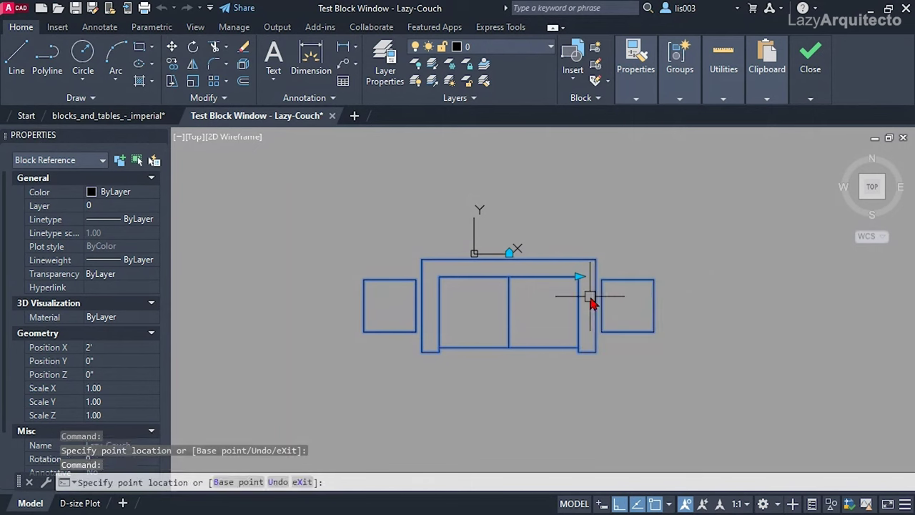
left_click(590, 301)
- Repeat the two-to-three-cushion stretch and back, confirming the right side table follows
scroll(494, 269, "up", 2)
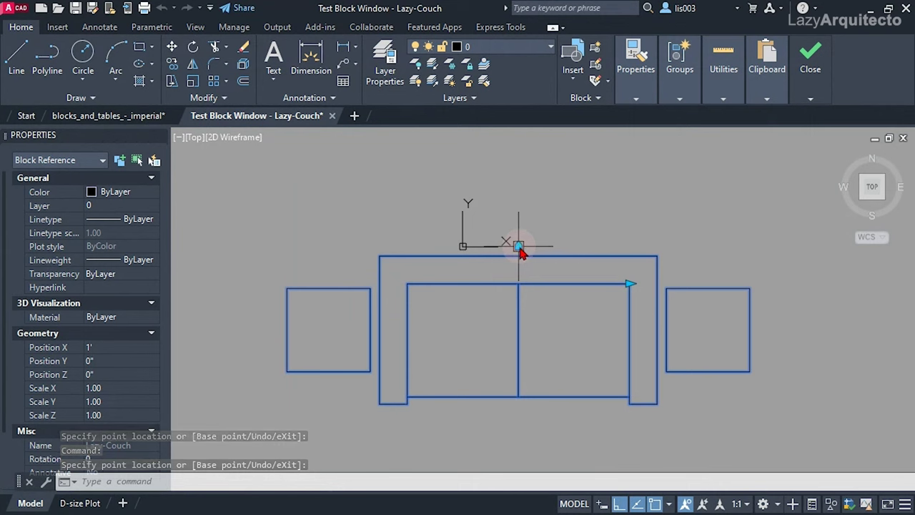
left_click(629, 284)
left_click(703, 273)
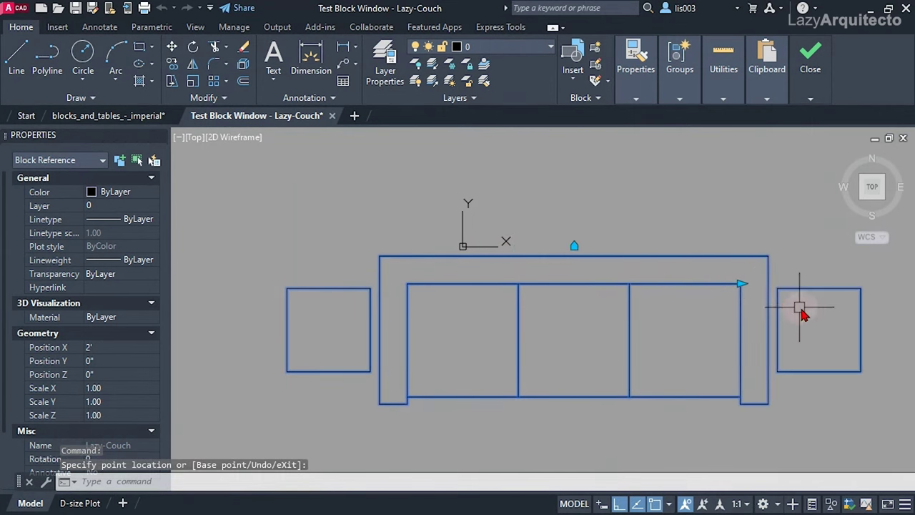
left_click(742, 284)
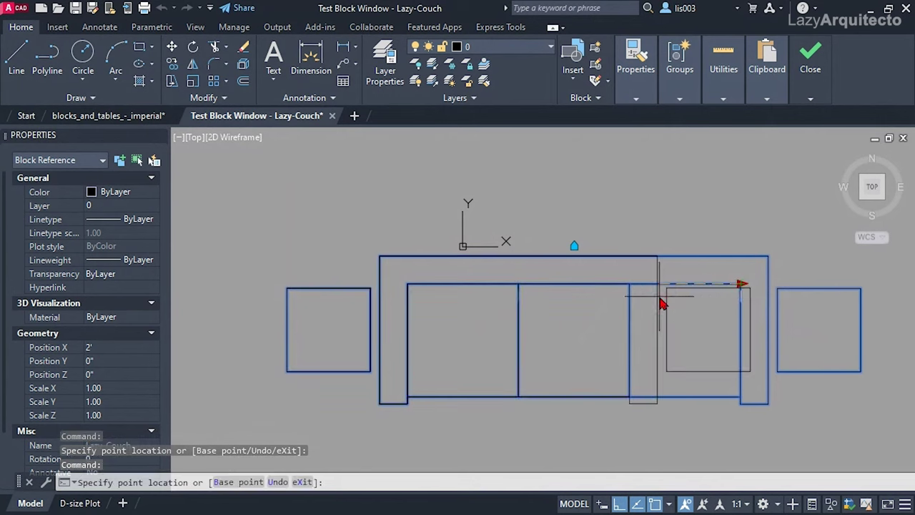
left_click(619, 300)
scroll(569, 293, "down", 2)
left_click(810, 99)
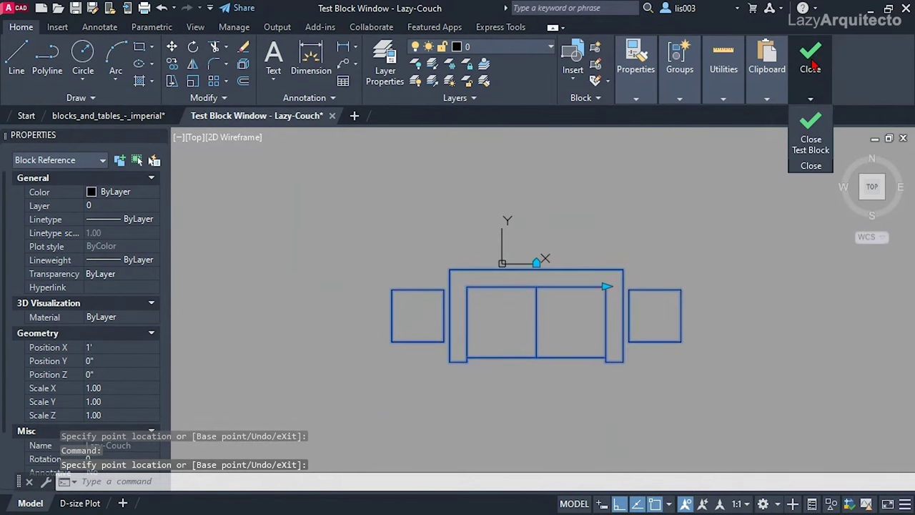
- Close the test window and return to the Lazy-Couch Block Editor
left_click(812, 143)
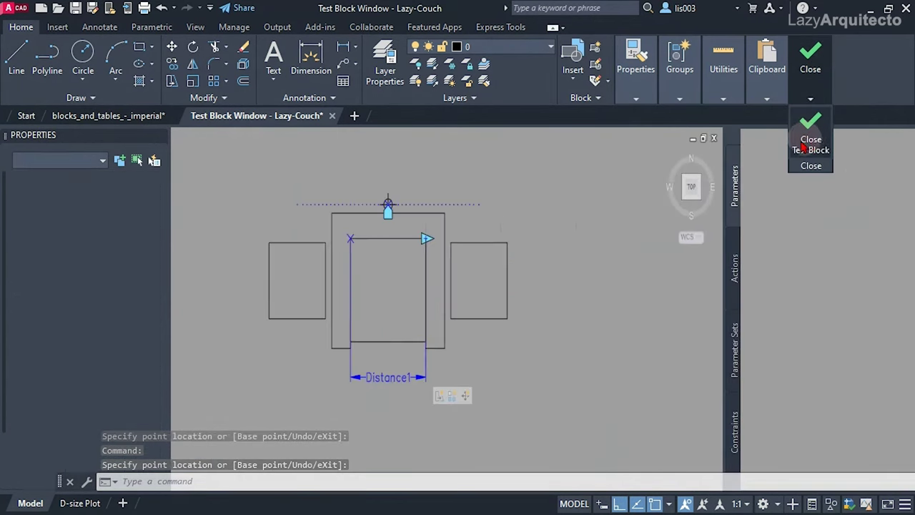
scroll(578, 308, "down", 3)
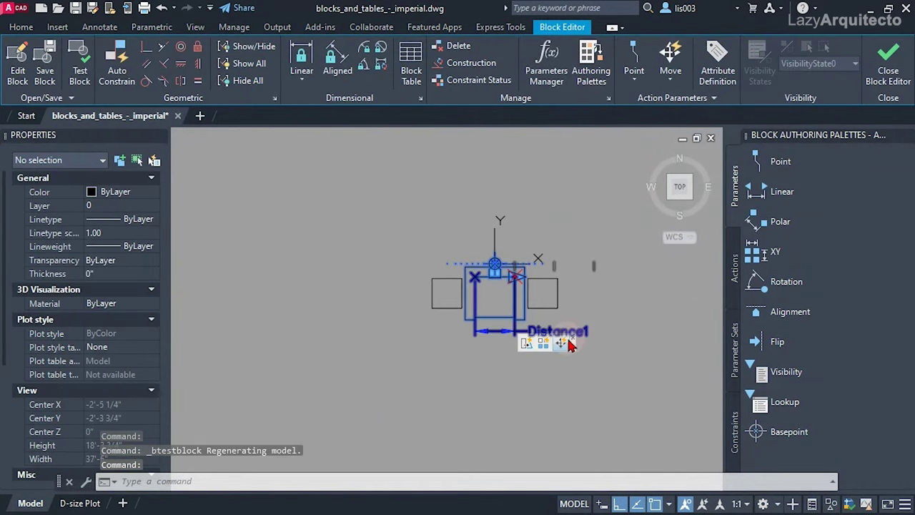
middle_click_drag(548, 405, 527, 353)
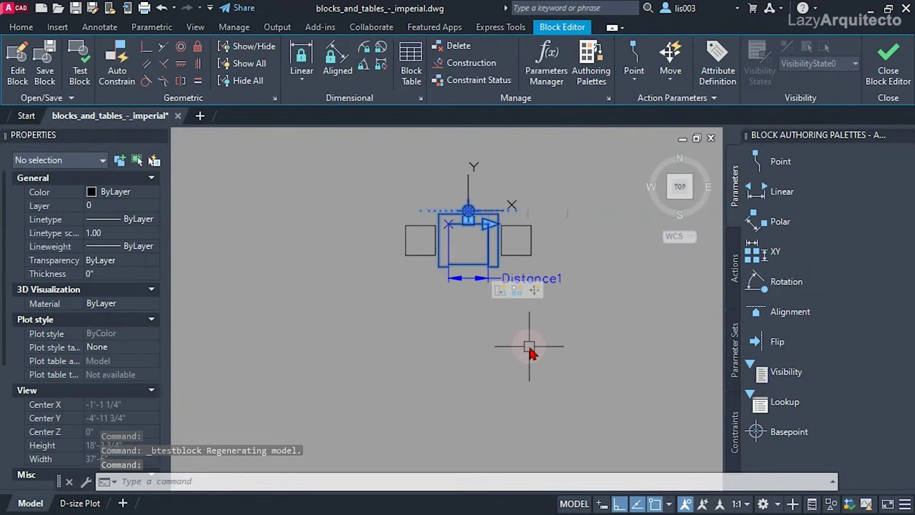
scroll(506, 234, "up", 2)
- Window-select the couch and COPY it straight down below the original
left_click(309, 164)
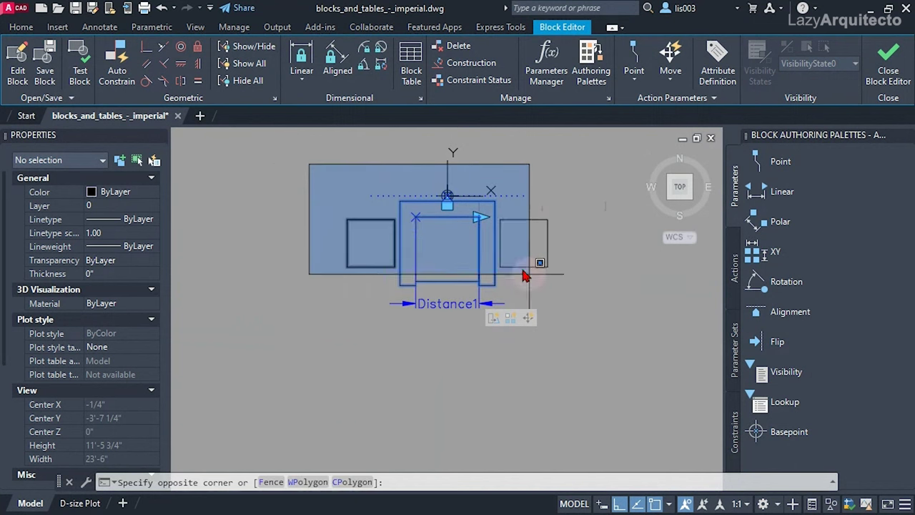
left_click(390, 185)
left_click(390, 185)
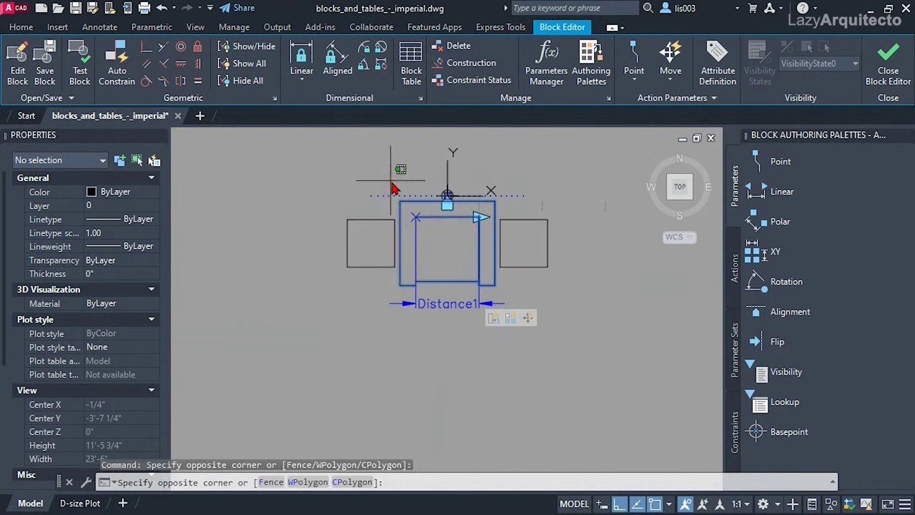
left_click(507, 304)
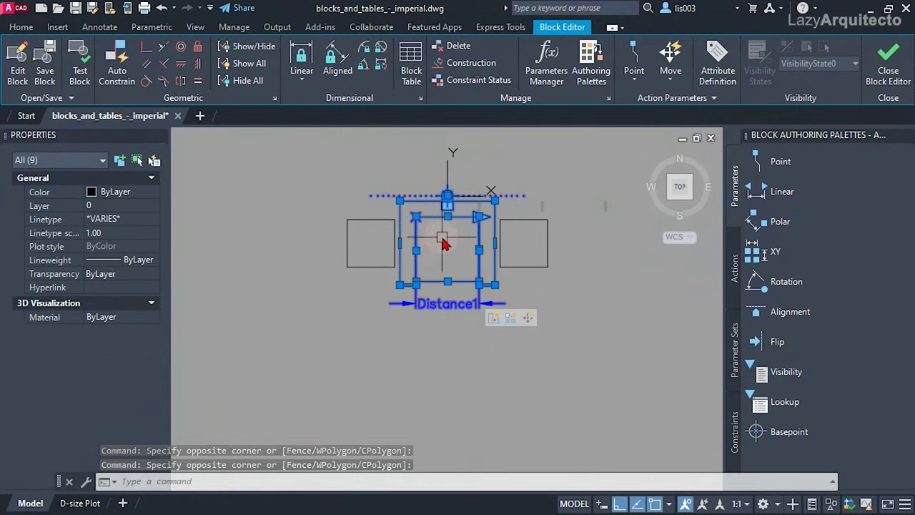
type("co")
key("Return")
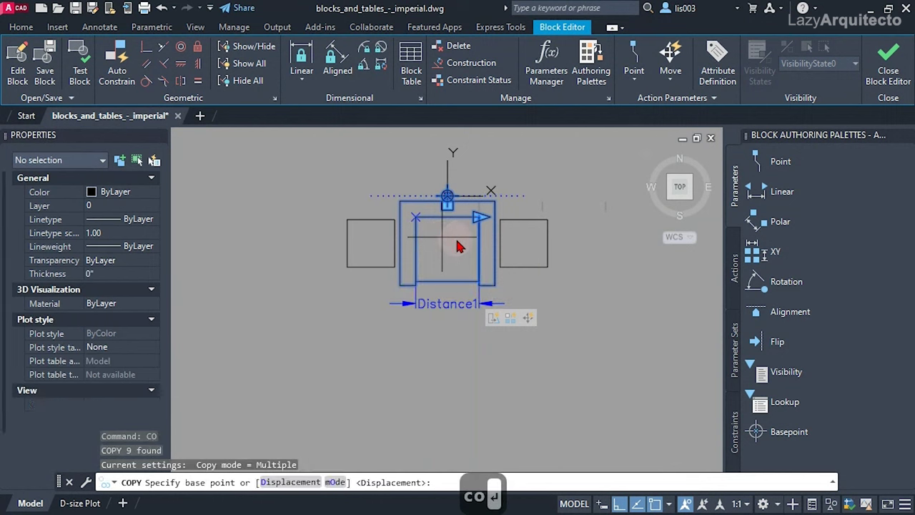
left_click(454, 243)
left_click(474, 414)
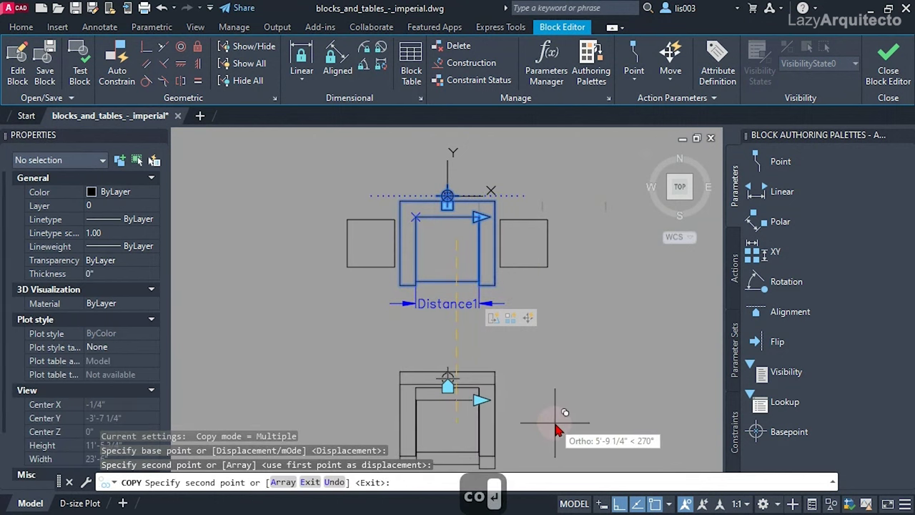
key("Escape")
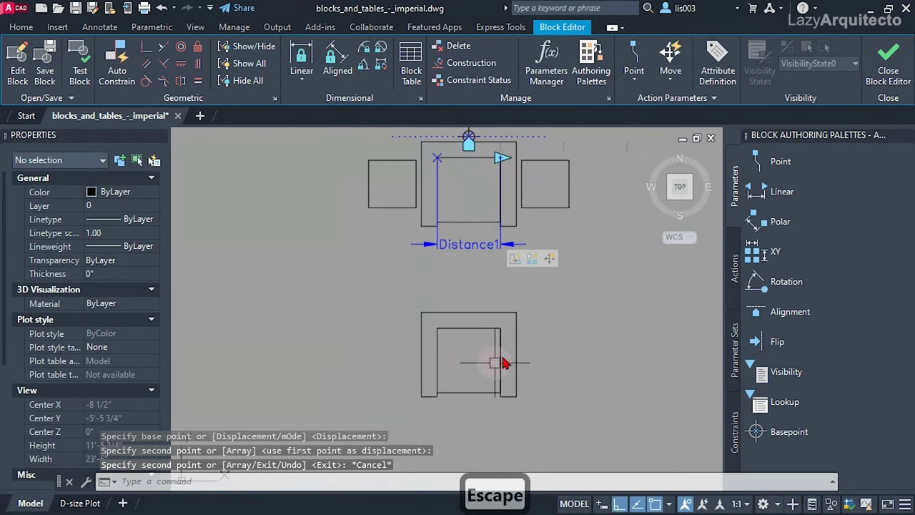
- ROTATE the lower couch copy about a picked pivot point
left_click_drag(412, 306, 543, 406)
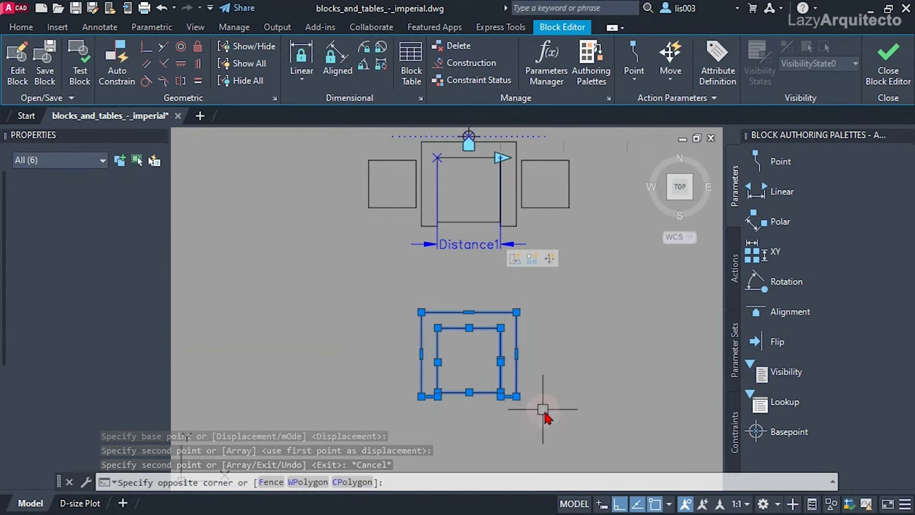
type("ro")
key("Return")
left_click(472, 345)
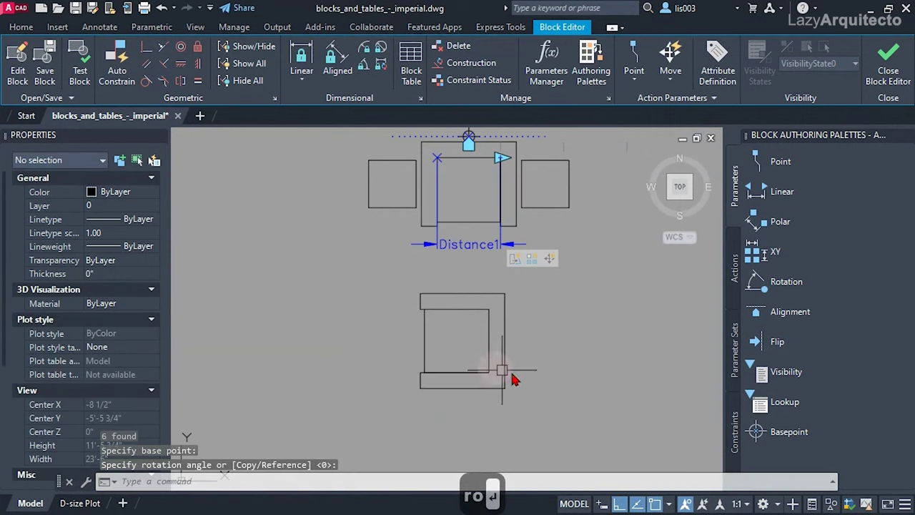
- Move the rotated copy from its corner to sit beside the original couch
left_click(402, 295)
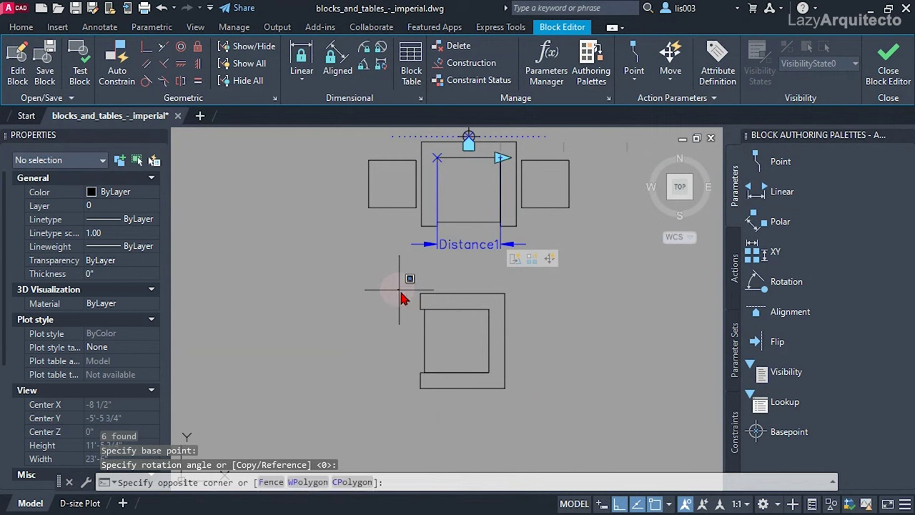
left_click(532, 415)
type("m")
key("Return")
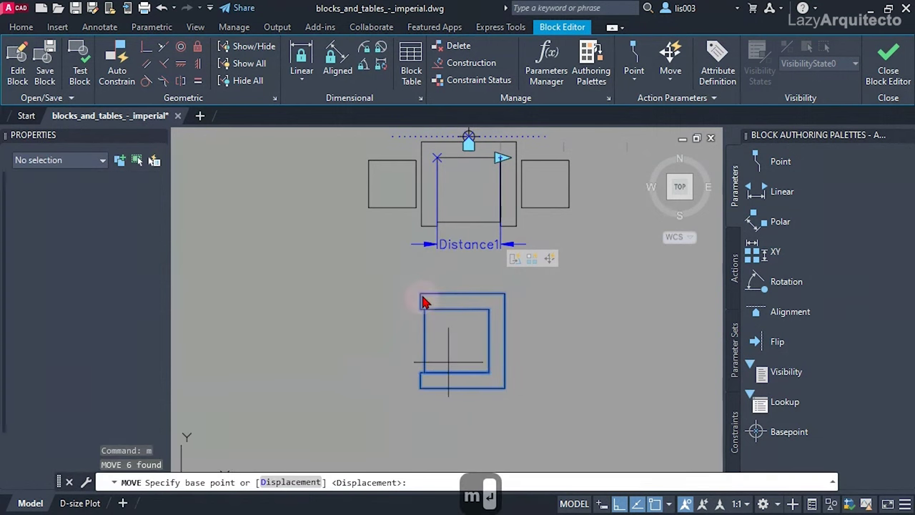
left_click(420, 294)
scroll(529, 215, "up", 2)
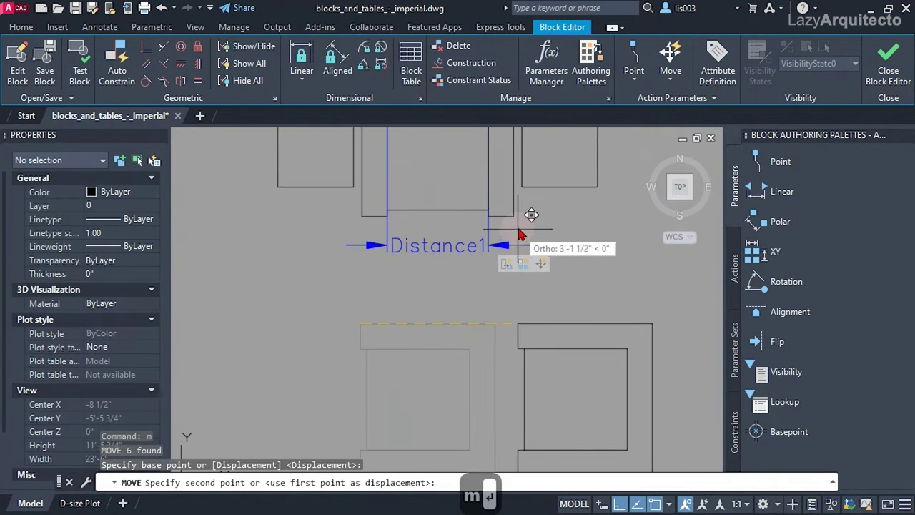
left_click(516, 219)
scroll(535, 261, "down", 2)
- Move the previously selected rotated copy 12 inches down
type("m")
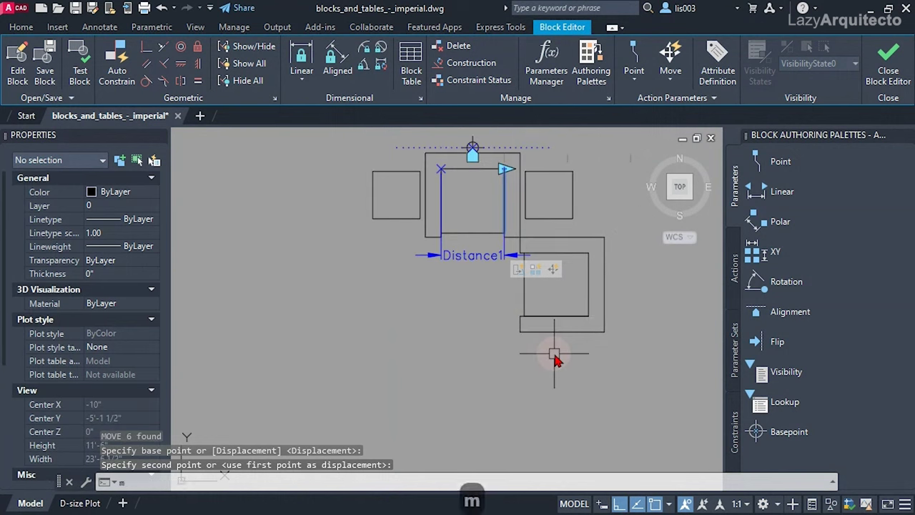
key("Return")
left_click(552, 353)
left_click(670, 368)
type("p")
key("Return")
key("Return")
left_click(656, 371)
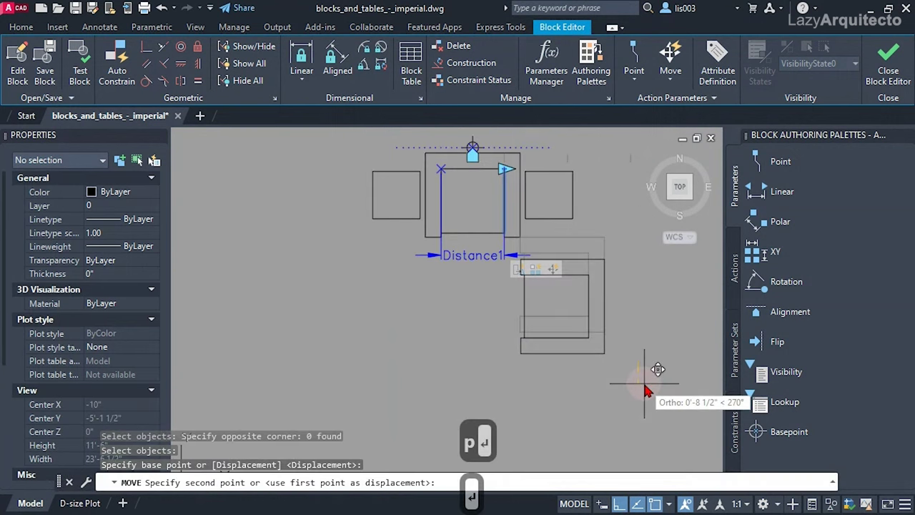
type("12")
key("Return")
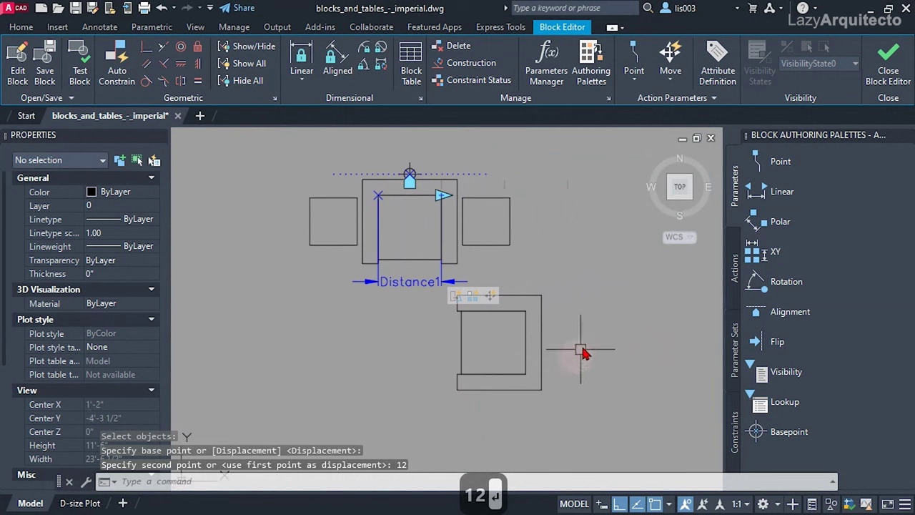
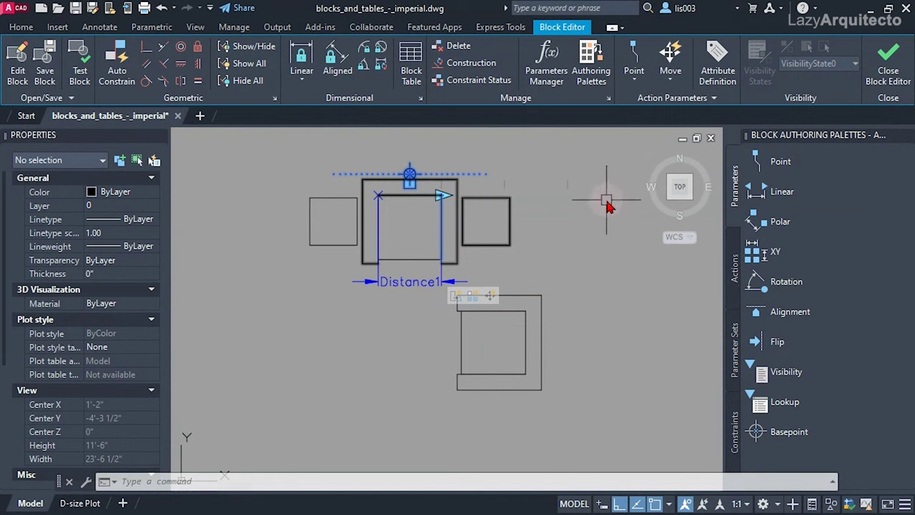
- Cancel the move and place a Visibility1 parameter at the couch block's top corner
key("Escape")
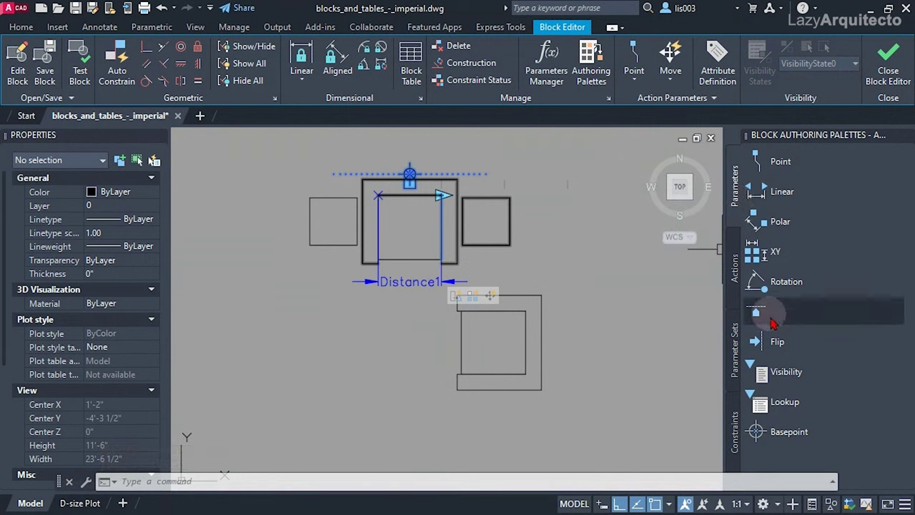
left_click(787, 372)
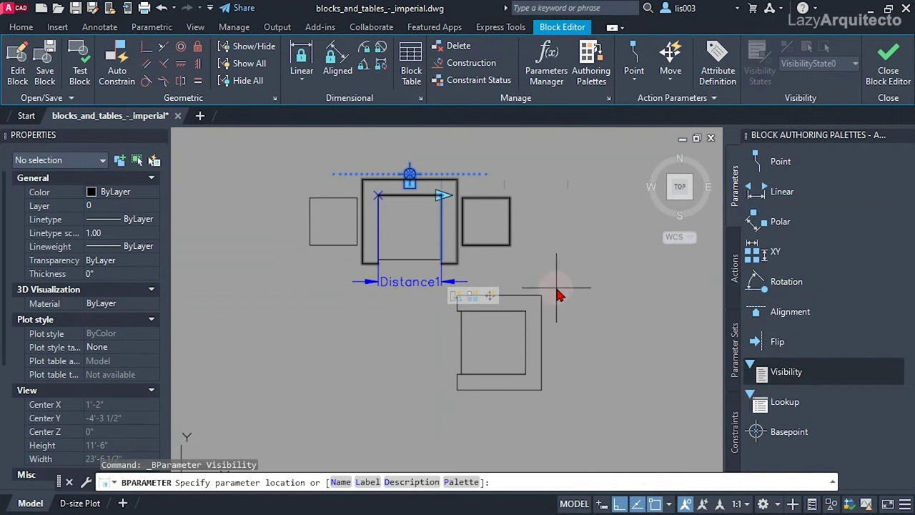
scroll(557, 283, "up", 2)
scroll(561, 280, "down", 2)
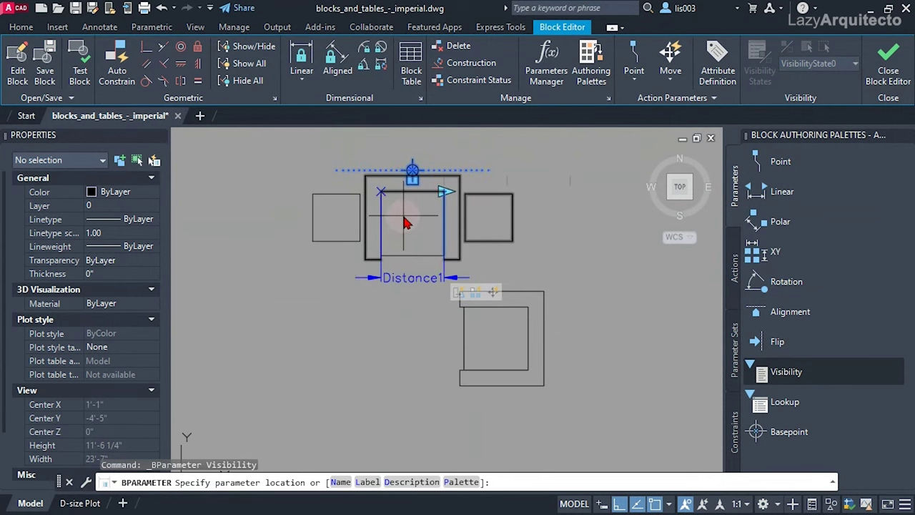
scroll(404, 219, "up", 2)
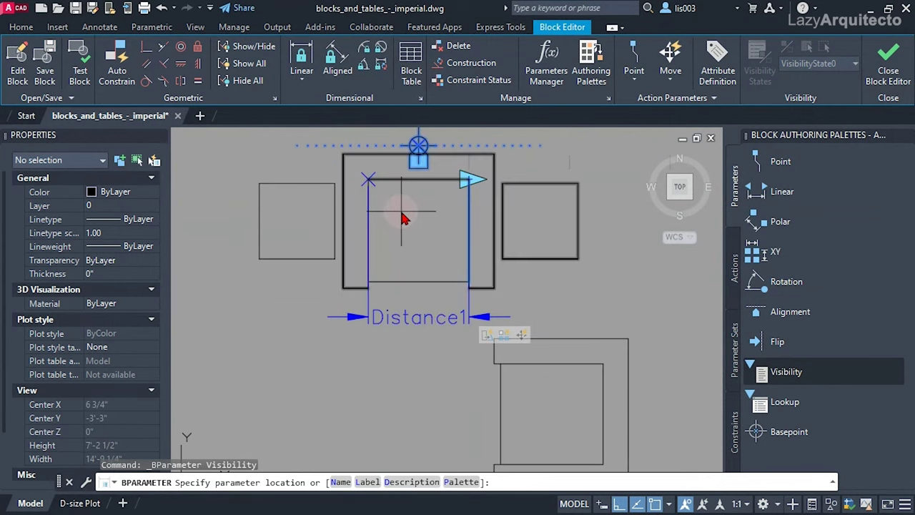
left_click(369, 184)
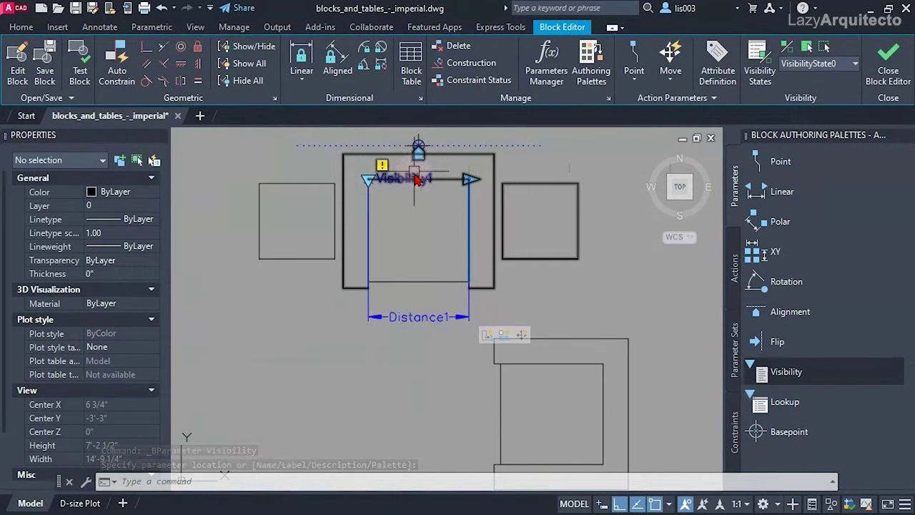
scroll(429, 207, "down", 1)
scroll(440, 197, "up", 1)
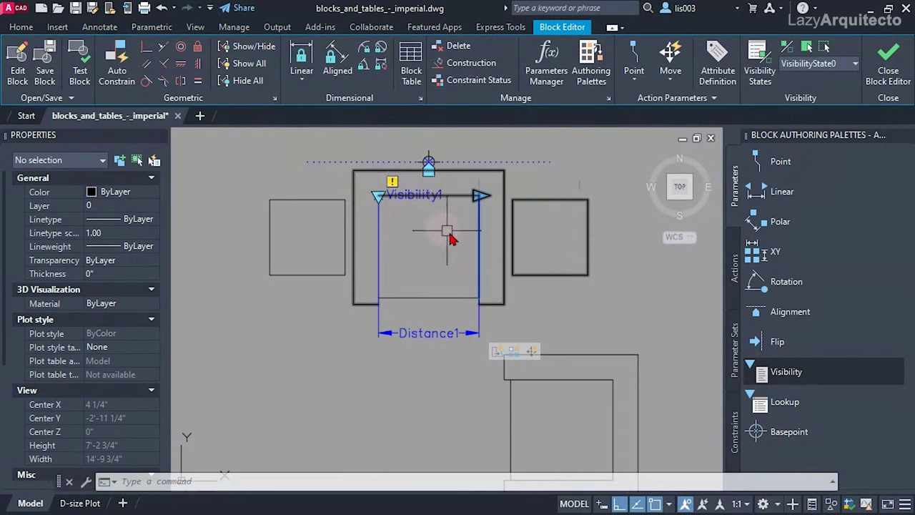
scroll(564, 313, "down", 3)
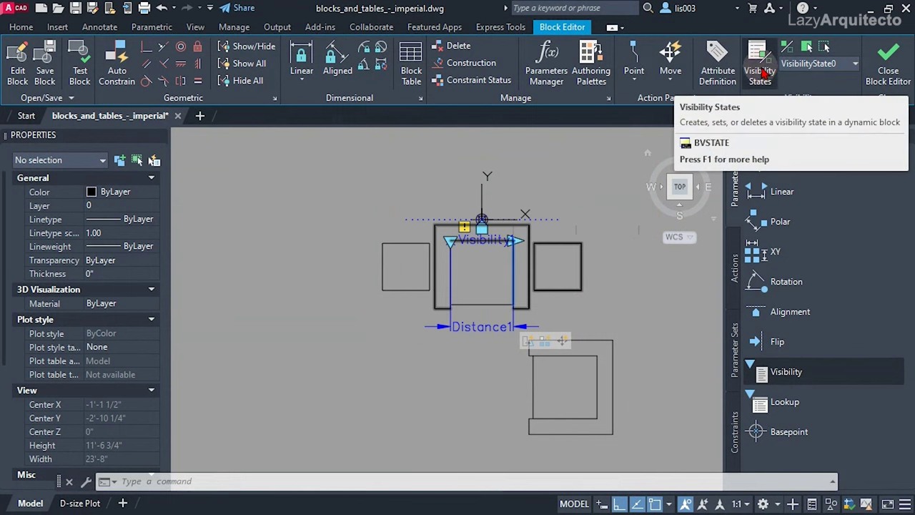
- Rename the default visibility state VisibilityState0 to 1-COUCH
left_click(762, 72)
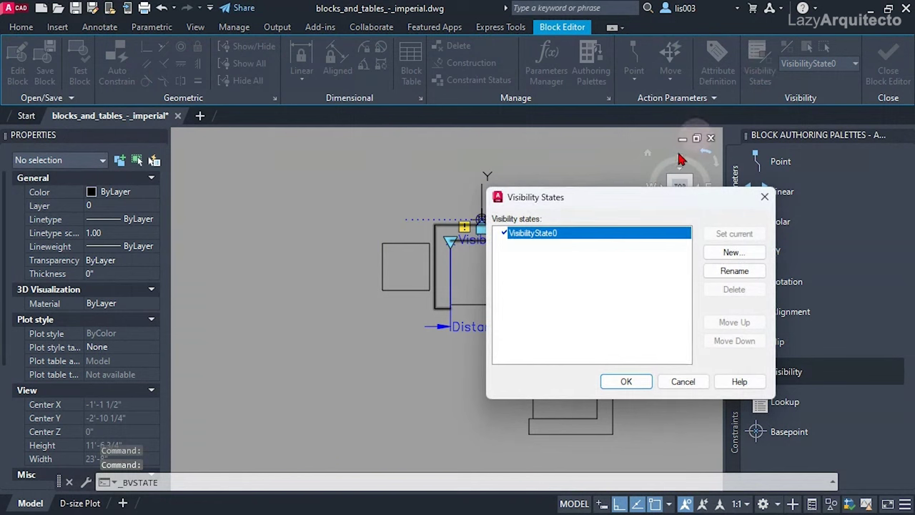
left_click_drag(661, 202, 708, 189)
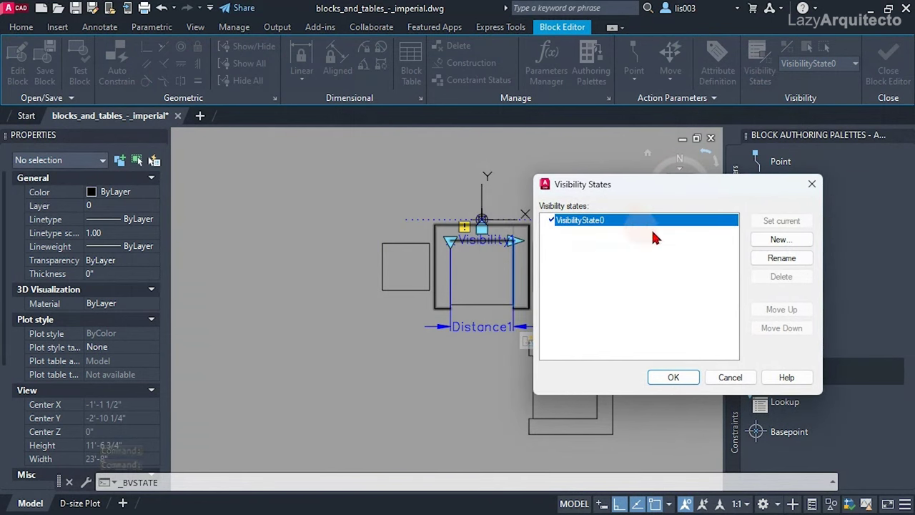
left_click(767, 259)
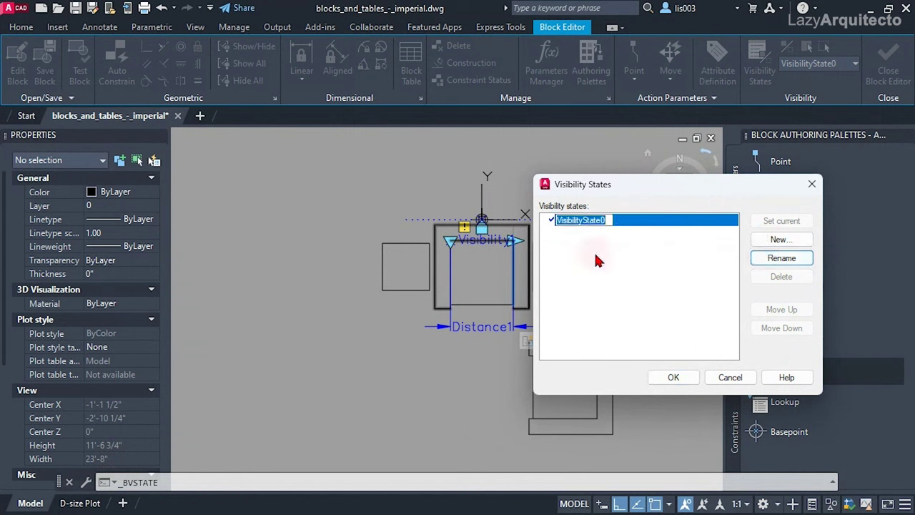
type("1-")
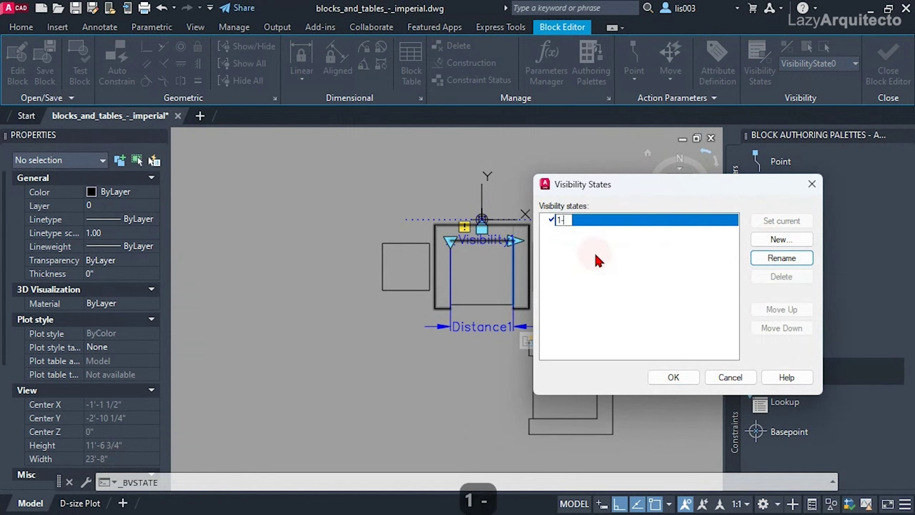
type("couch")
key("BackSpace")
key("BackSpace")
key("BackSpace")
key("BackSpace")
key("BackSpace")
key("Caps_Lock")
type("COUCH")
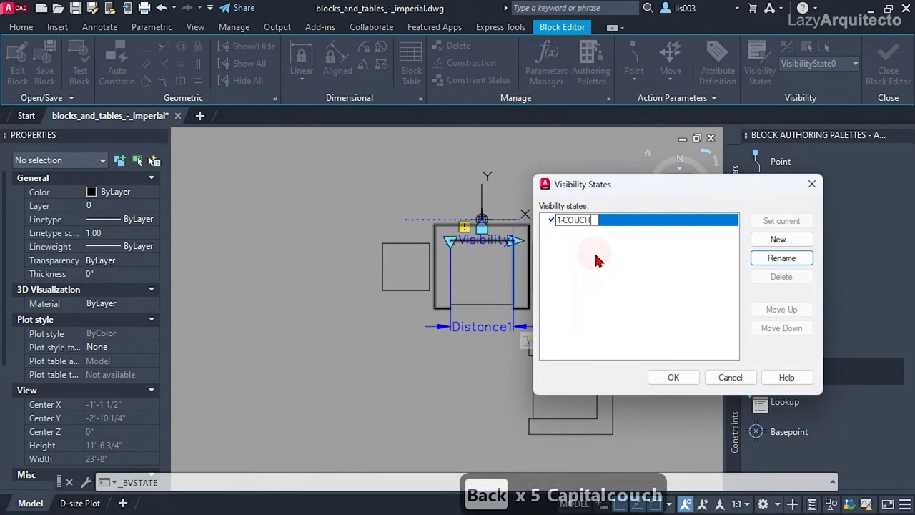
left_click(646, 247)
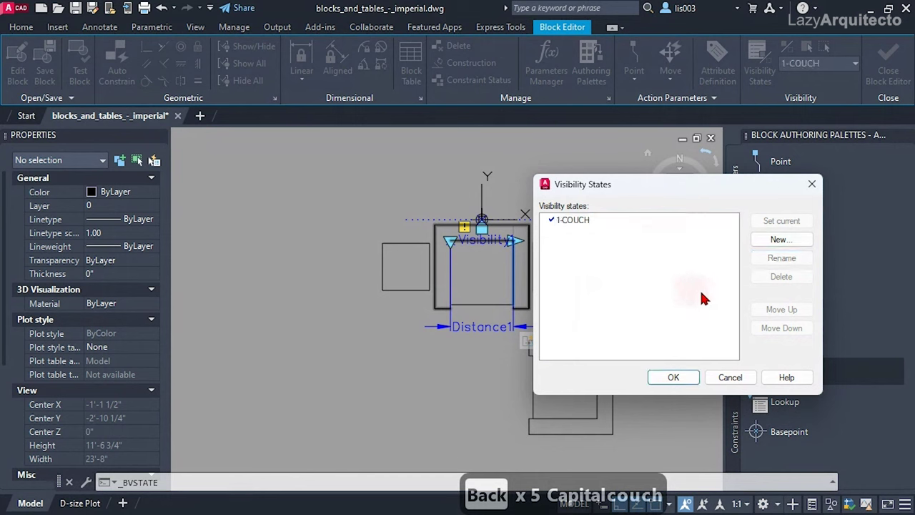
- Add a second visibility state named 2-COUCH and accept the states
left_click(803, 240)
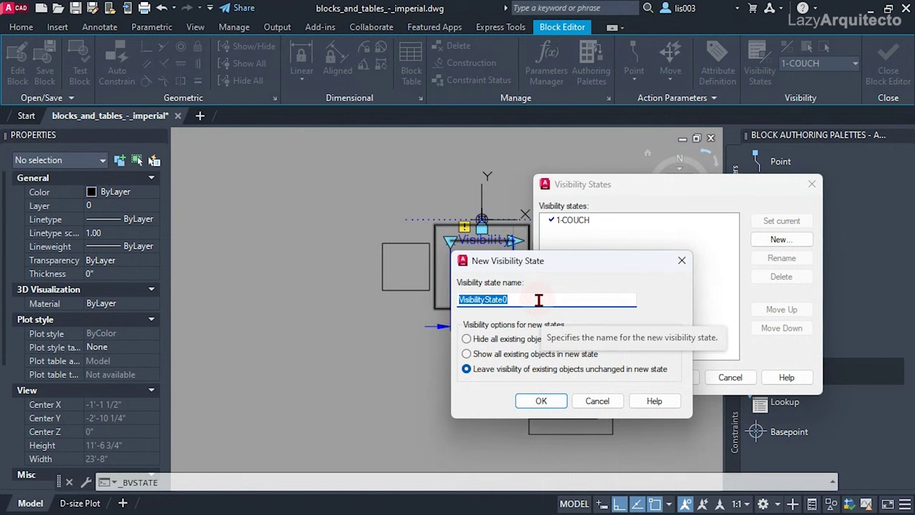
type("2-COUCH")
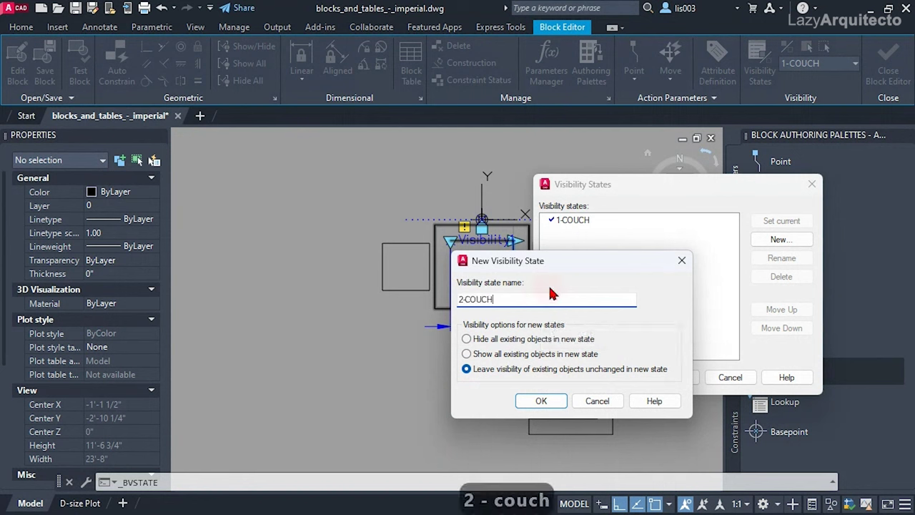
left_click(560, 403)
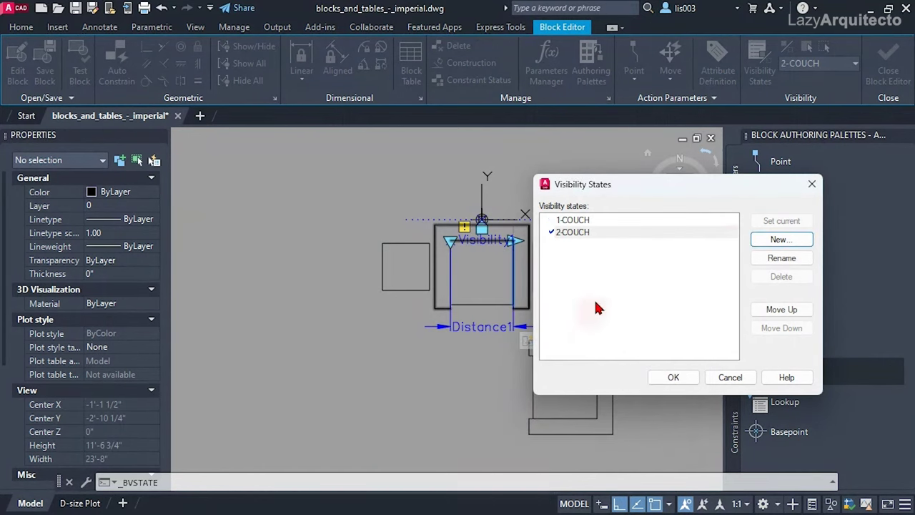
left_click(781, 240)
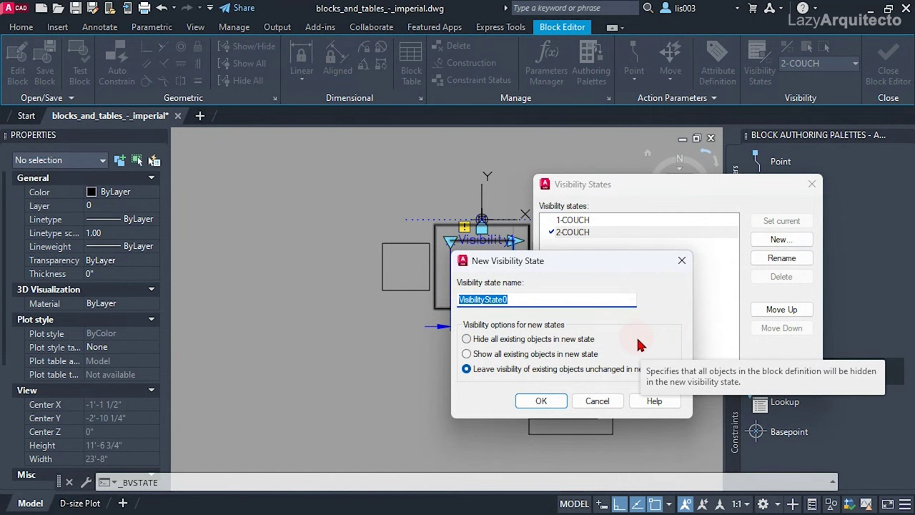
key("Escape")
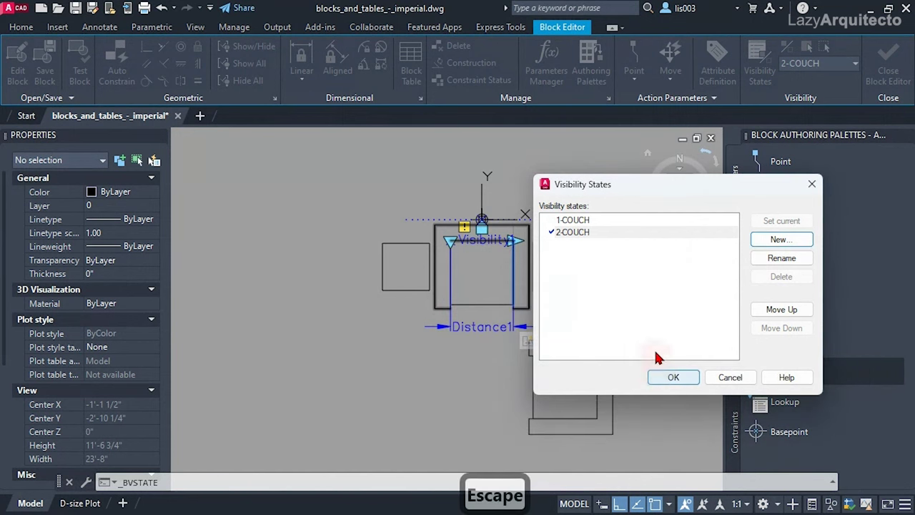
left_click(673, 379)
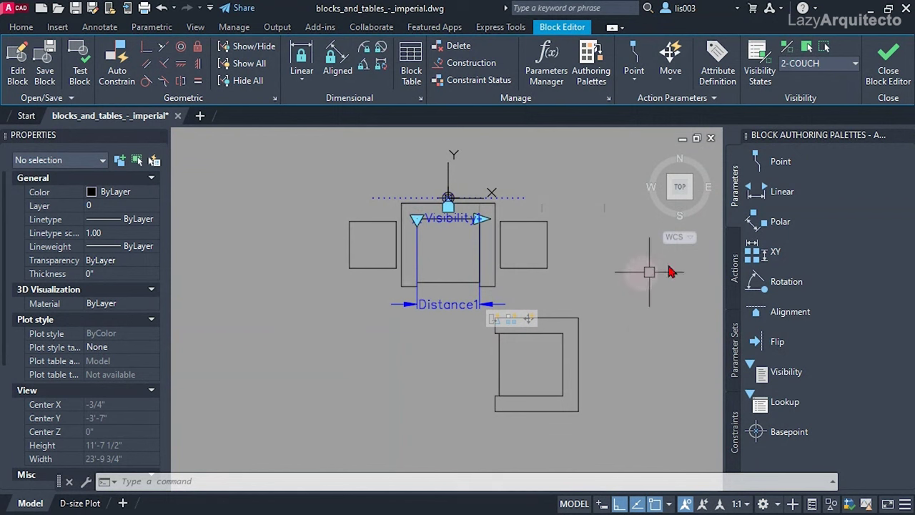
- In the 1-COUCH state, make the six lower L-shaped couch lines invisible
left_click(820, 65)
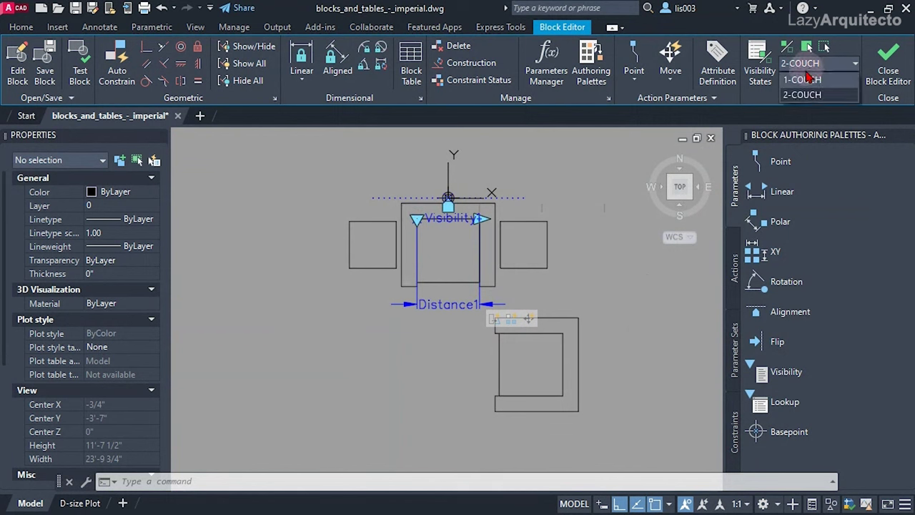
left_click(804, 80)
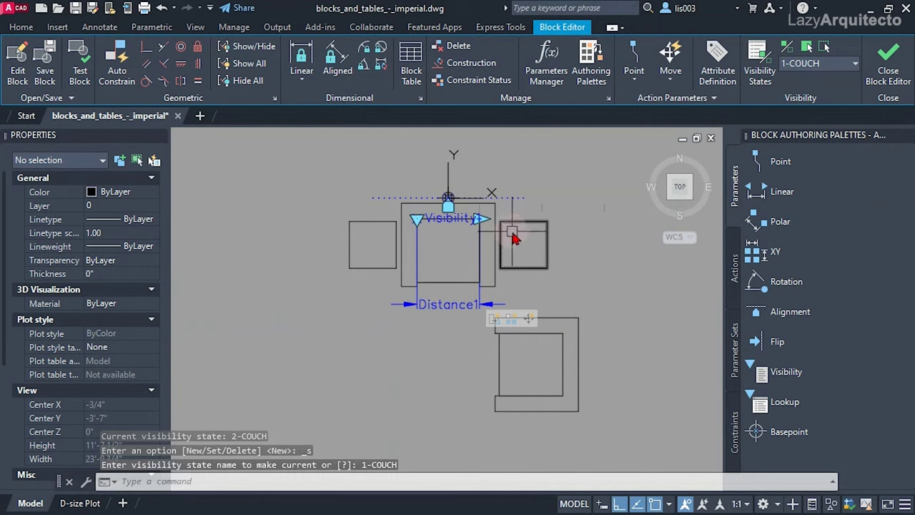
left_click(614, 427)
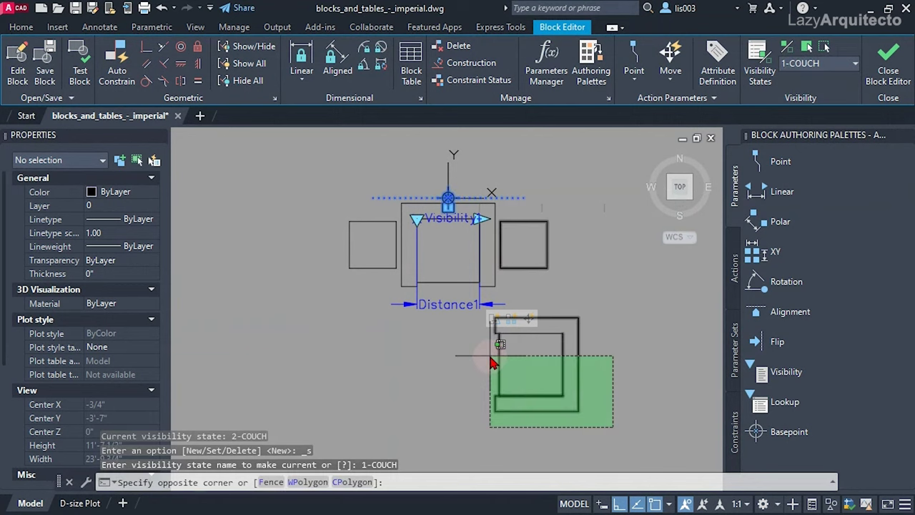
left_click(472, 336)
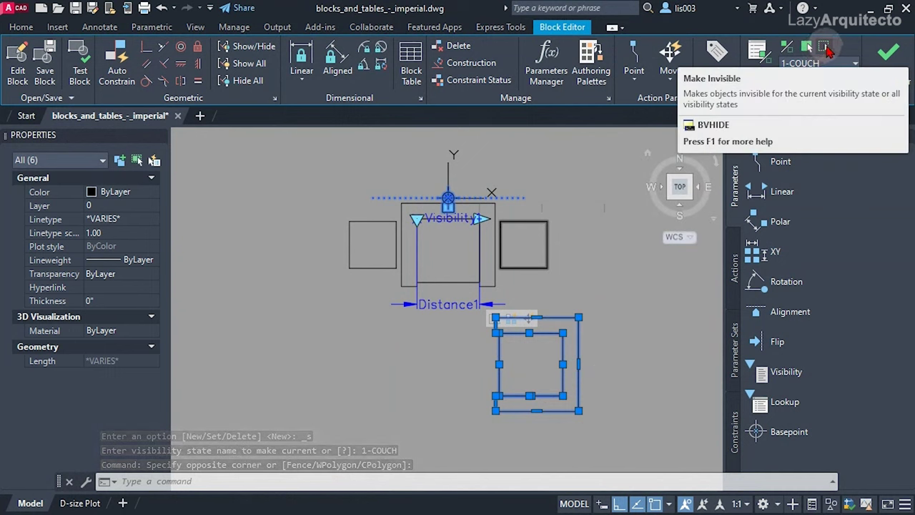
left_click(825, 47)
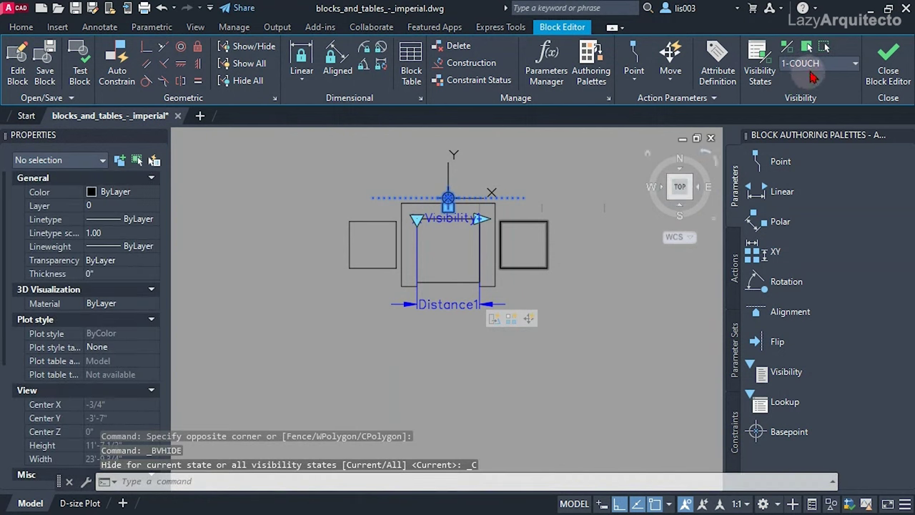
- Switch back to the 2-COUCH state and start a block test
left_click(814, 64)
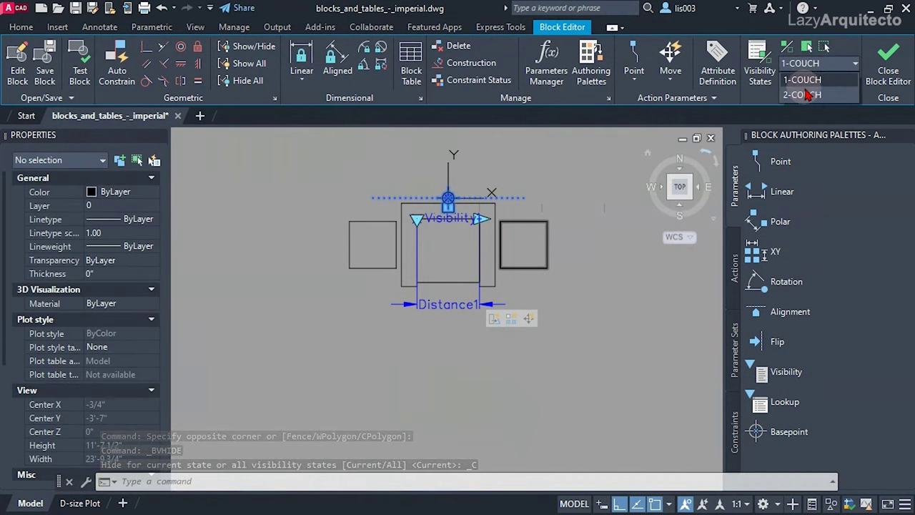
left_click(804, 90)
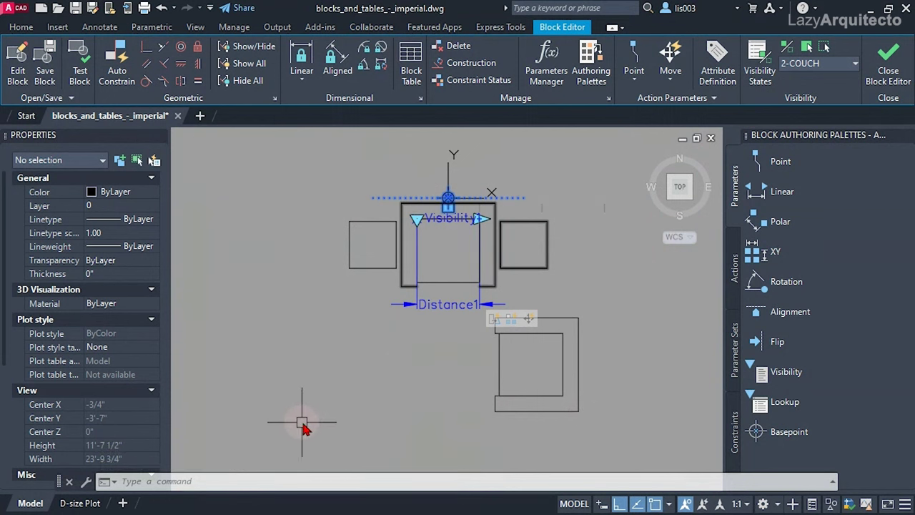
left_click(79, 70)
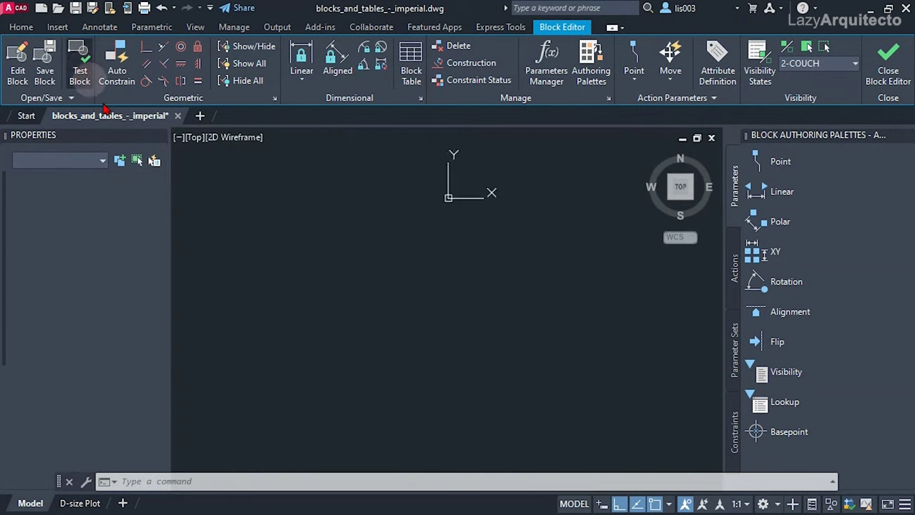
- In the test window, stretch the couch wider to two seats
left_click(507, 284)
left_click(554, 259)
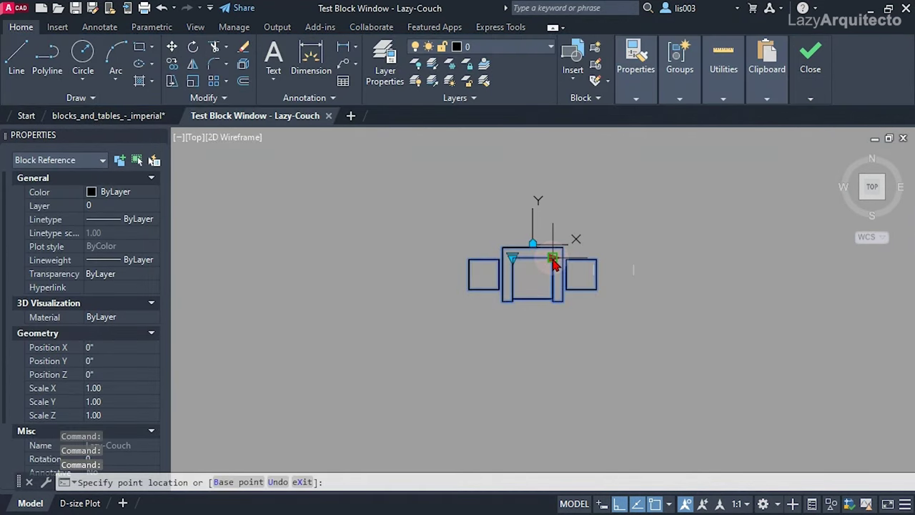
scroll(553, 262, "up", 2)
left_click(619, 257)
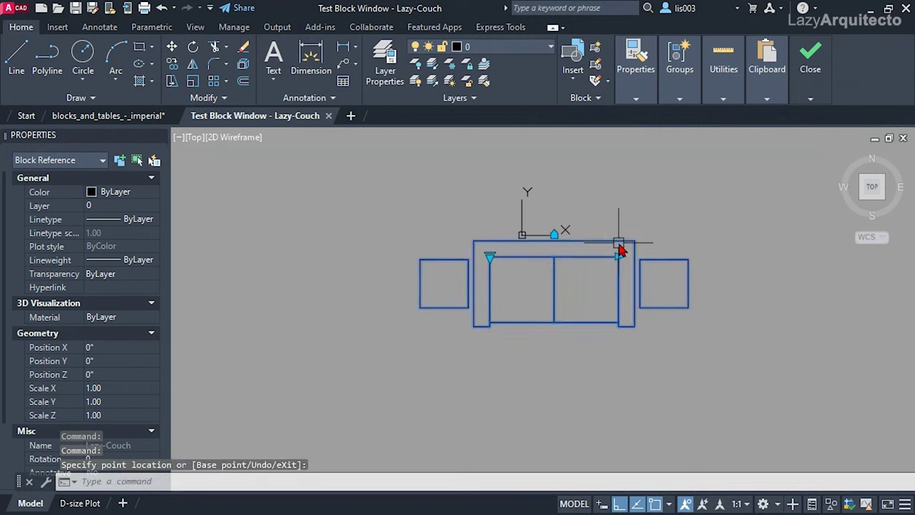
- Switch the test couch to 2-COUCH, stretch it to three seats, and close the test
left_click(490, 257)
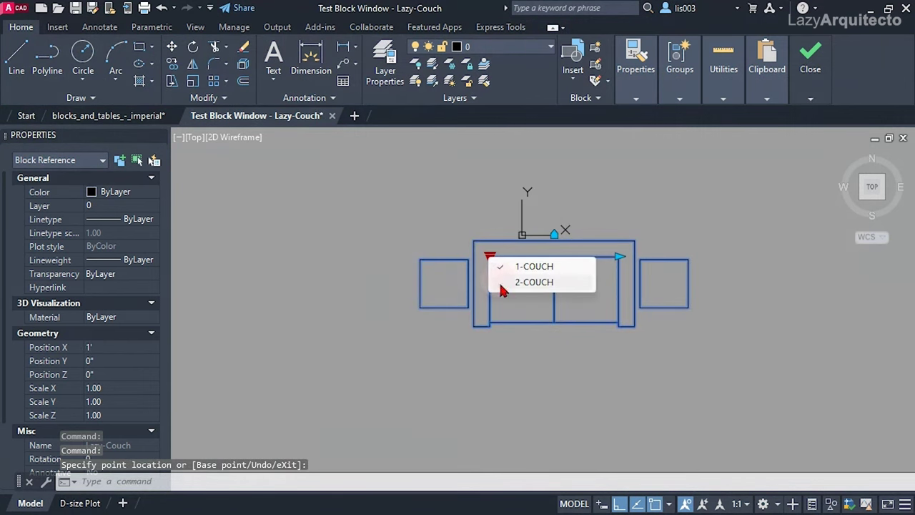
left_click(509, 283)
mouse_move(540, 374)
middle_mouse_down()
mouse_move(443, 312)
mouse_move(448, 321)
middle_mouse_up()
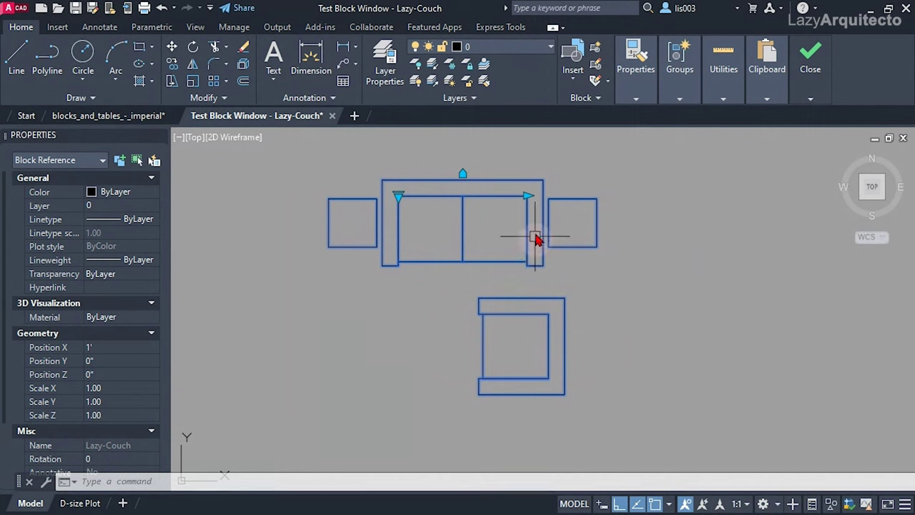
left_click(528, 195)
left_click(583, 194)
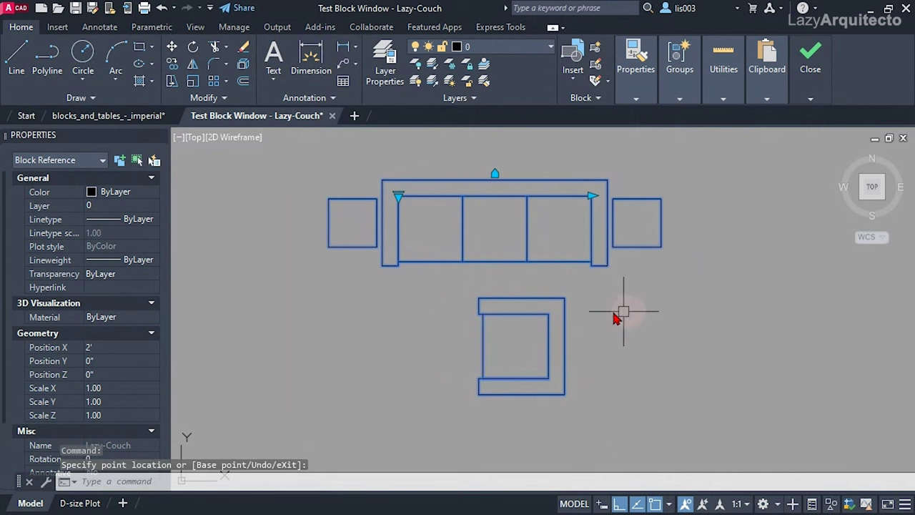
scroll(546, 283, "down", 2)
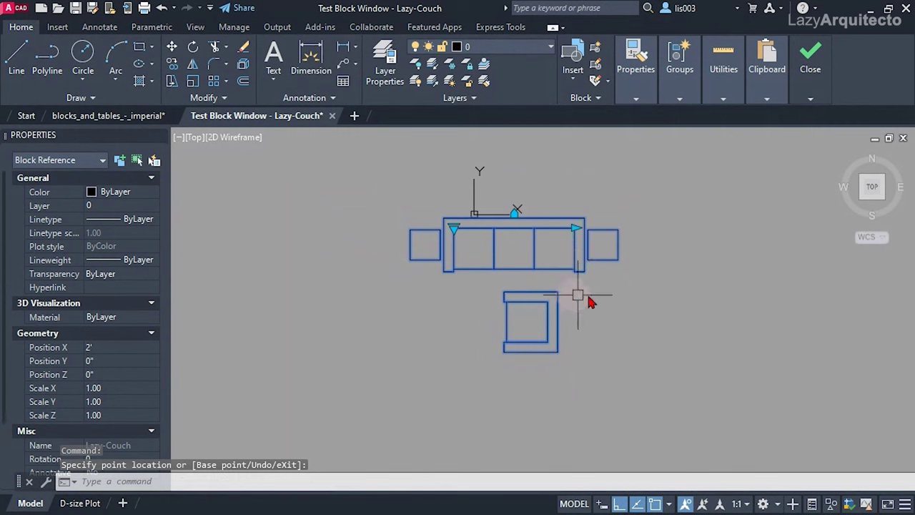
left_click(810, 57)
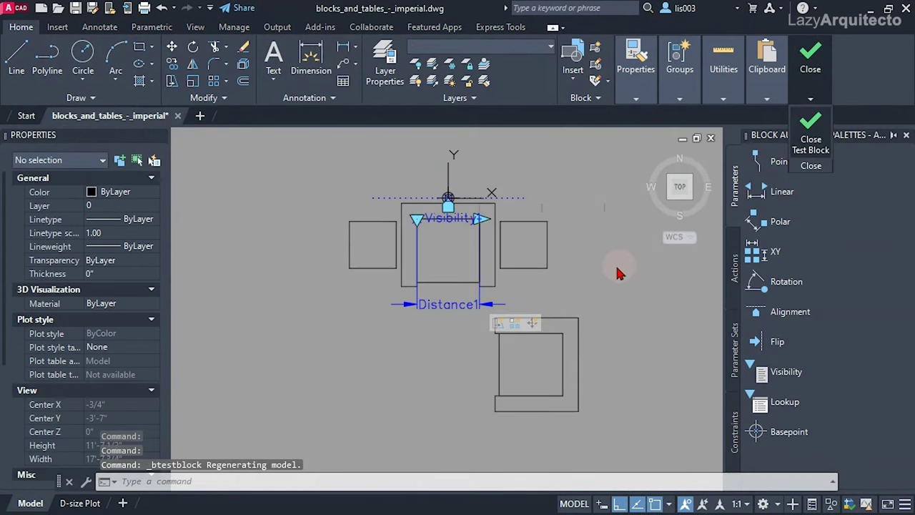
- Add a Move action on Distance1's end point acting on the six lower chair lines
middle_click_drag(578, 347, 517, 312)
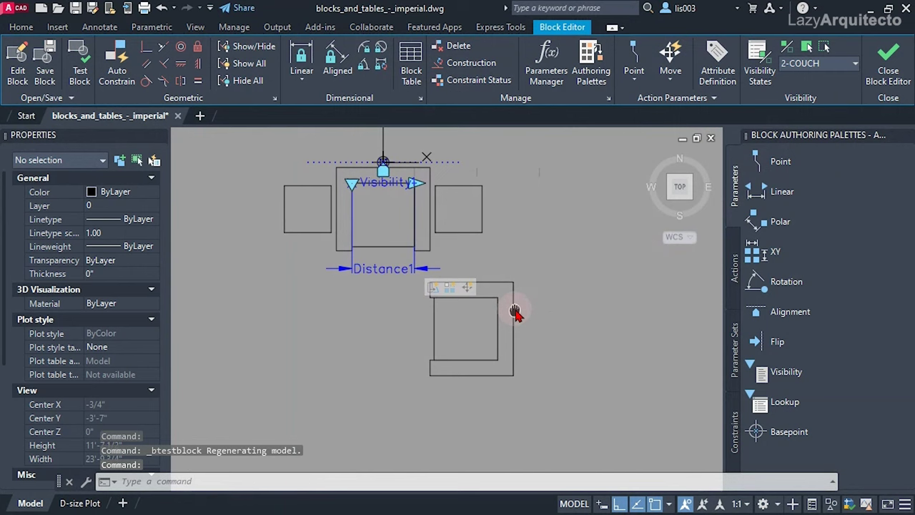
key("Escape")
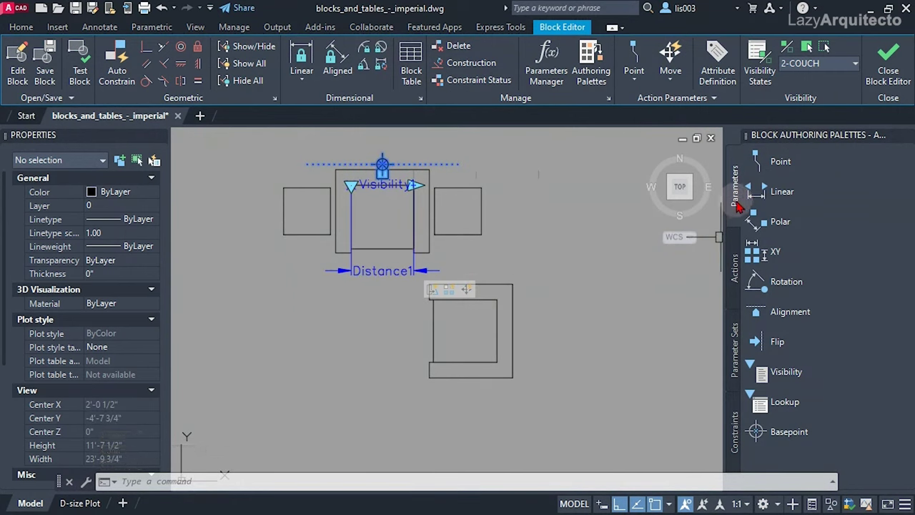
left_click(735, 245)
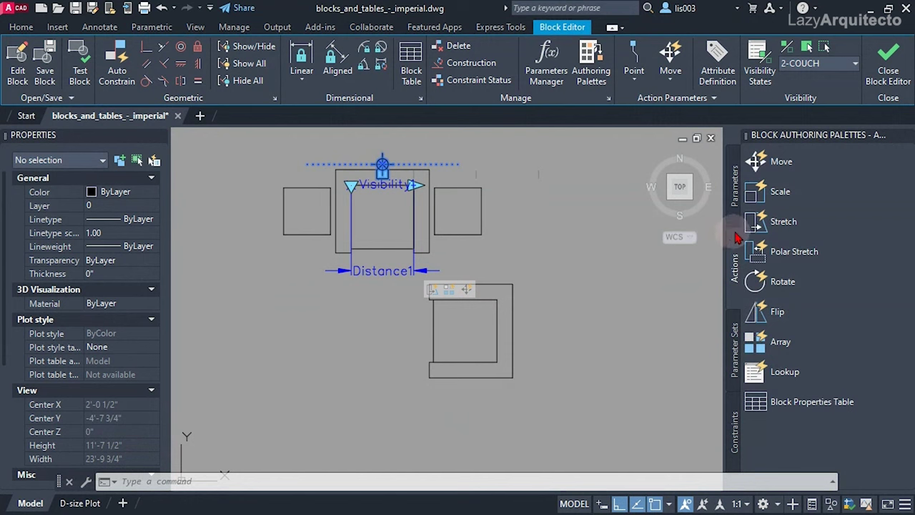
left_click(778, 164)
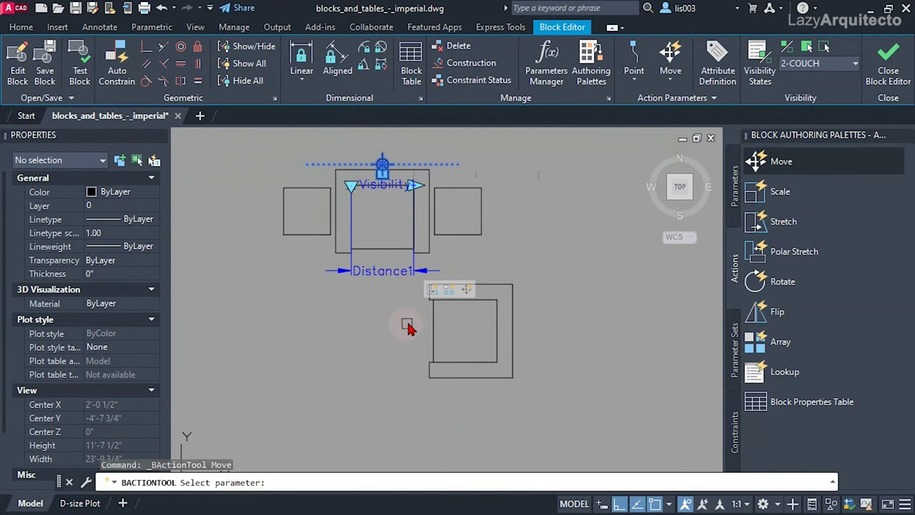
left_click(400, 279)
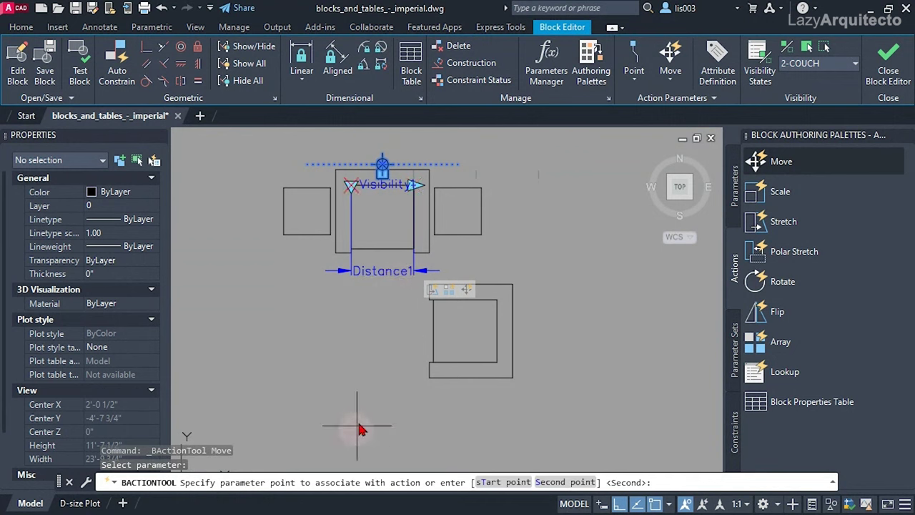
left_click(418, 192)
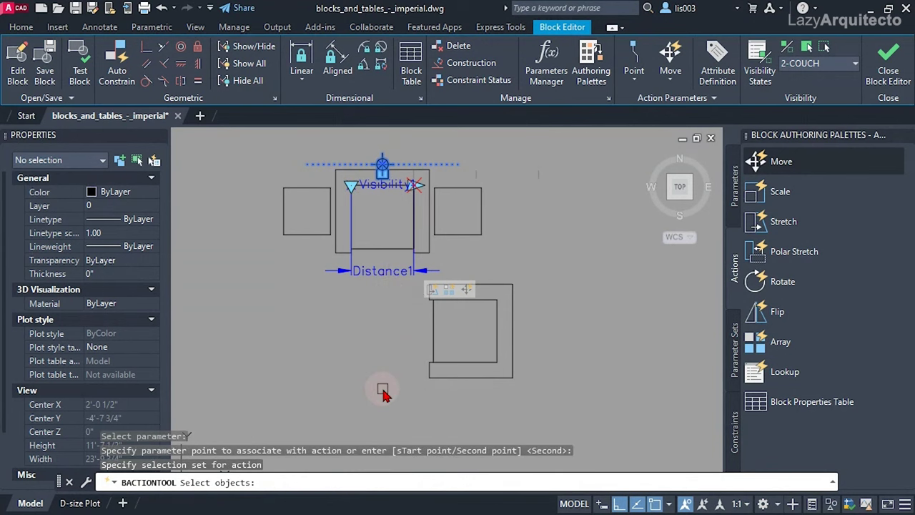
left_click(551, 388)
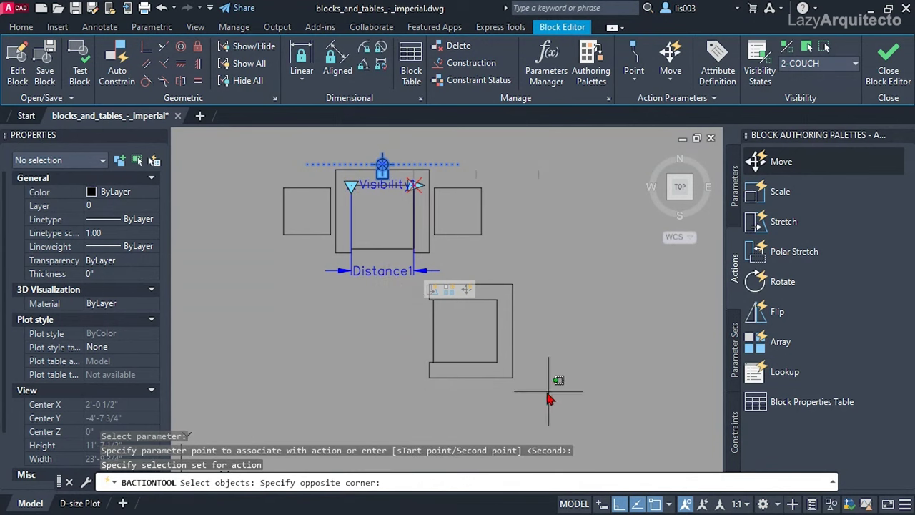
left_click(411, 288)
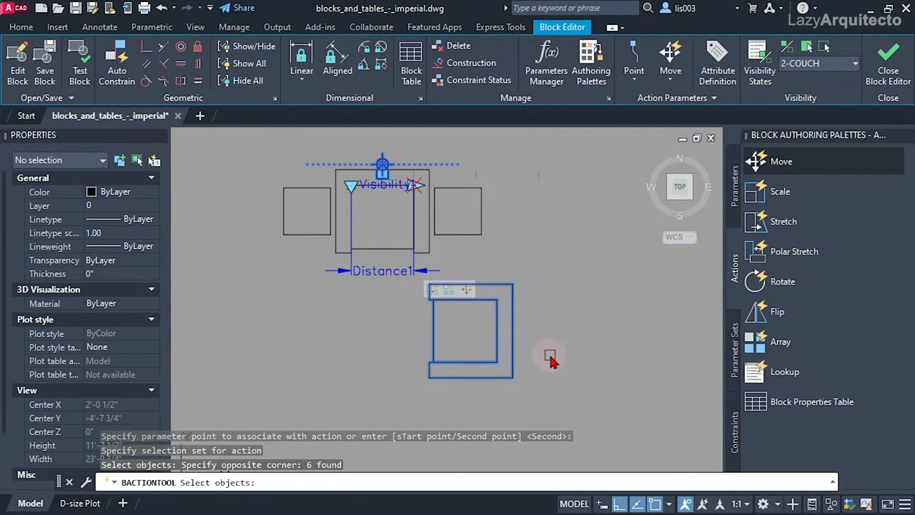
key("Return")
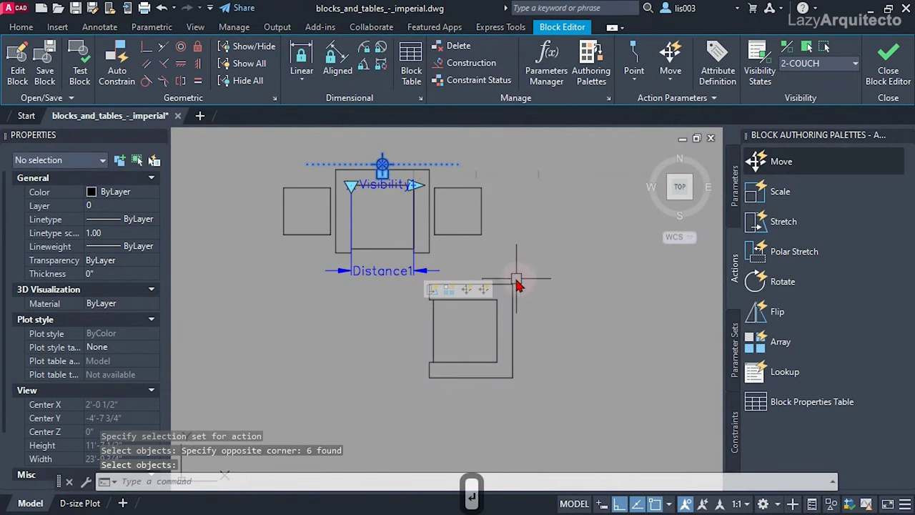
- Inspect the new Move1 action's properties and reopen the block test window
left_click(484, 295)
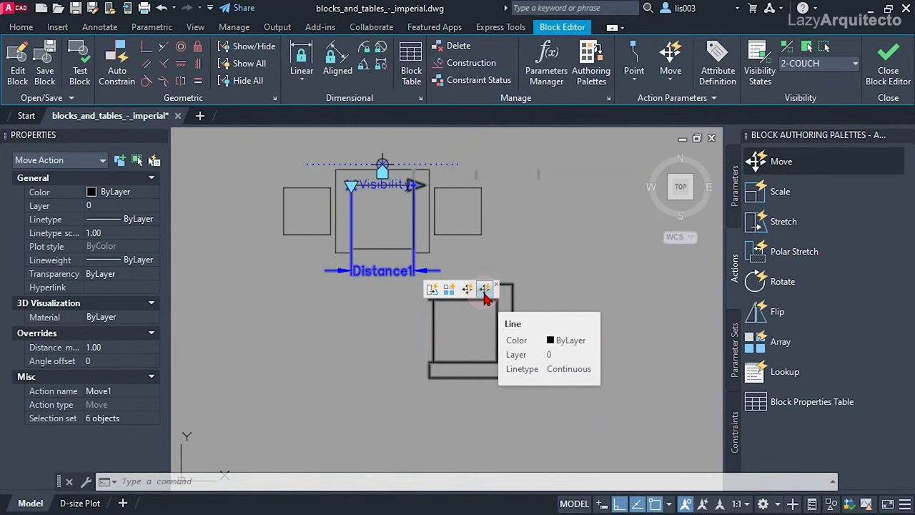
middle_click_drag(483, 344, 465, 359)
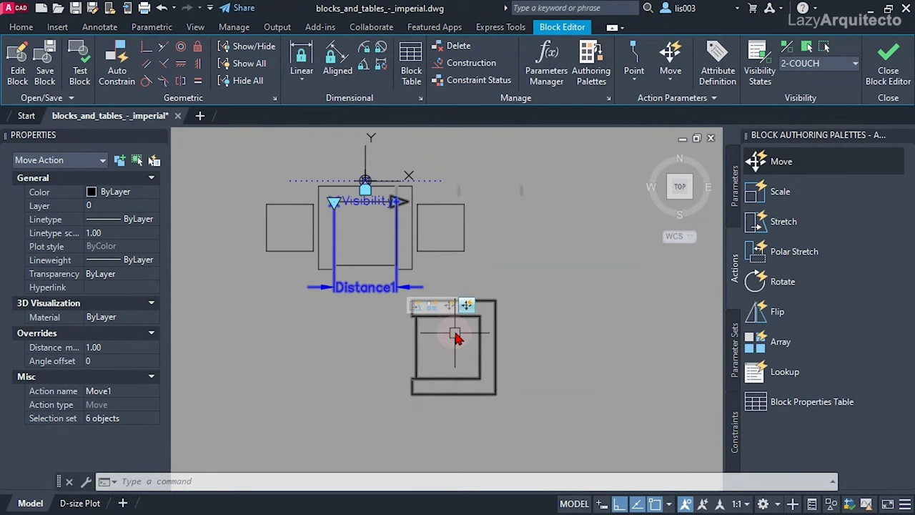
left_click(83, 86)
- Test 2-COUCH: widen and shorten the couch with the chair following, then return to 1-COUCH
left_click(506, 266)
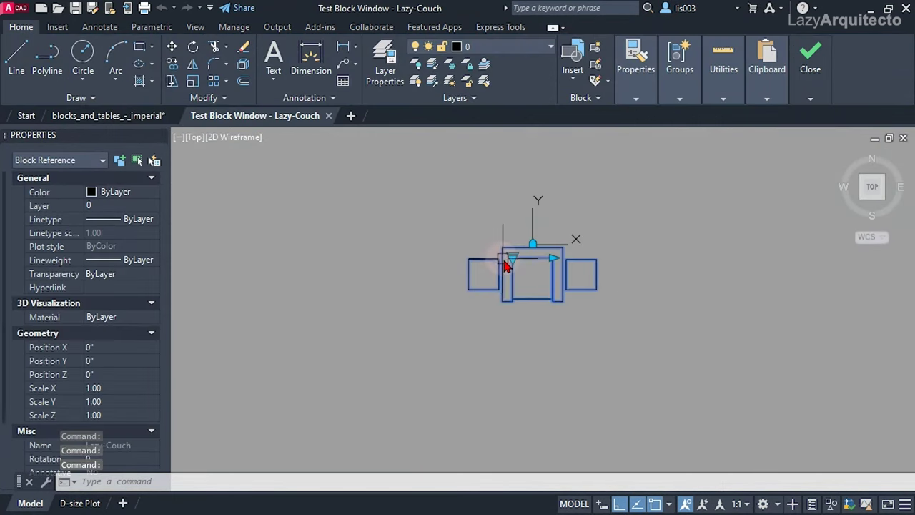
left_click(513, 259)
left_click(527, 284)
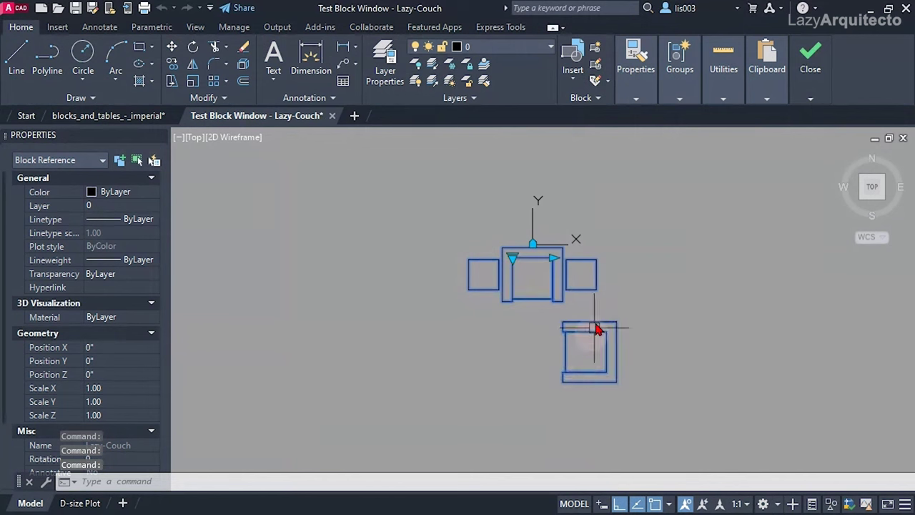
left_click(554, 260)
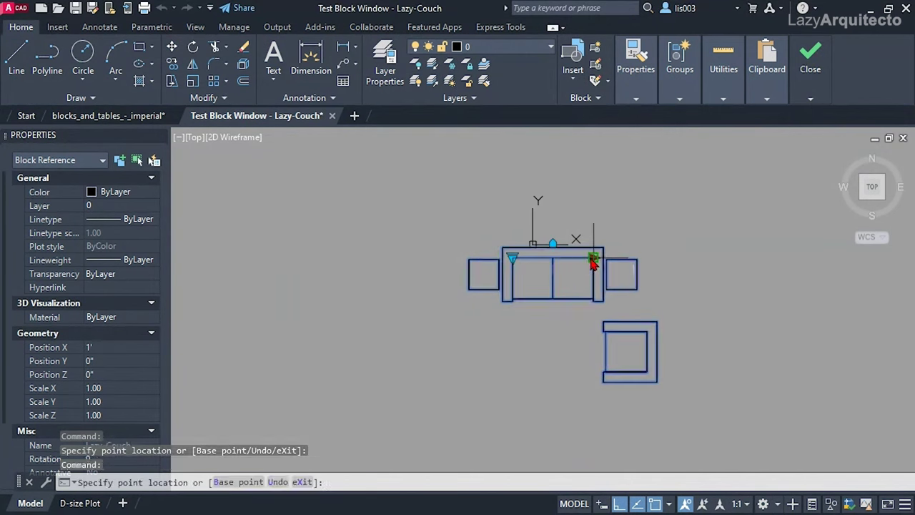
left_click(647, 256)
left_click(697, 336)
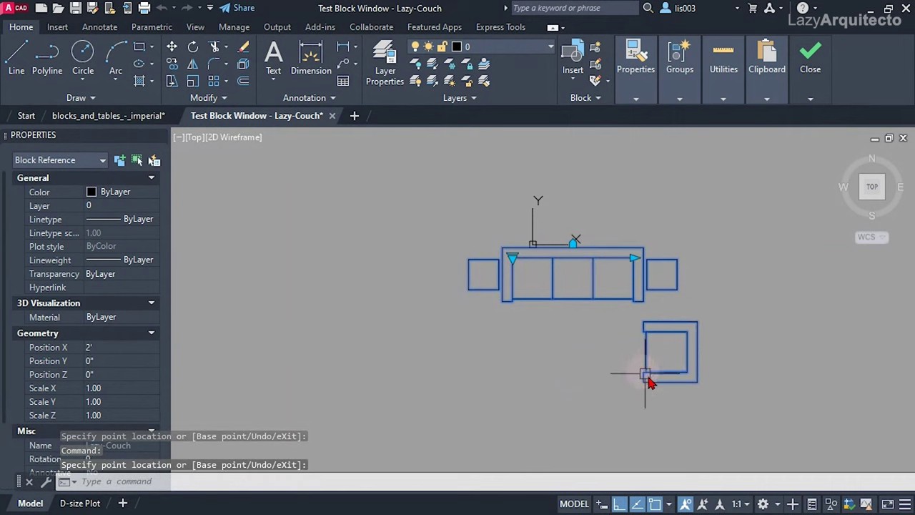
left_click(593, 259)
left_click(592, 260)
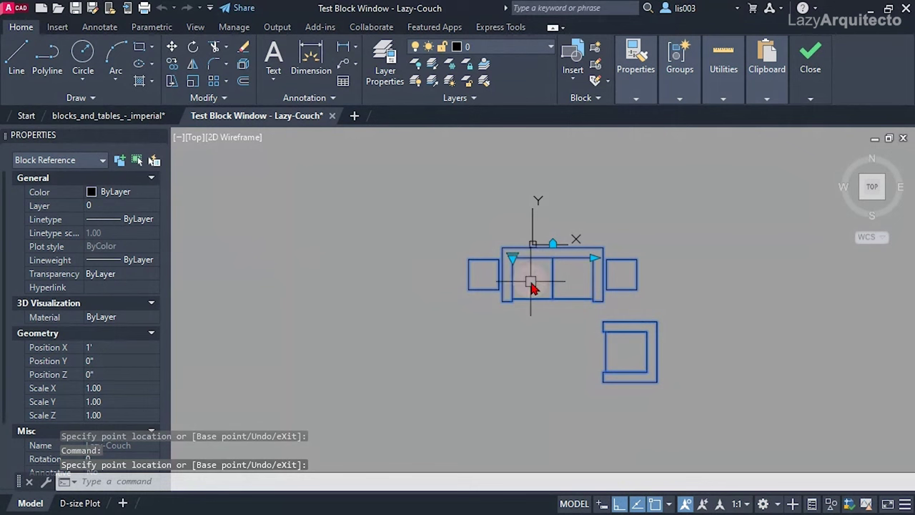
left_click(514, 259)
left_click(544, 270)
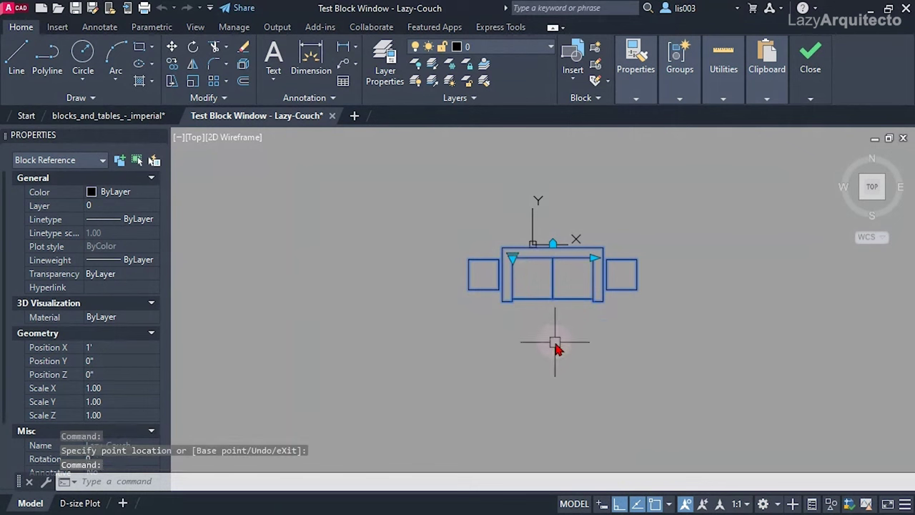
- Close the test window and the Block Editor, saving changes to Lazy-Couch
left_click(810, 63)
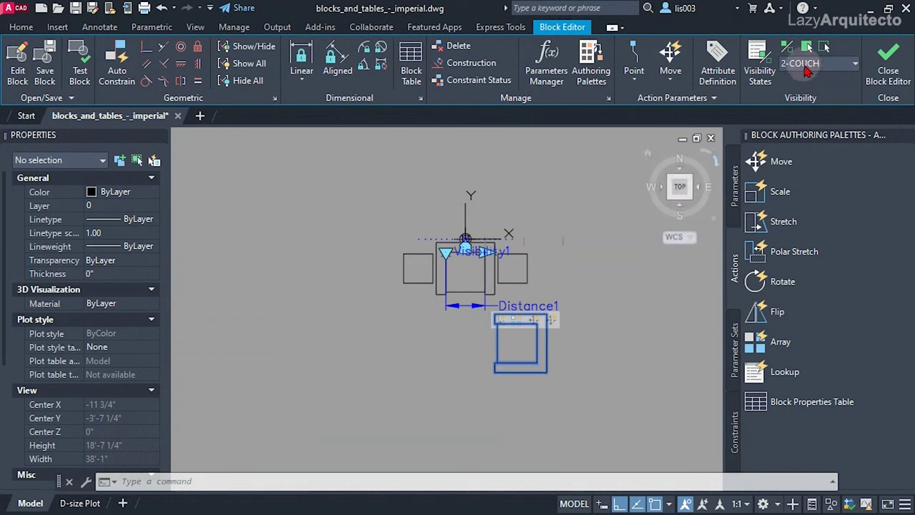
left_click(903, 63)
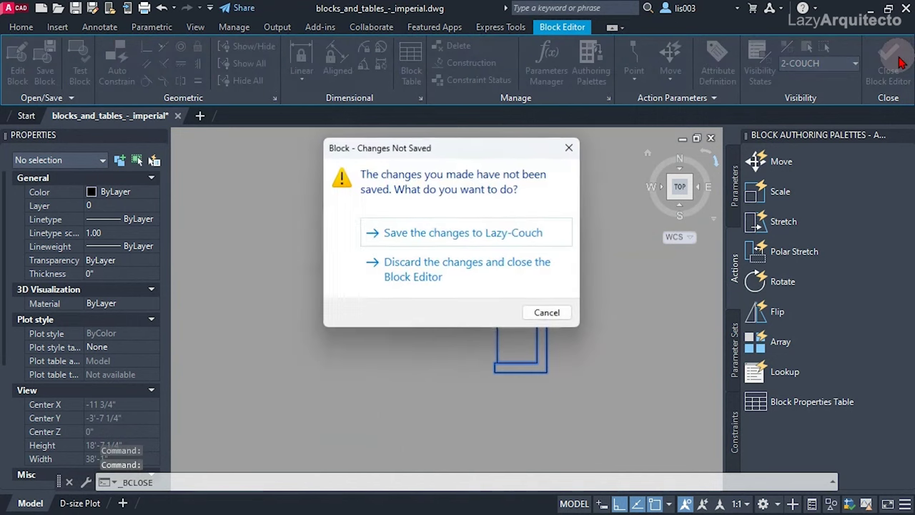
left_click(514, 237)
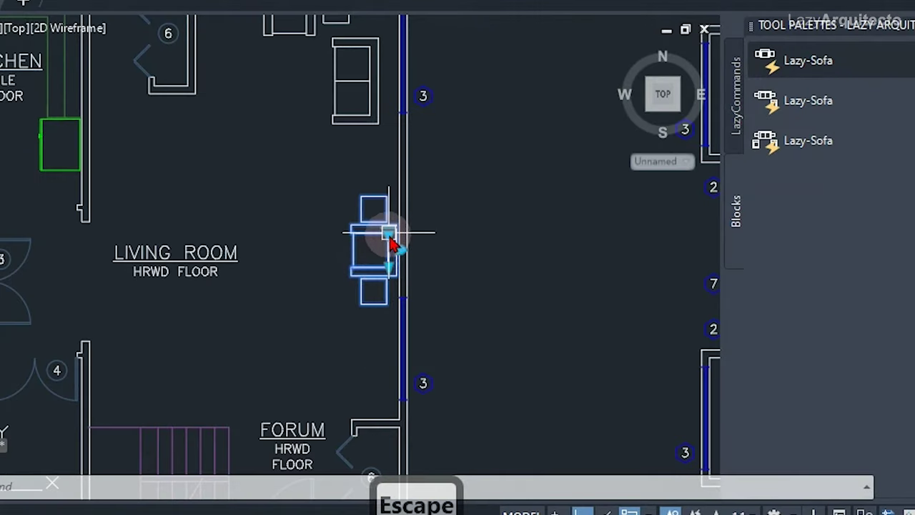
- Set the wall sofa to 3-COUCH at three seats and widen the facing armchairs into two-seat sofas
left_click(394, 244)
left_click(419, 288)
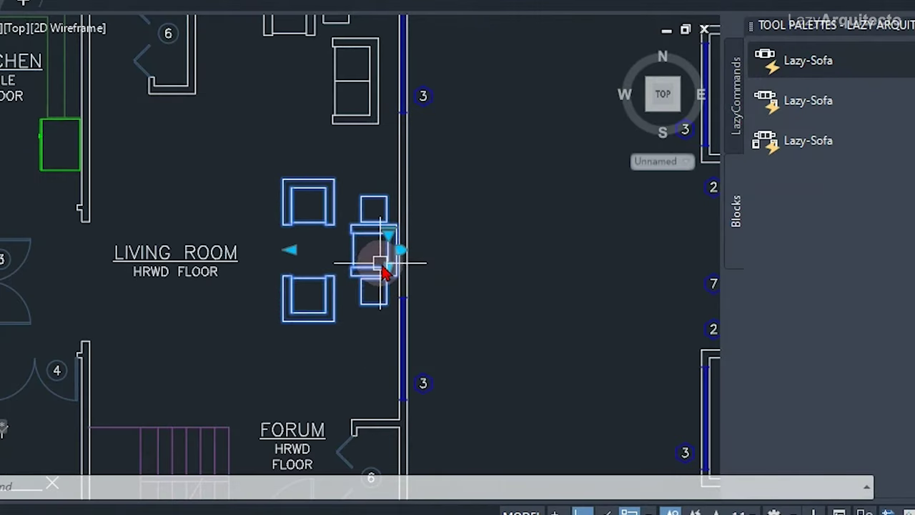
left_click(387, 267)
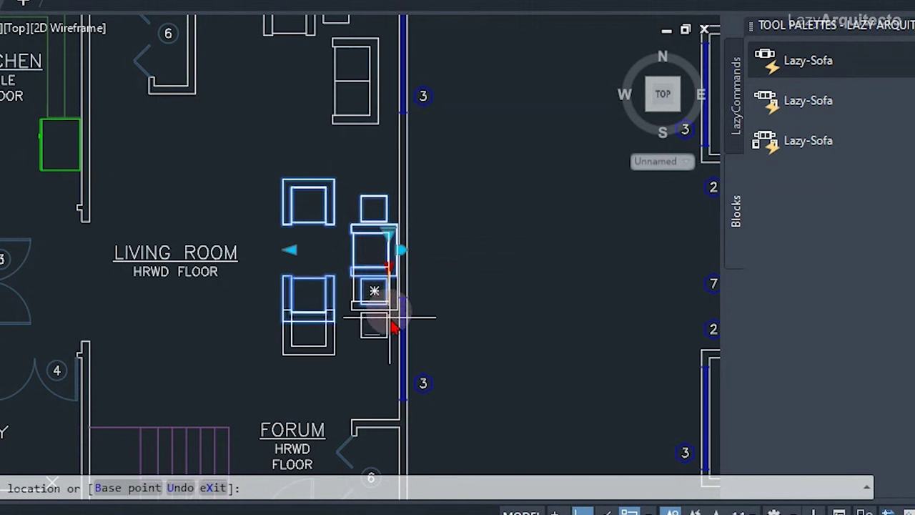
left_click(373, 364)
left_click(292, 285)
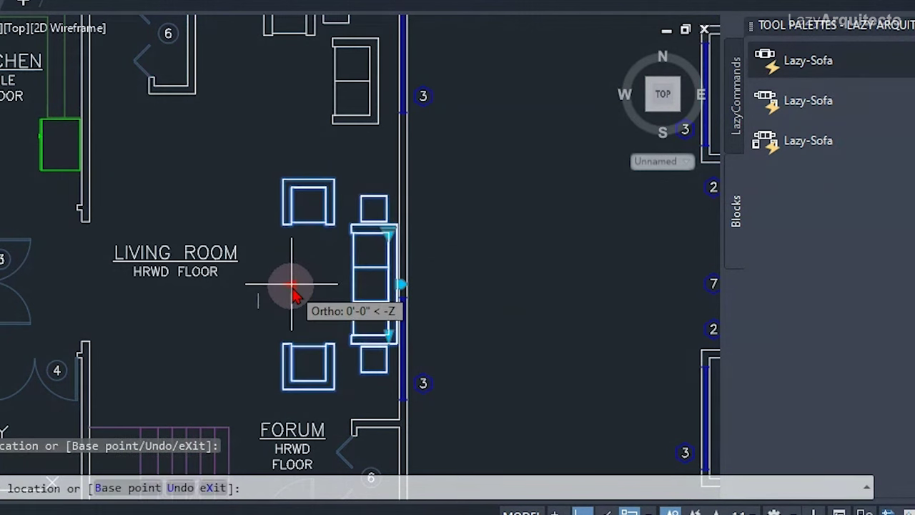
left_click(203, 308)
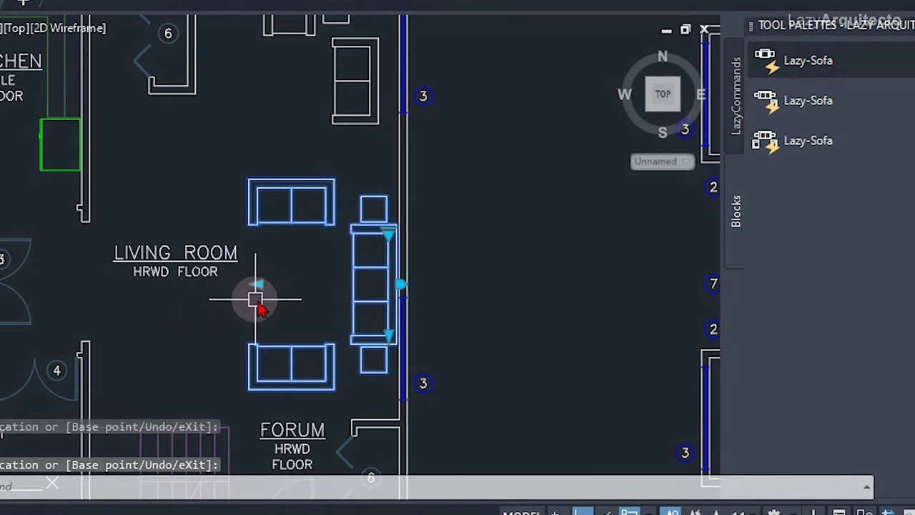